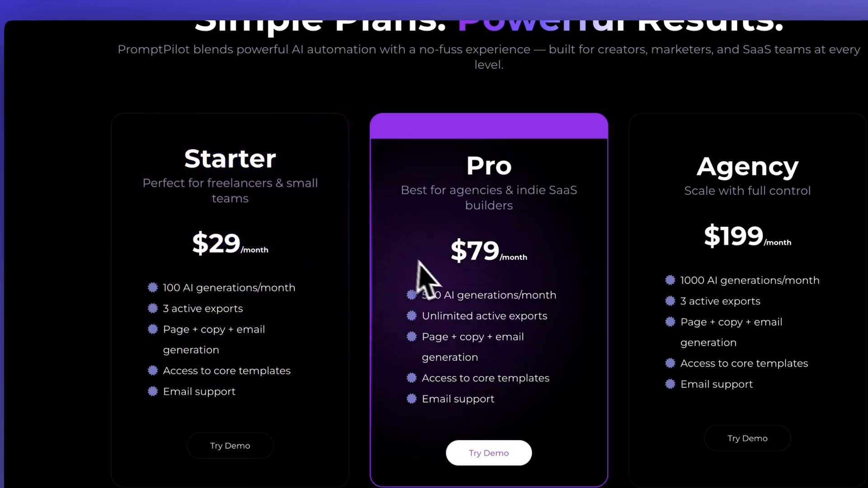
# Examine the pricing plans, FAQ and feature sections of the finished landing page
pyautogui.scroll(-6, 452, 276)
pyautogui.scroll(1, 504, 218)
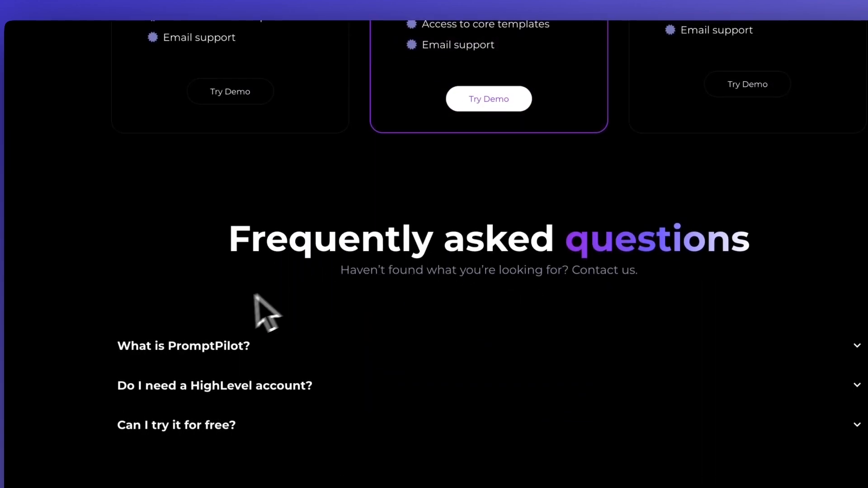
pyautogui.scroll(17, 438, 160)
pyautogui.scroll(-7, 445, 151)
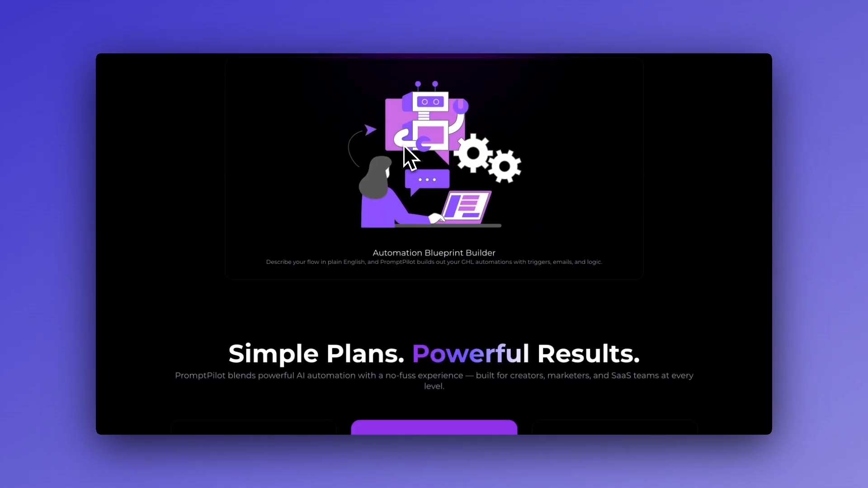
pyautogui.scroll(-5, 404, 145)
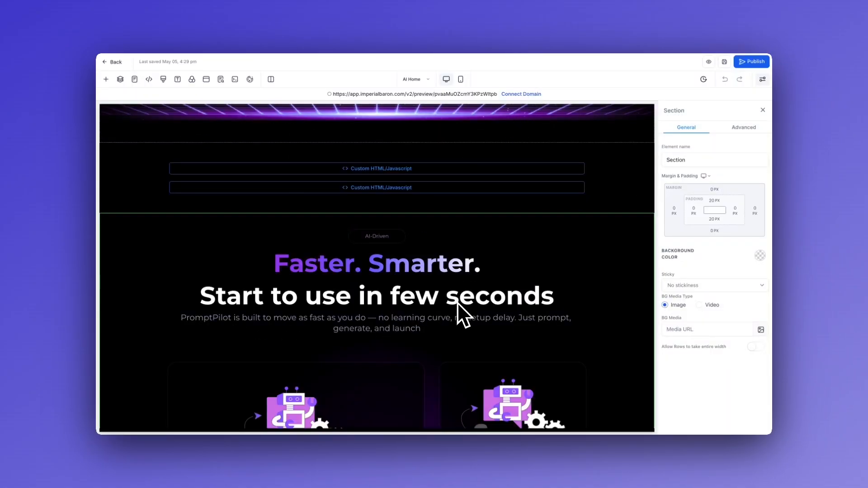
# Duplicate the "Faster. Smarter." features section and delete the feature-card rows from the copy, keeping only its heading block
pyautogui.scroll(-7, 457, 302)
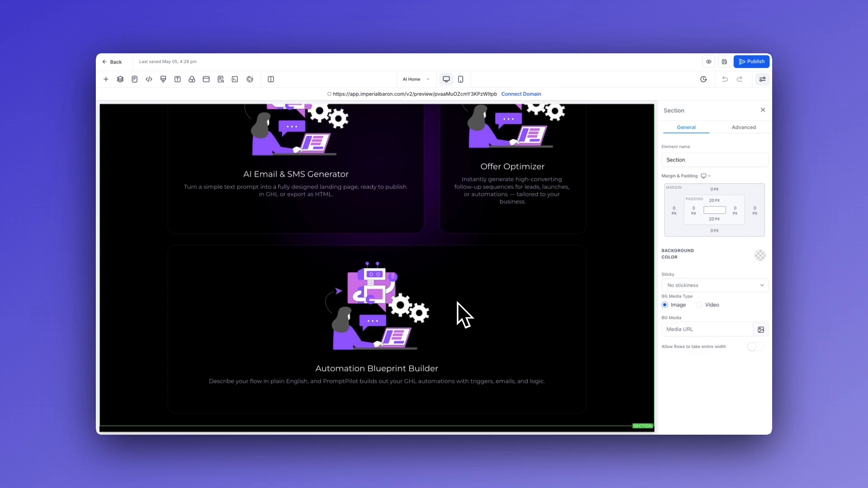
pyautogui.scroll(7, 526, 251)
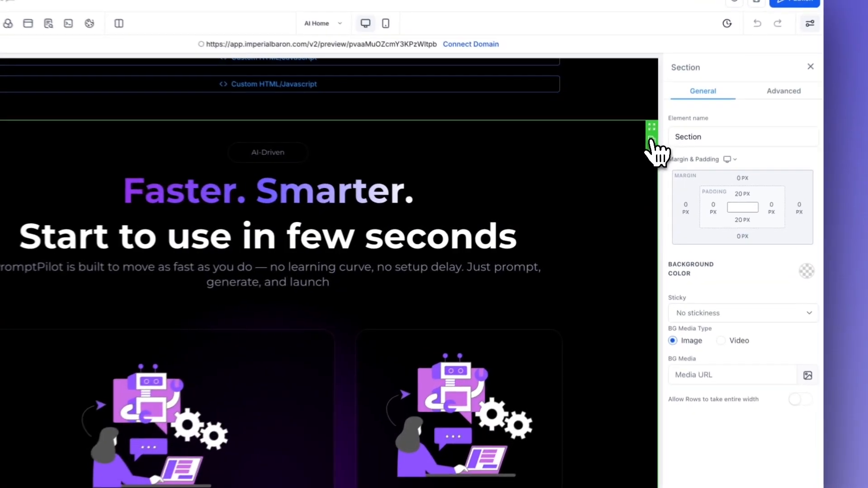
pyautogui.scroll(-10, 564, 218)
pyautogui.scroll(-4, 497, 251)
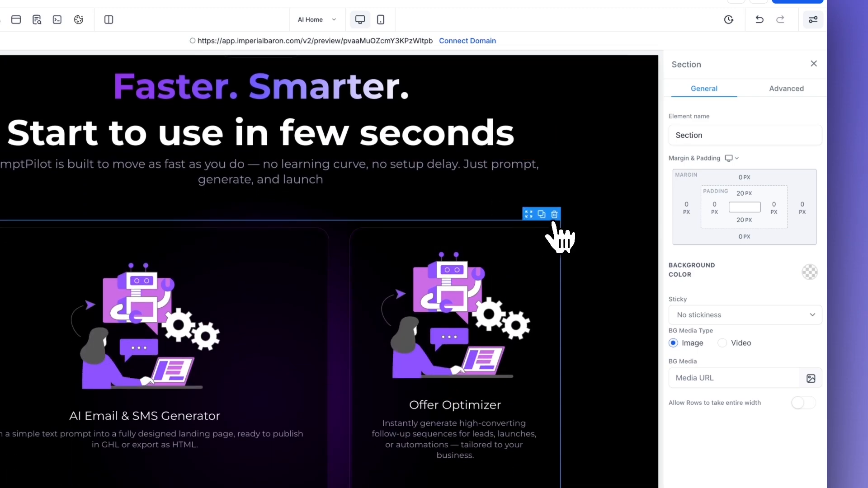
pyautogui.click(555, 216)
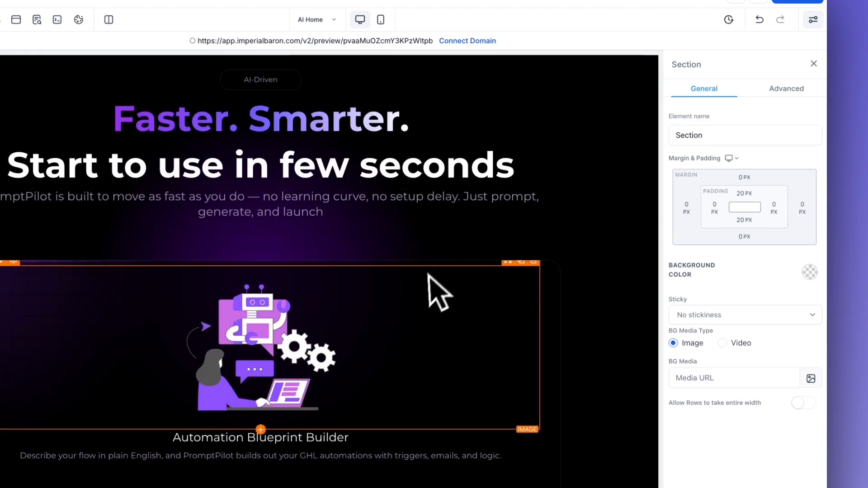
pyautogui.scroll(-5, 547, 258)
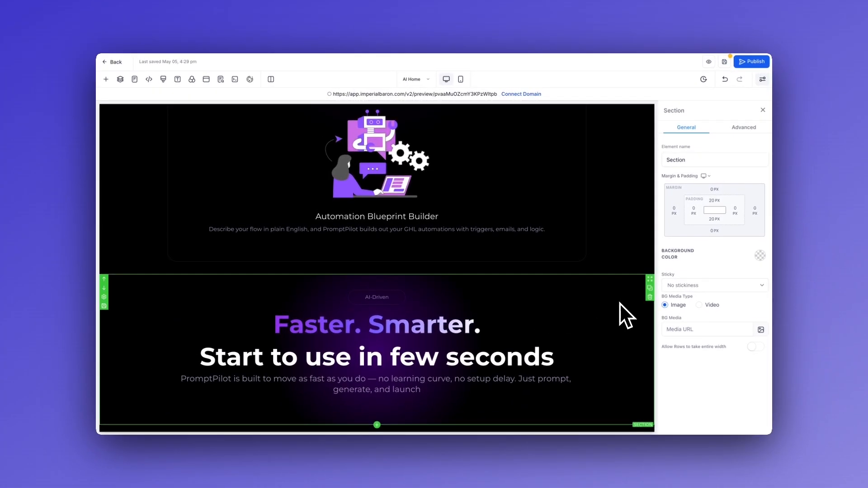
# Change the small badge text above the duplicated section's headline to "Pricing"
pyautogui.click(455, 300)
pyautogui.click(393, 300)
pyautogui.moveTo(393, 300); pyautogui.dragTo(356, 299)
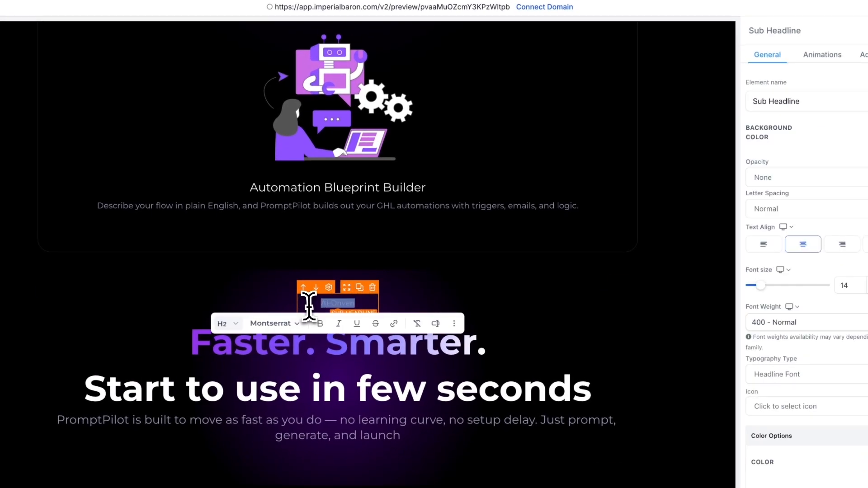
pyautogui.write('Pri')
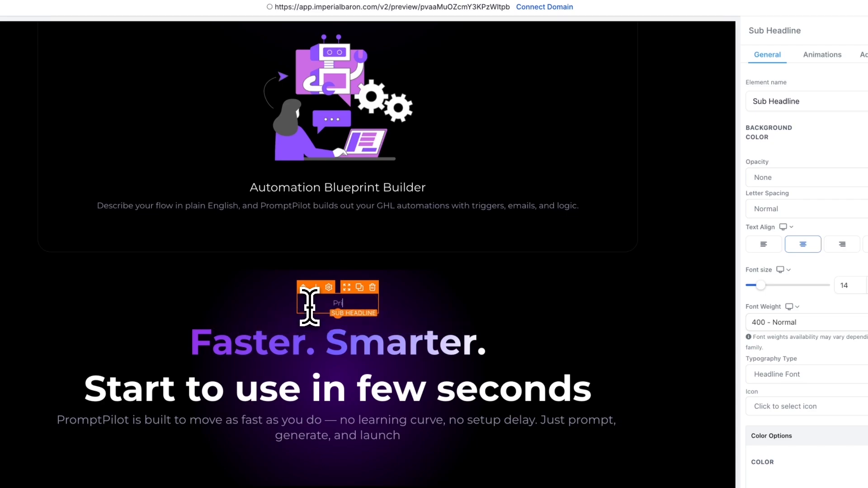
pyautogui.write('cing')
# Change the duplicated headline to "Simple Plans. Powerful Results." with the gradient only on "Powerful Results."
pyautogui.click(468, 334)
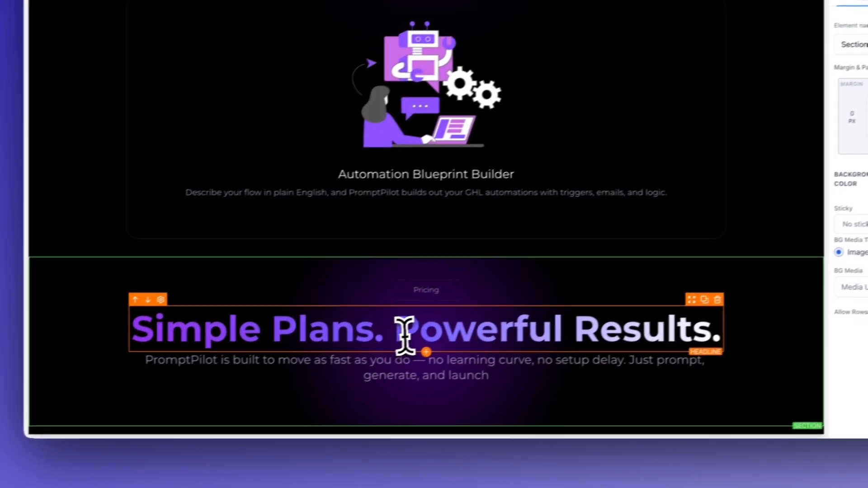
pyautogui.moveTo(396, 325); pyautogui.dragTo(151, 325)
pyautogui.press('super+b')
pyautogui.click(785, 309)
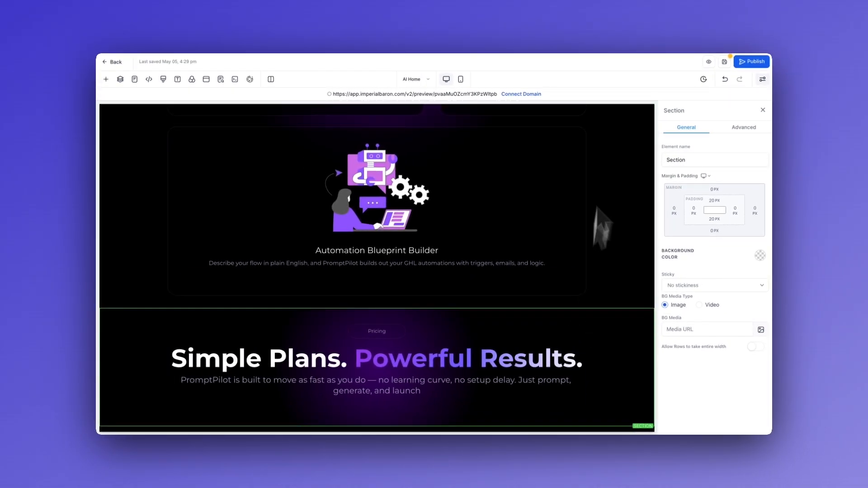
# Replace the sub-headline with non-bold "PromptPilot blends powerful AI automation with a no-fuss experience — built for creators, marketers, and SaaS teams at every level."
pyautogui.click(464, 388)
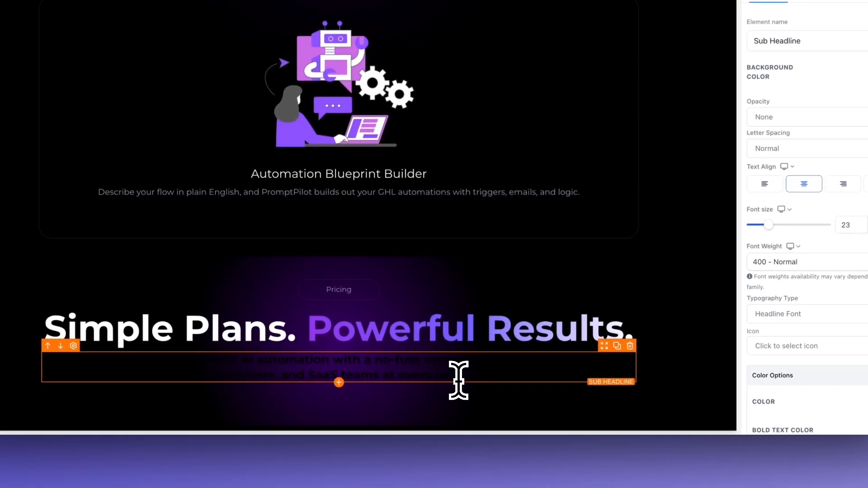
pyautogui.doubleClick(458, 380)
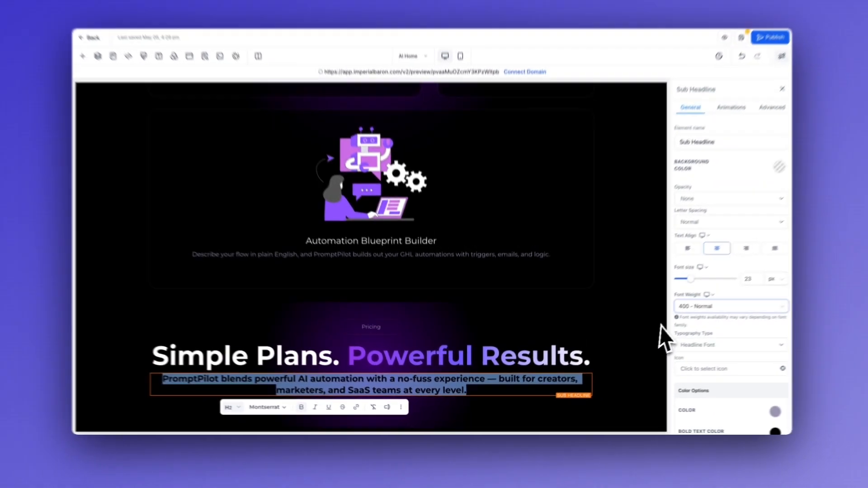
pyautogui.scroll(-2, 810, 267)
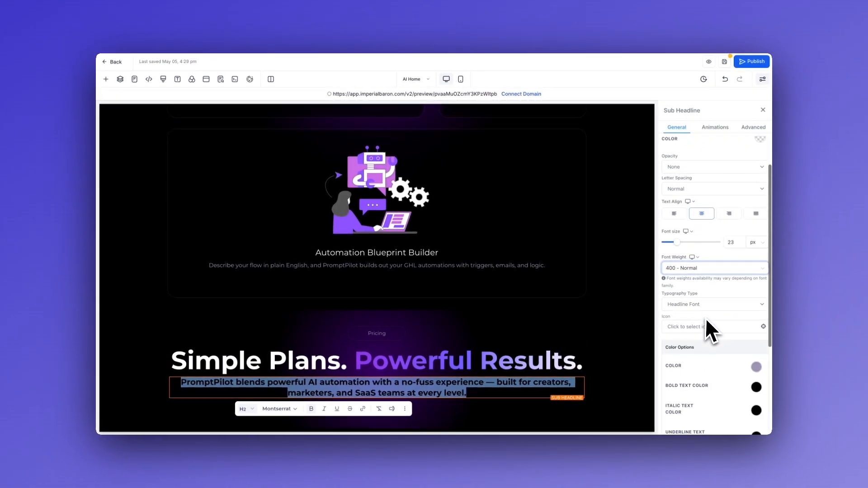
pyautogui.scroll(-2, 707, 320)
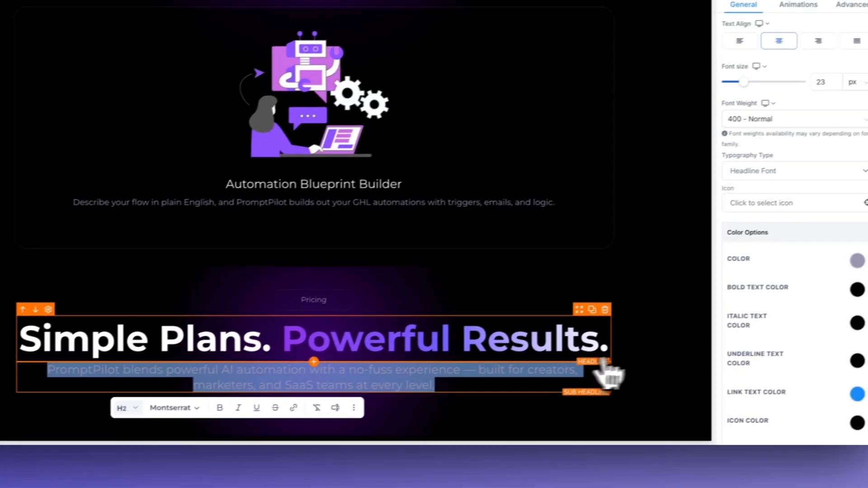
pyautogui.click(687, 352)
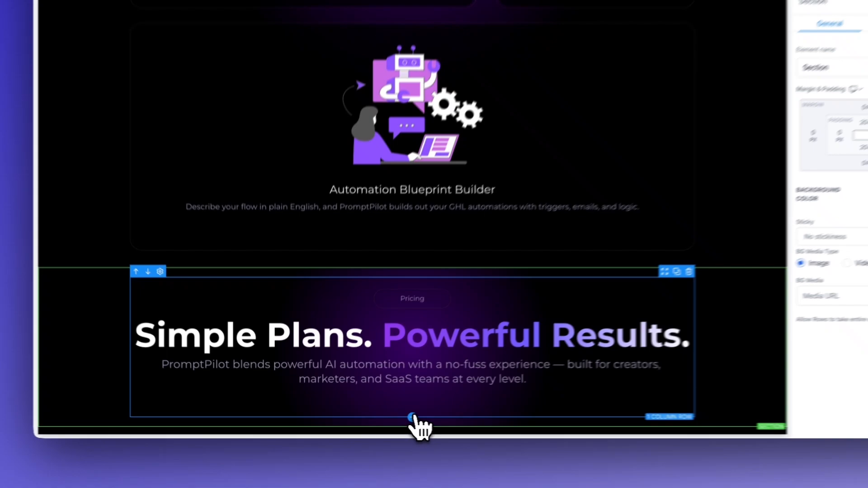
# Add a one-column row below the pricing heading and allow the section's rows to take the entire width
pyautogui.click(377, 414)
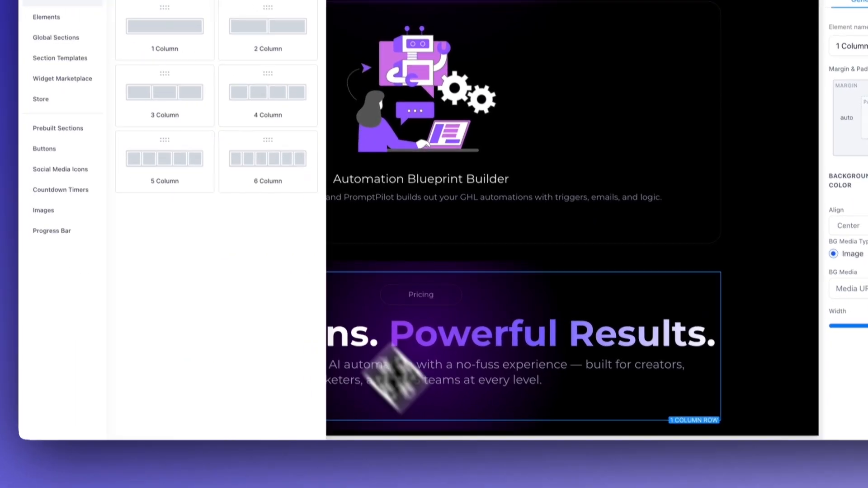
pyautogui.moveTo(176, 159); pyautogui.dragTo(605, 358)
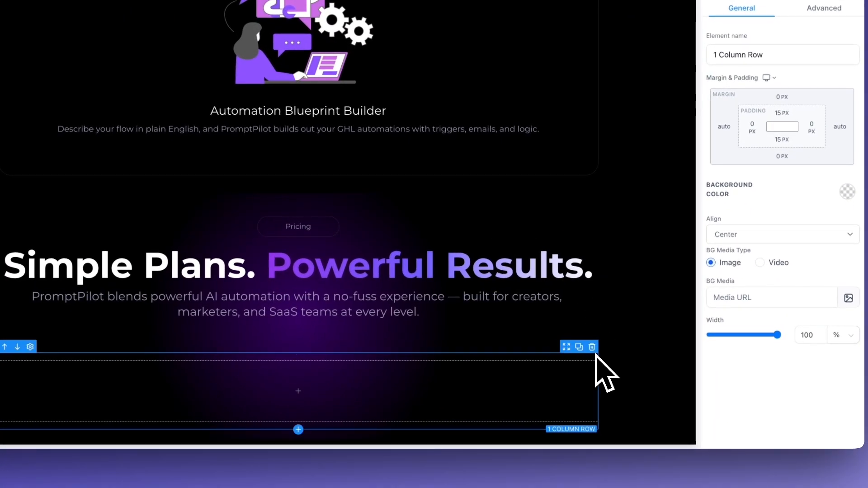
pyautogui.click(636, 341)
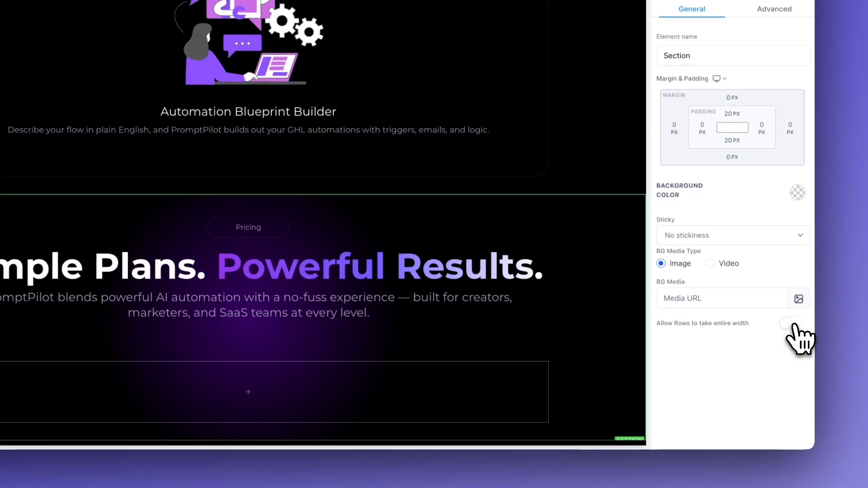
pyautogui.click(844, 323)
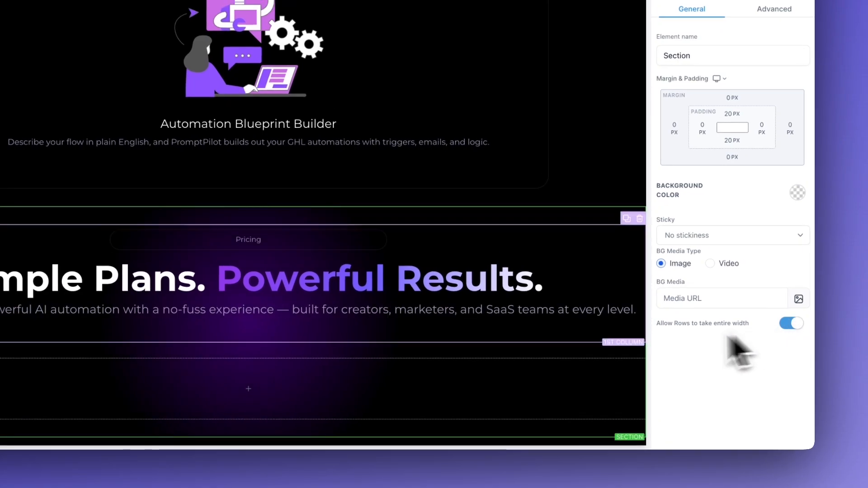
# Set the width of both the heading row and the empty row in the pricing section to 80%
pyautogui.click(593, 224)
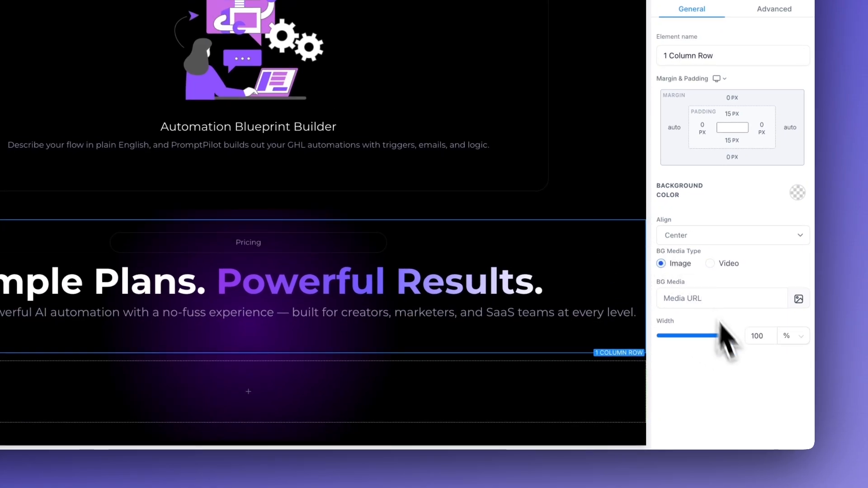
pyautogui.doubleClick(764, 337)
pyautogui.write('80')
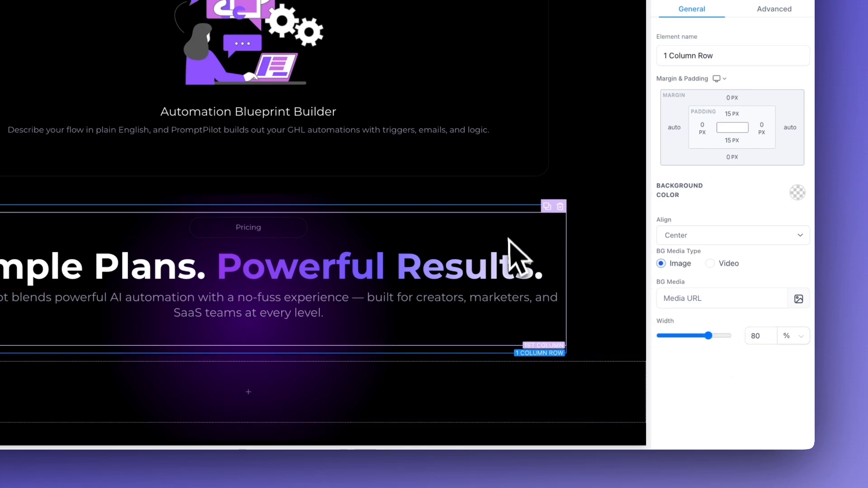
pyautogui.click(578, 358)
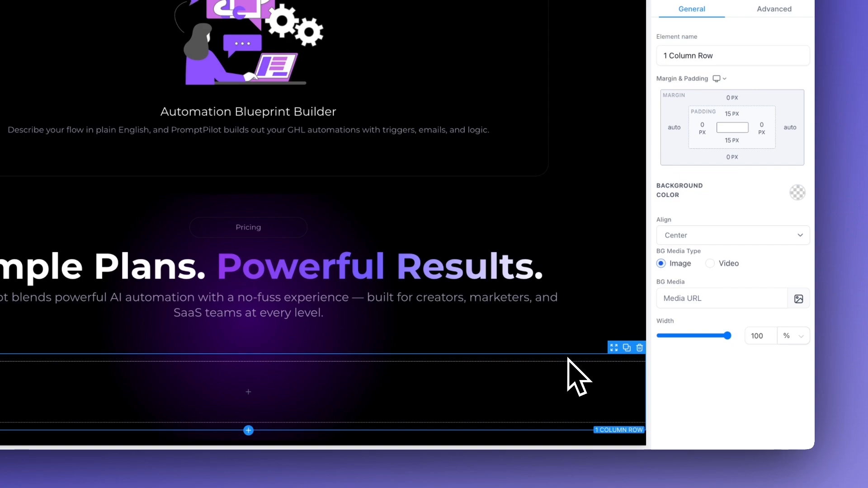
pyautogui.write('80')
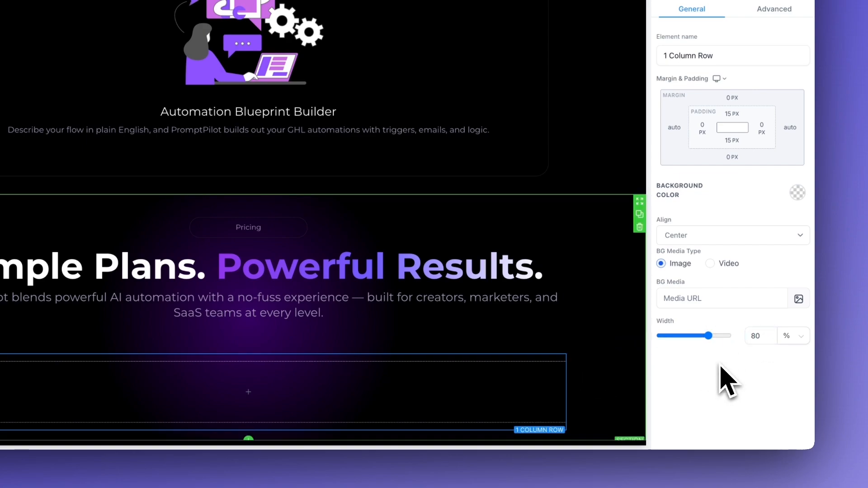
pyautogui.click(644, 355)
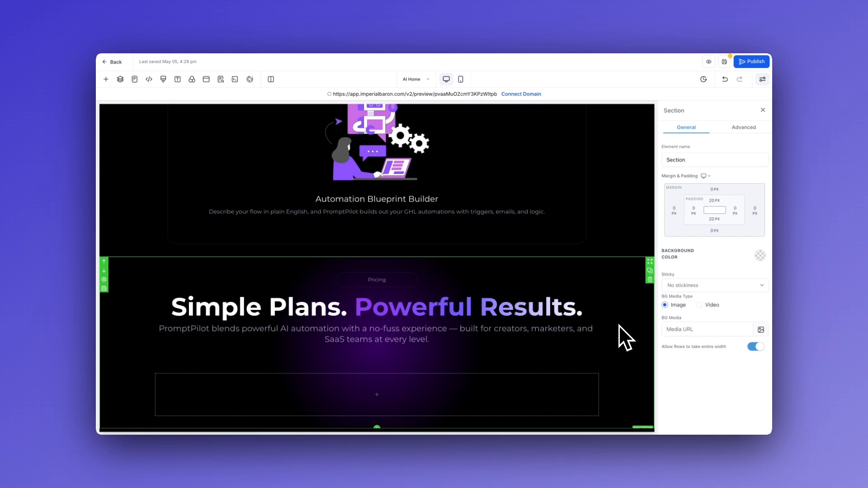
# Add a Headline element to the empty pricing row and set its text color to white
pyautogui.scroll(-1, 624, 346)
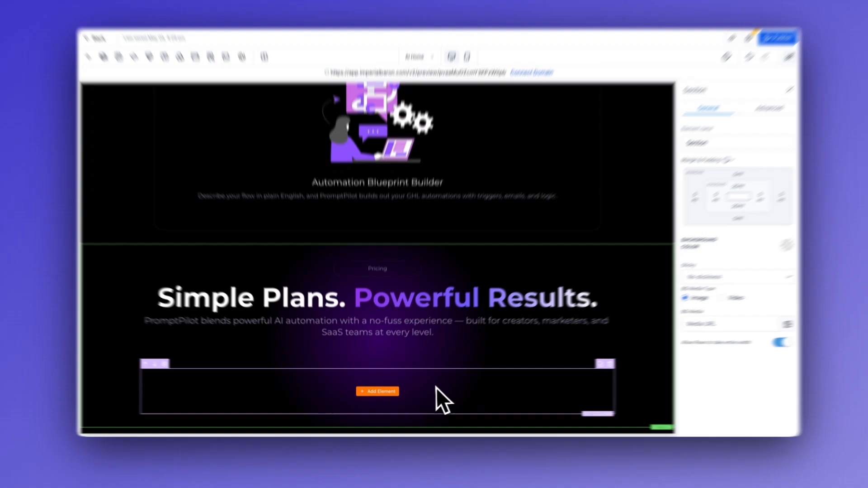
pyautogui.click(439, 398)
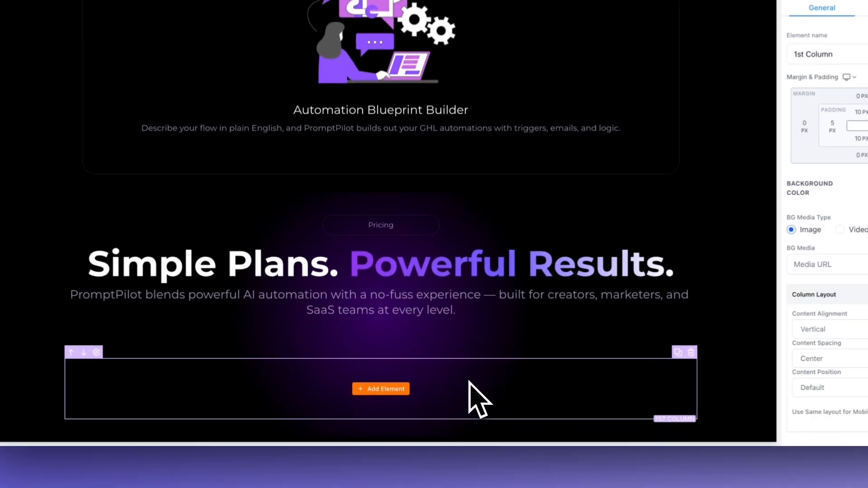
pyautogui.click(388, 389)
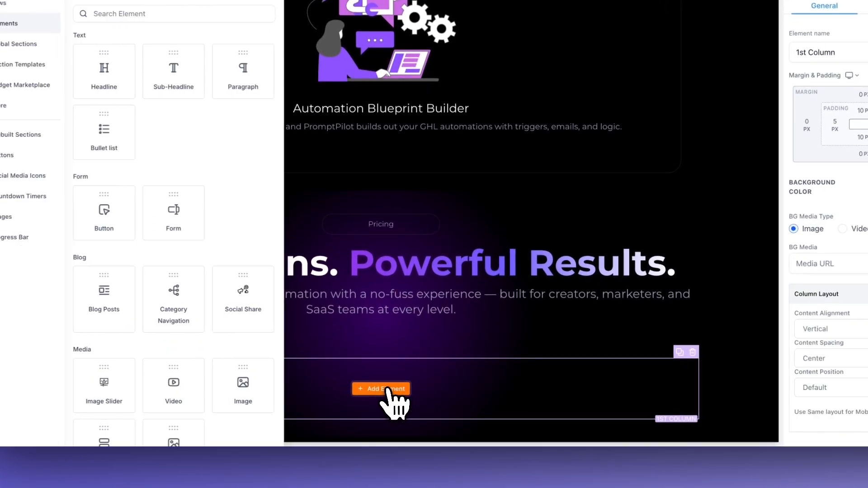
pyautogui.click(109, 76)
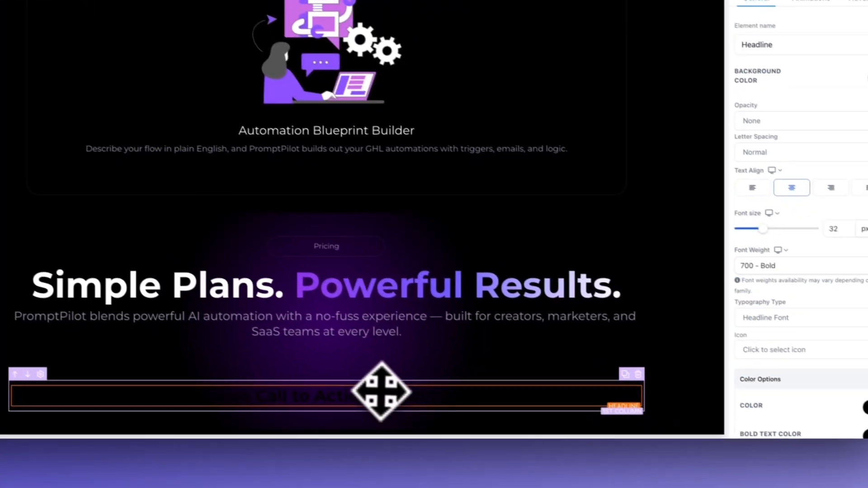
pyautogui.doubleClick(497, 461)
pyautogui.scroll(-5, 723, 387)
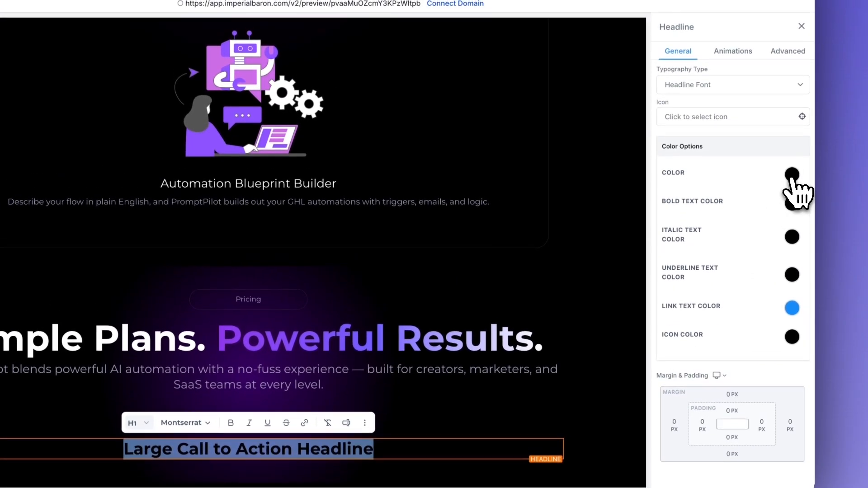
pyautogui.click(792, 153)
pyautogui.click(708, 176)
# Duplicate the pricing section's sub-headline and move the copy directly beneath the new "Large Call to Action Headline"
pyautogui.click(471, 399)
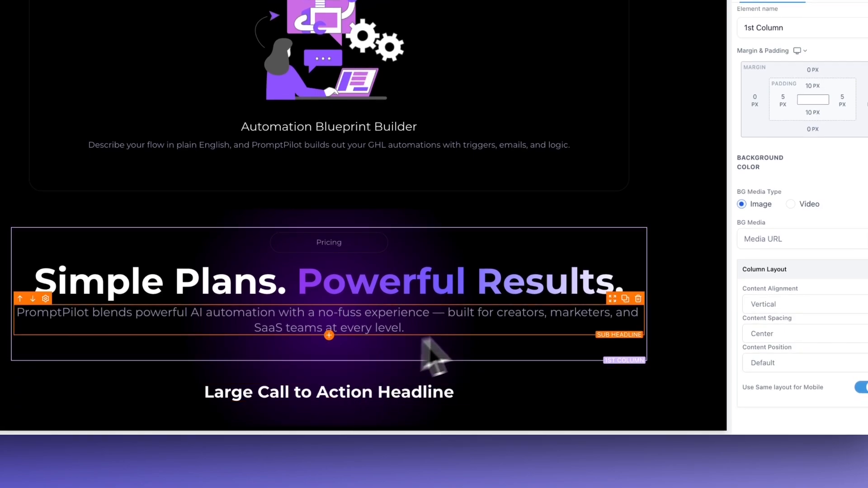
pyautogui.click(625, 299)
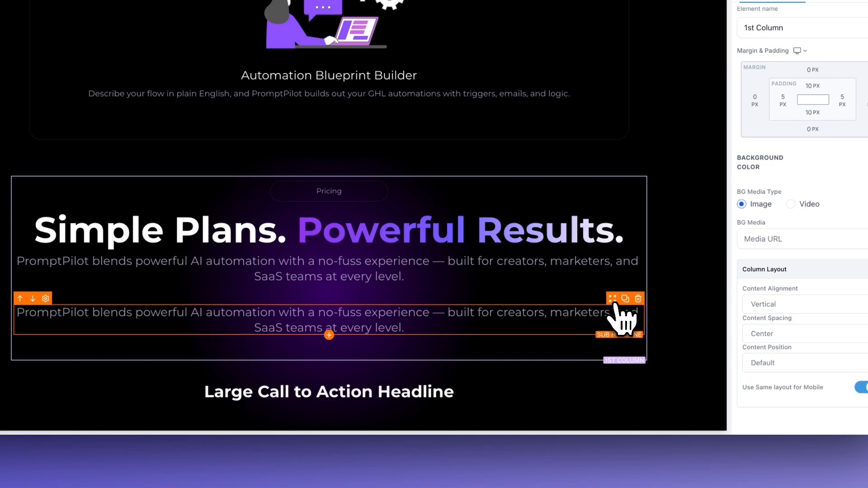
pyautogui.moveTo(615, 304); pyautogui.dragTo(545, 397)
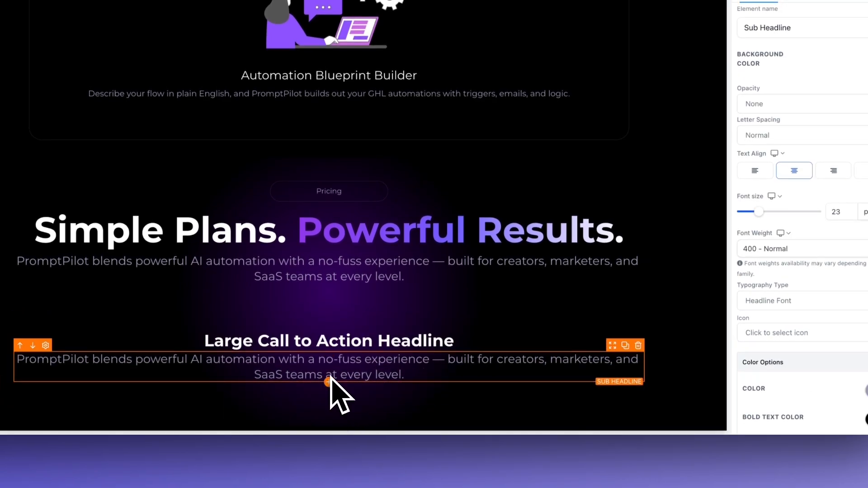
# Add a second Headline element beneath the copied sub-headline in the pricing row and set its text color to white
pyautogui.click(330, 382)
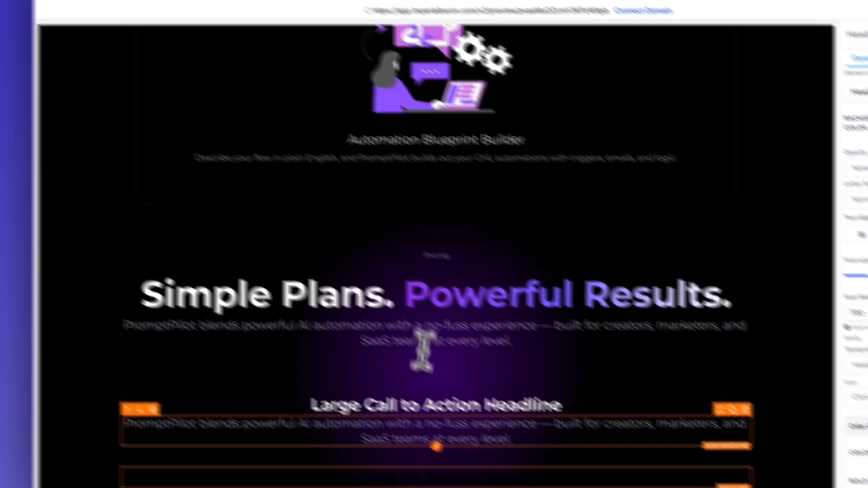
pyautogui.click(534, 484)
pyautogui.press('super+a')
pyautogui.click(563, 485)
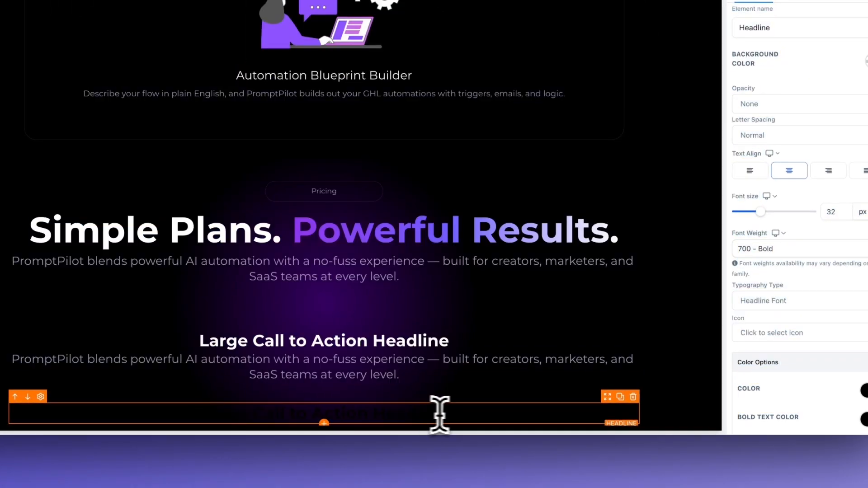
pyautogui.press('super+a')
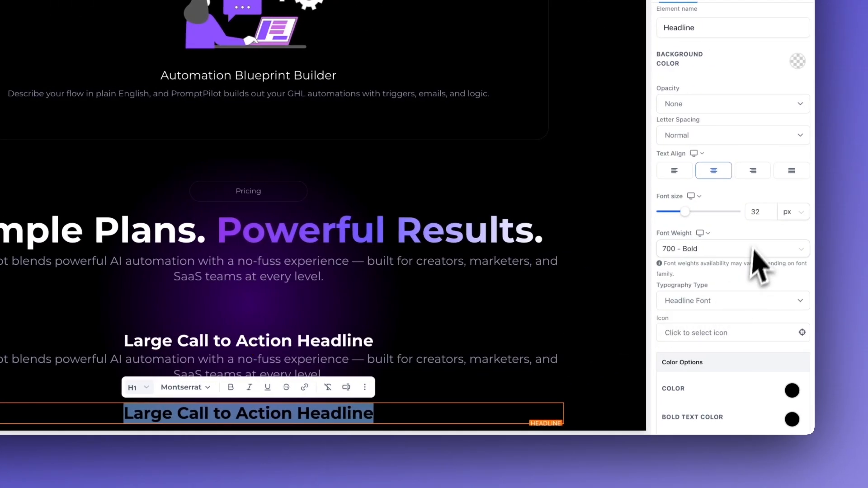
pyautogui.scroll(-3, 846, 258)
pyautogui.click(791, 242)
pyautogui.click(708, 265)
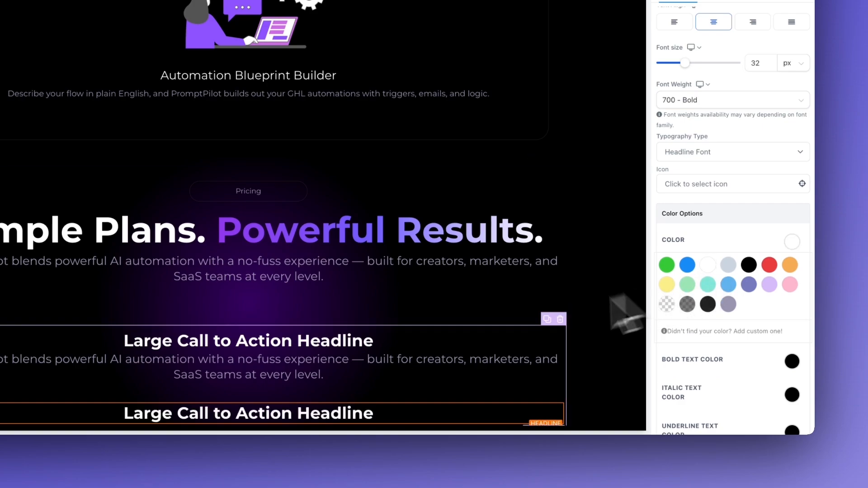
pyautogui.click(568, 376)
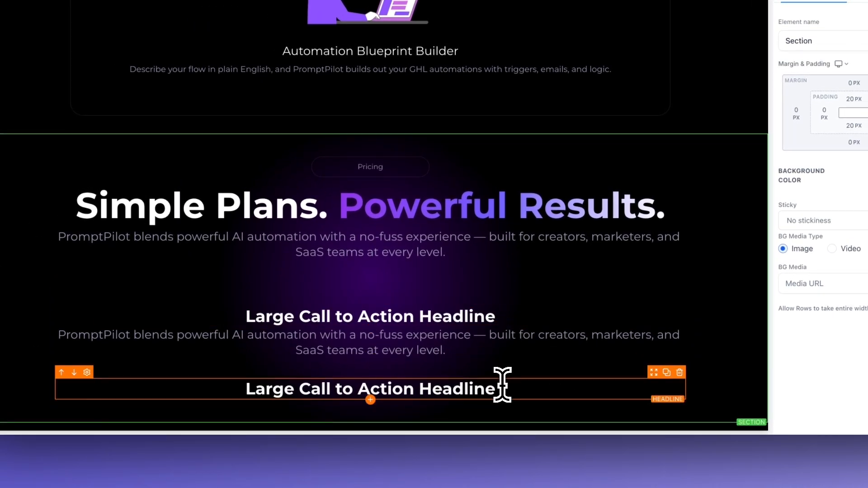
# Add a Bullet list element directly below the second "Large Call to Action Headline"
pyautogui.moveTo(501, 387); pyautogui.dragTo(242, 385)
pyautogui.click(236, 392)
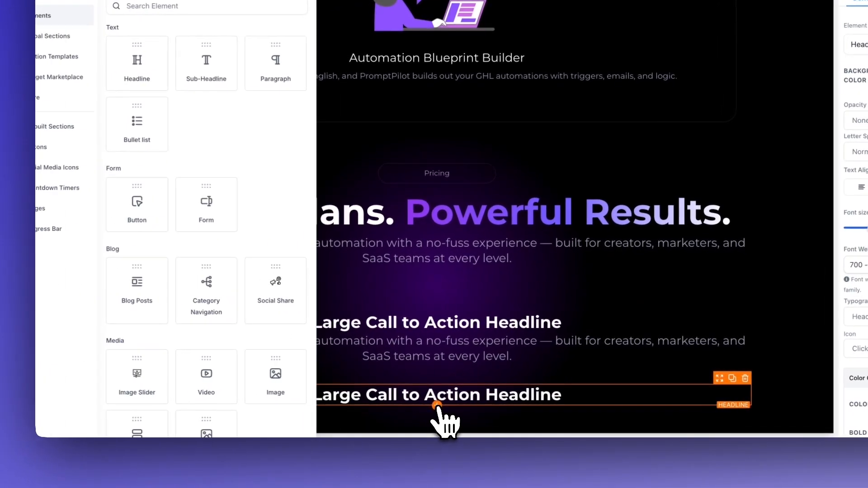
pyautogui.scroll(-4, 196, 305)
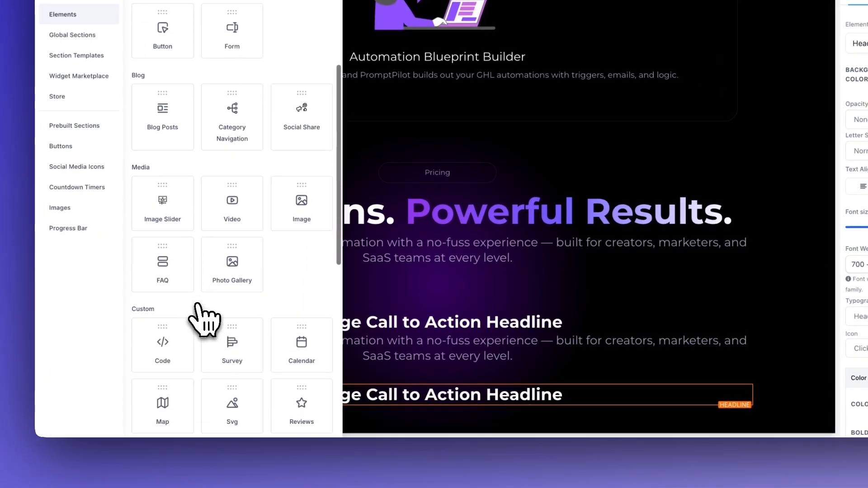
pyautogui.scroll(4, 196, 305)
pyautogui.click(164, 114)
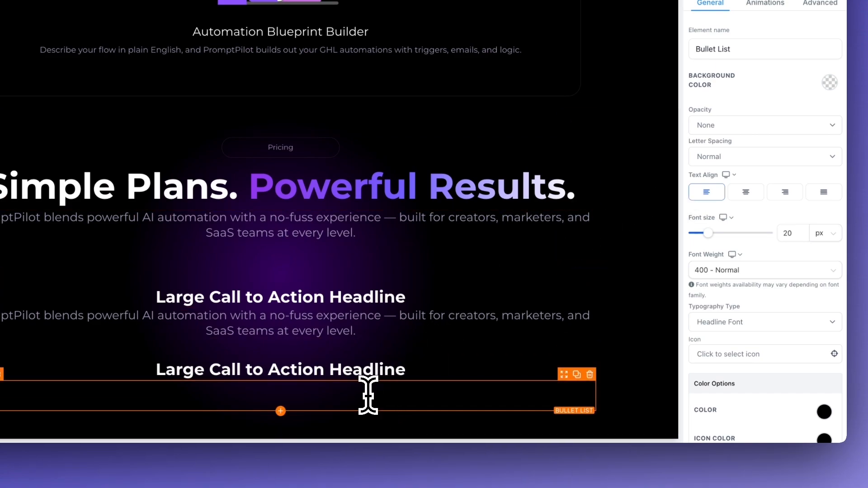
# Set the bullet list's text color to white and its icon color to the custom greyish-purple swatch
pyautogui.scroll(-3, 707, 323)
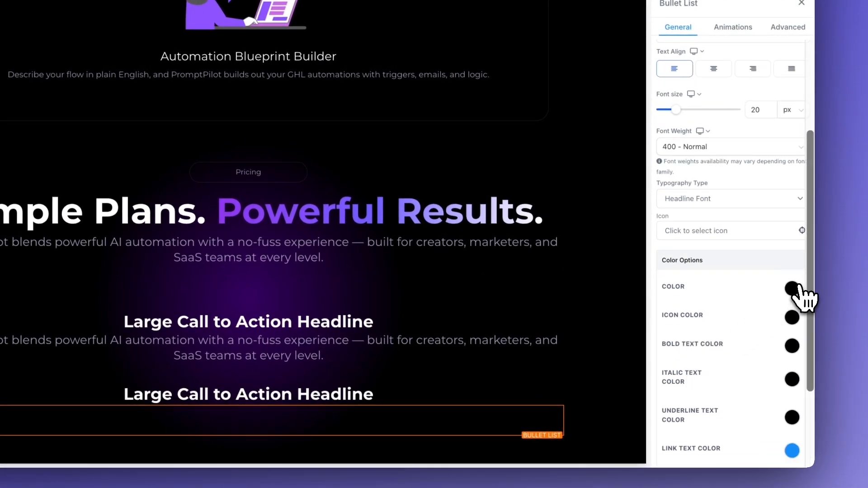
pyautogui.click(824, 263)
pyautogui.click(710, 313)
pyautogui.scroll(-5, 729, 333)
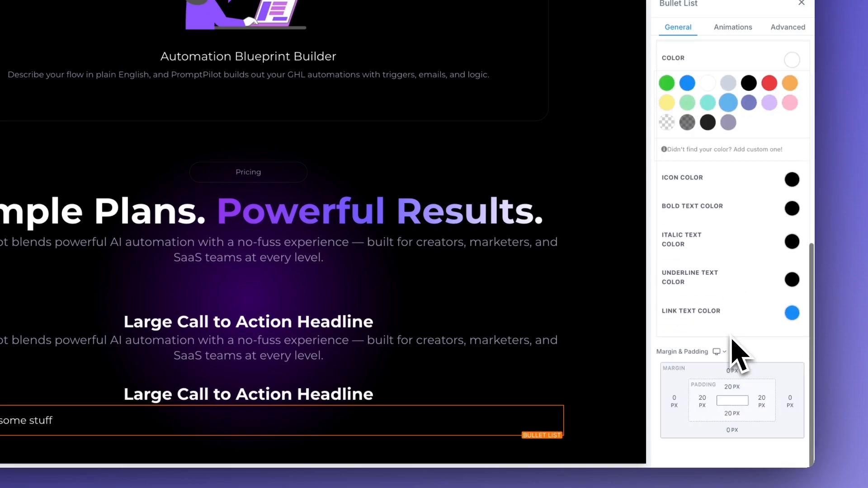
pyautogui.click(795, 185)
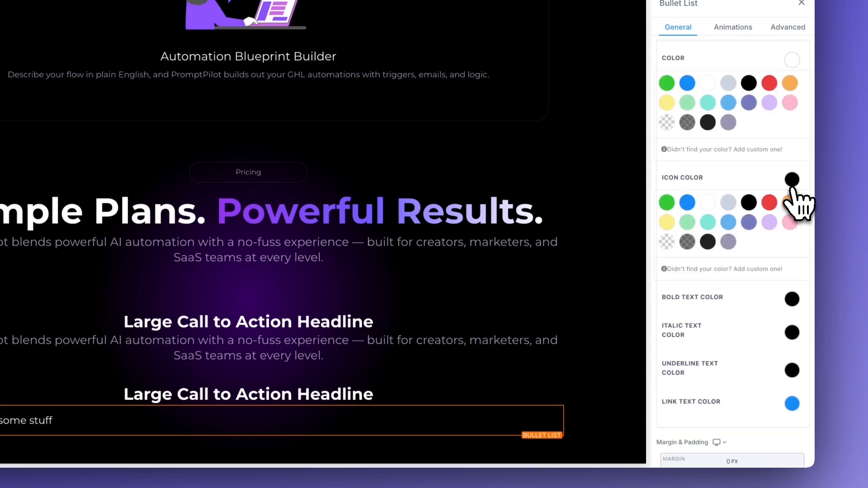
pyautogui.click(728, 242)
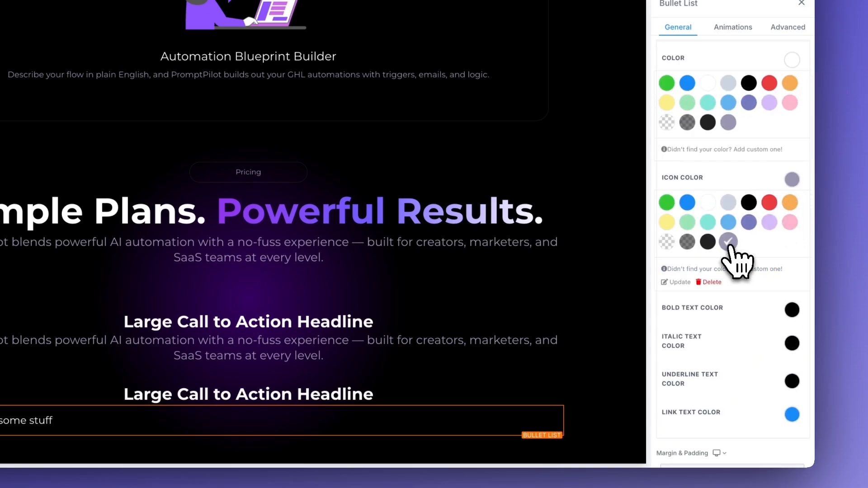
# Search the bullet list's icon library for "star" and choose the certificate icon
pyautogui.scroll(1, 678, 252)
pyautogui.scroll(-3, 678, 258)
pyautogui.scroll(8, 678, 254)
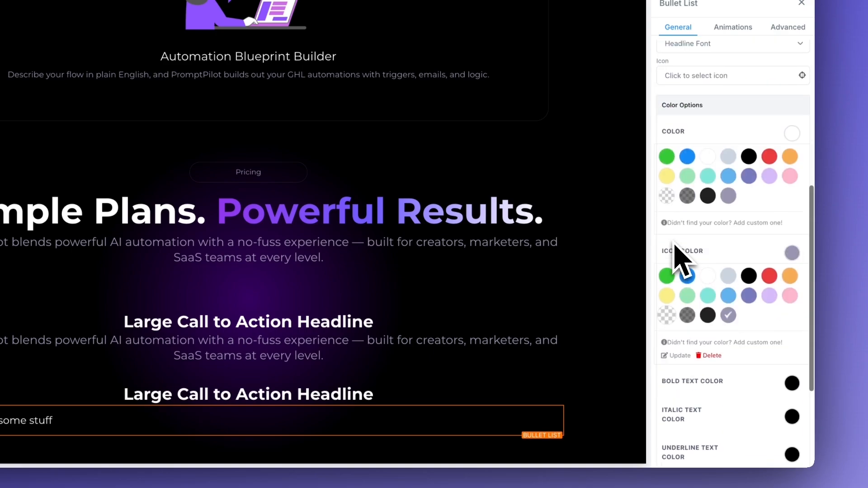
pyautogui.click(717, 265)
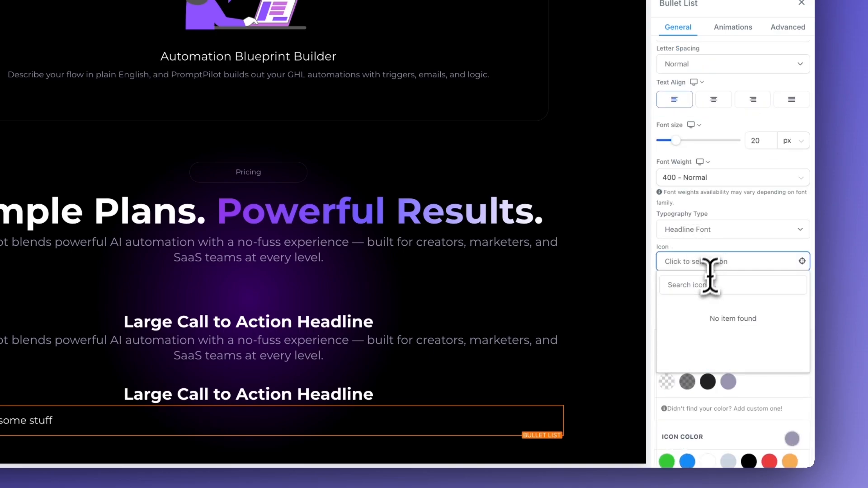
pyautogui.write('st')
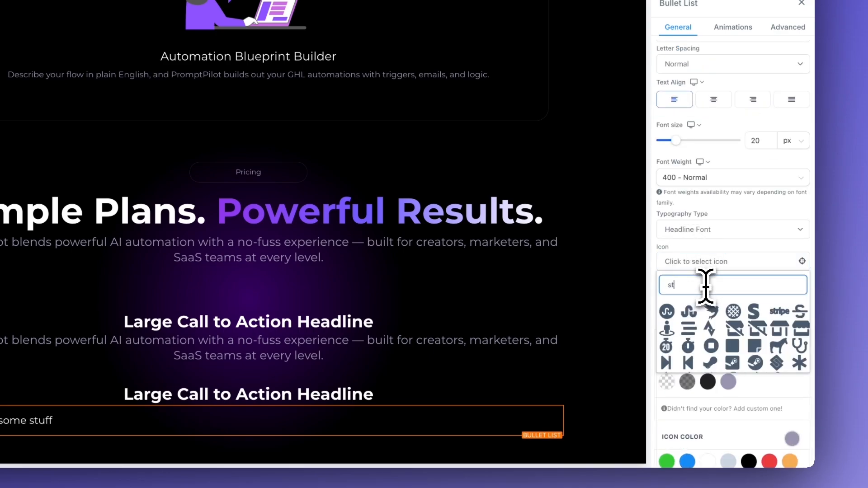
pyautogui.write('ar')
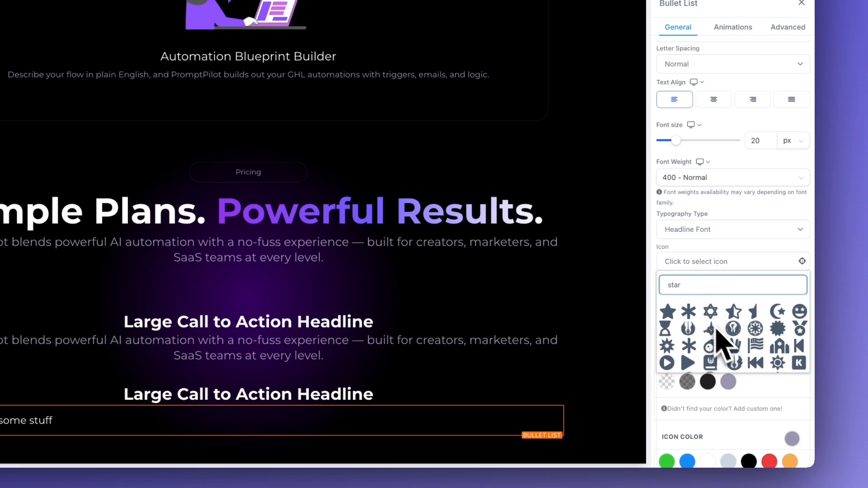
pyautogui.click(778, 332)
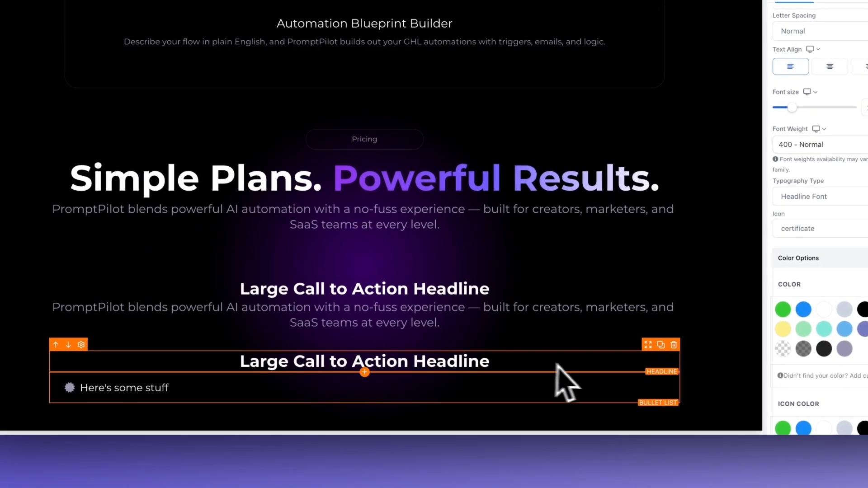
pyautogui.click(698, 384)
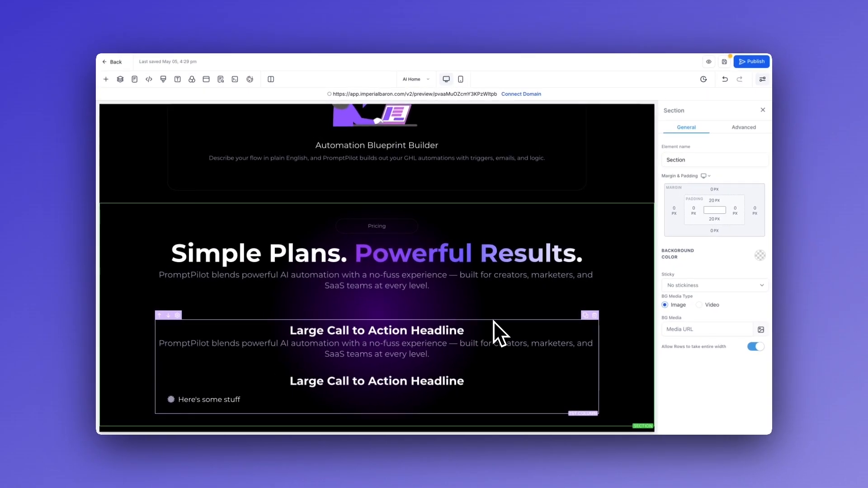
# Repeat the "Here's some stuff" bullet until the list has five items, and set the list's line height to 2 em
pyautogui.click(307, 398)
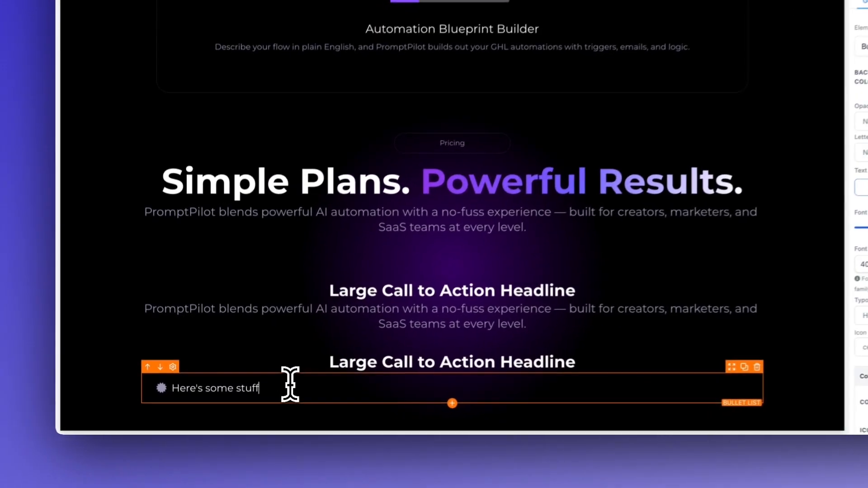
pyautogui.press('Return')
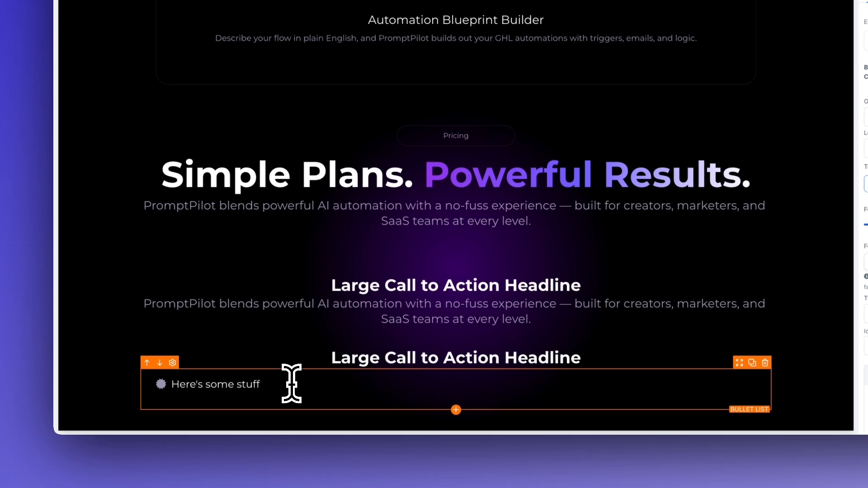
pyautogui.moveTo(269, 382); pyautogui.dragTo(184, 382)
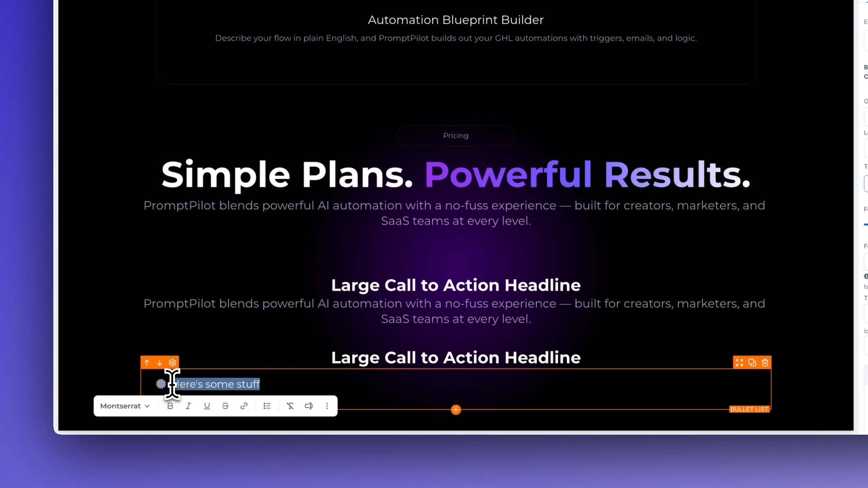
pyautogui.click(286, 392)
pyautogui.write("Here's some stuff")
pyautogui.hotkey('ctrl', 'c')
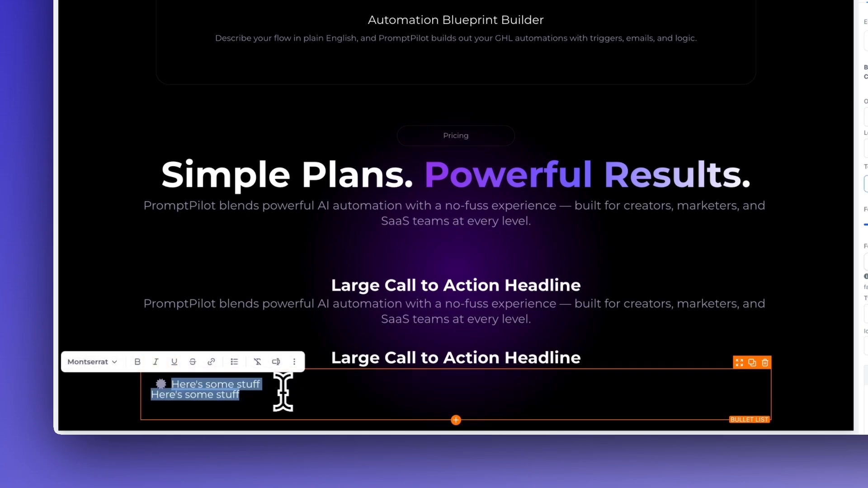
pyautogui.click(291, 394)
pyautogui.moveTo(251, 394); pyautogui.dragTo(136, 395)
pyautogui.press('BackSpace')
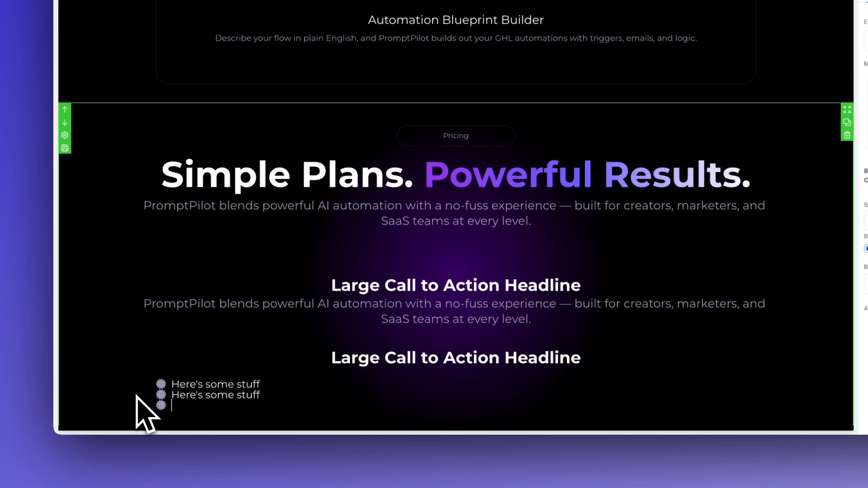
pyautogui.hotkey('ctrl', 'v')
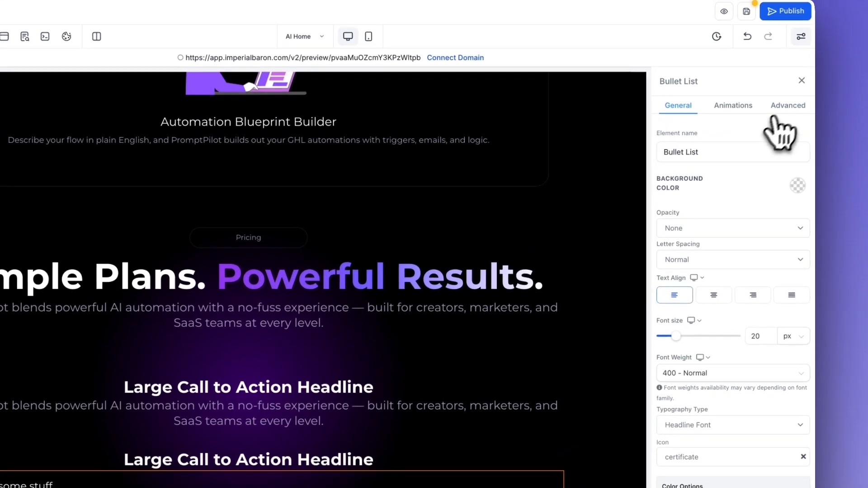
pyautogui.click(787, 109)
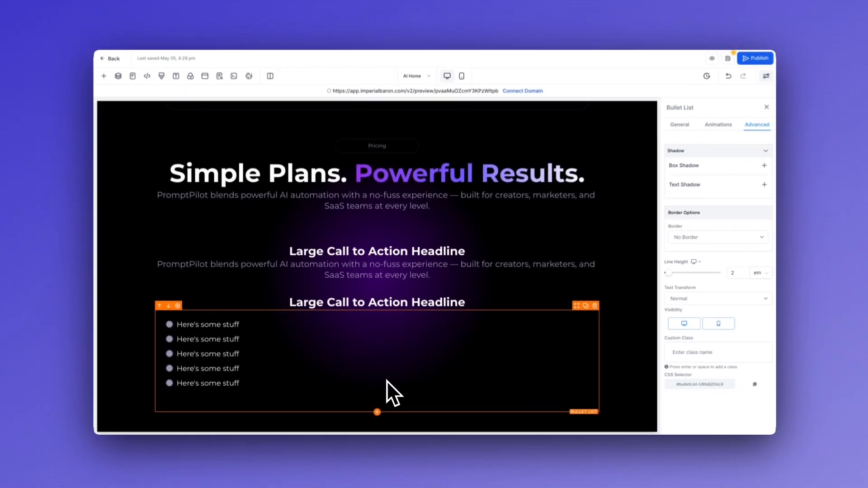
# Duplicate the hero section's Try Demo button and move the copy beneath the two Custom HTML/Javascript blocks
pyautogui.scroll(10, 401, 361)
pyautogui.scroll(15, 387, 380)
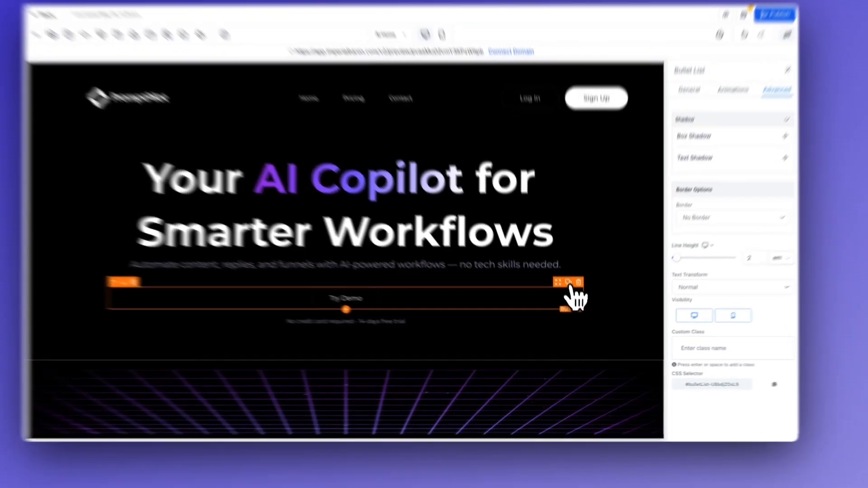
pyautogui.click(571, 295)
pyautogui.scroll(-2, 529, 312)
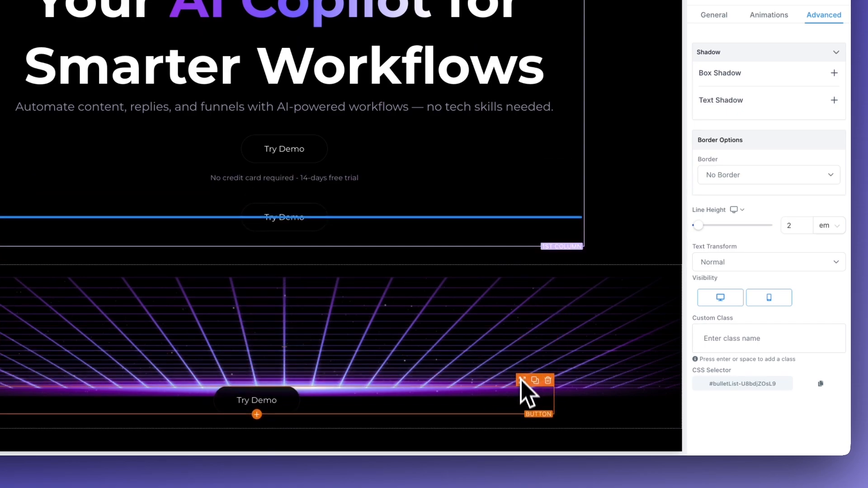
pyautogui.moveTo(520, 379); pyautogui.dragTo(538, 413)
pyautogui.scroll(-3, 529, 271)
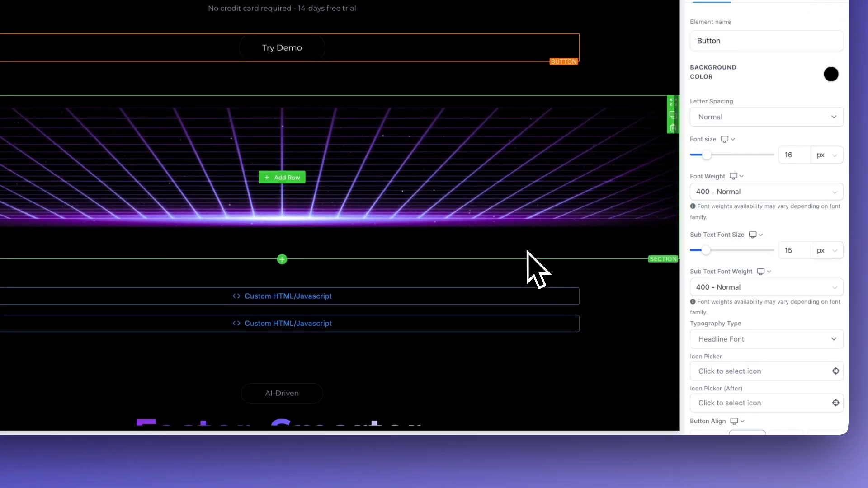
pyautogui.moveTo(546, 28); pyautogui.dragTo(535, 352)
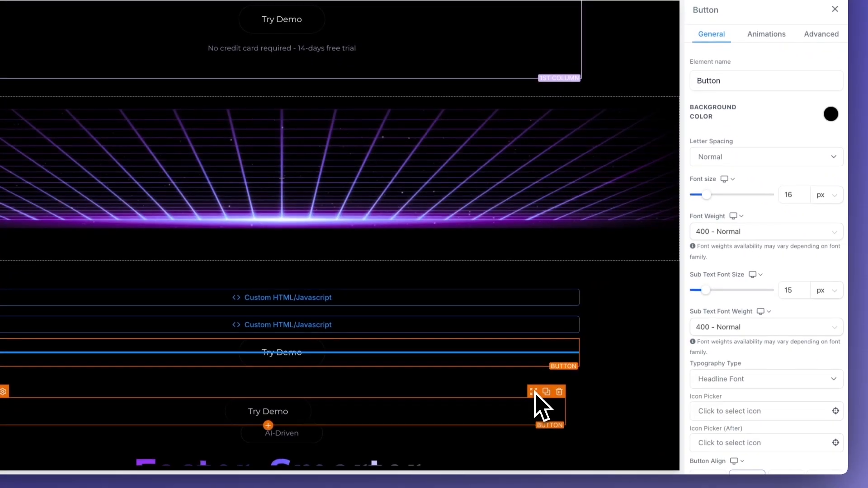
pyautogui.moveTo(535, 392); pyautogui.dragTo(543, 409)
# Move the copied Try Demo button down the page into the pricing row, beneath the bullet list
pyautogui.scroll(-5, 543, 409)
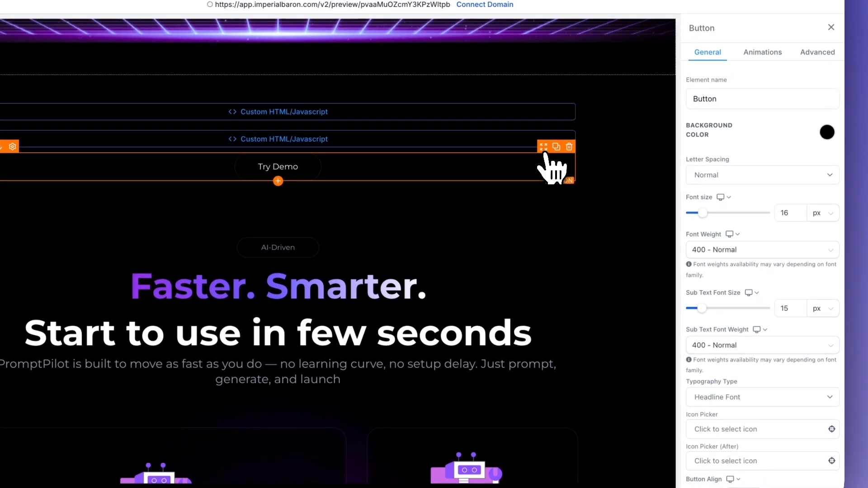
pyautogui.moveTo(545, 154); pyautogui.dragTo(527, 384)
pyautogui.scroll(-5, 523, 397)
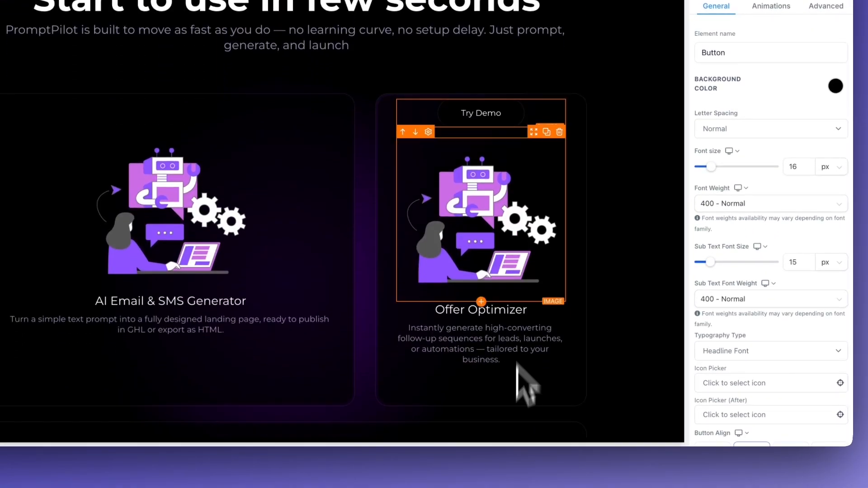
pyautogui.scroll(-3, 526, 384)
pyautogui.scroll(1, 537, 106)
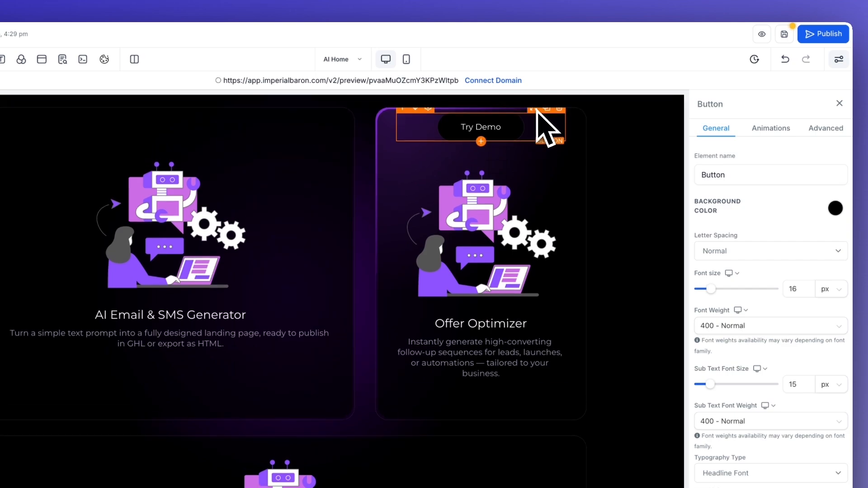
pyautogui.moveTo(535, 112); pyautogui.dragTo(485, 401)
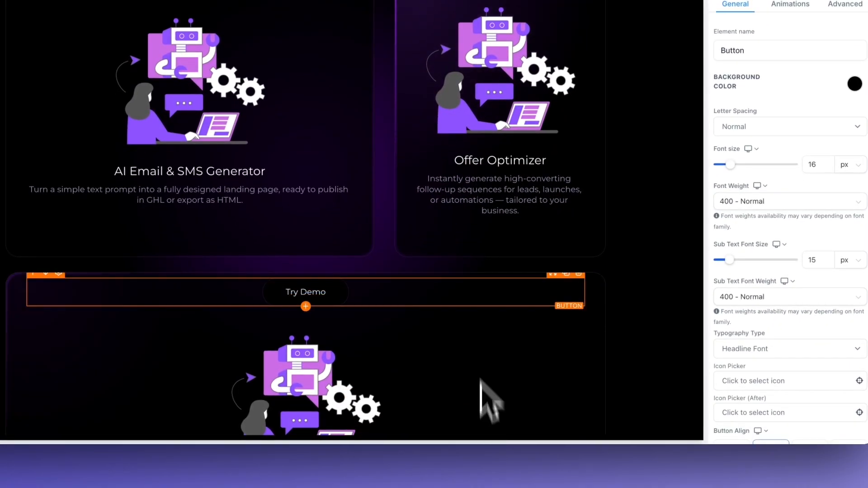
pyautogui.scroll(-5, 481, 326)
pyautogui.scroll(-8, 525, 190)
pyautogui.click(562, 217)
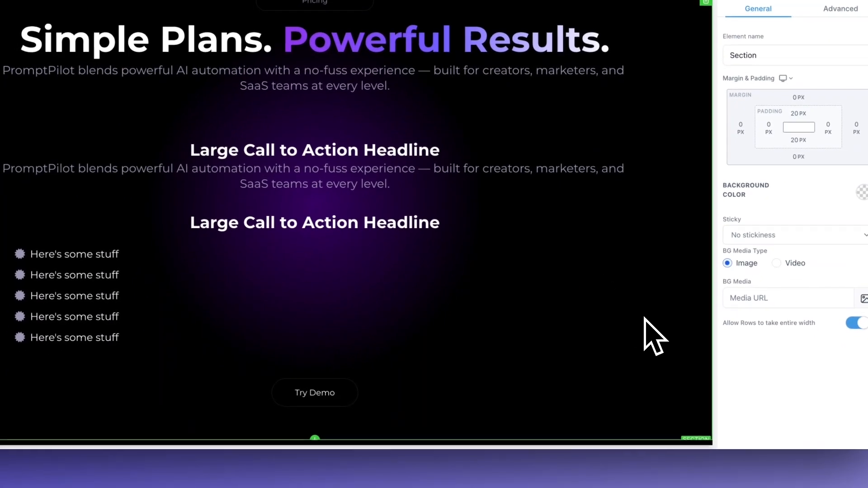
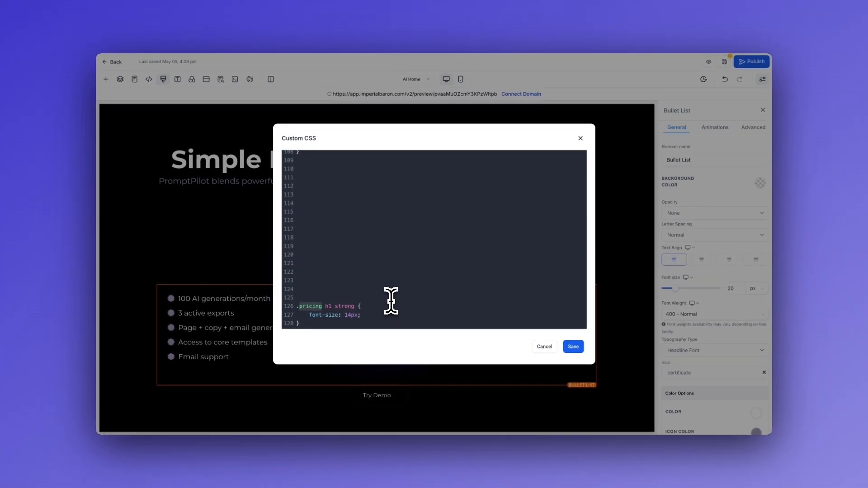
# Save the custom CSS rule setting ".pricing h1 strong" to 14px, and set the "Starter" and "$29 /month" headlines' font size to 50 px
pyautogui.click(574, 348)
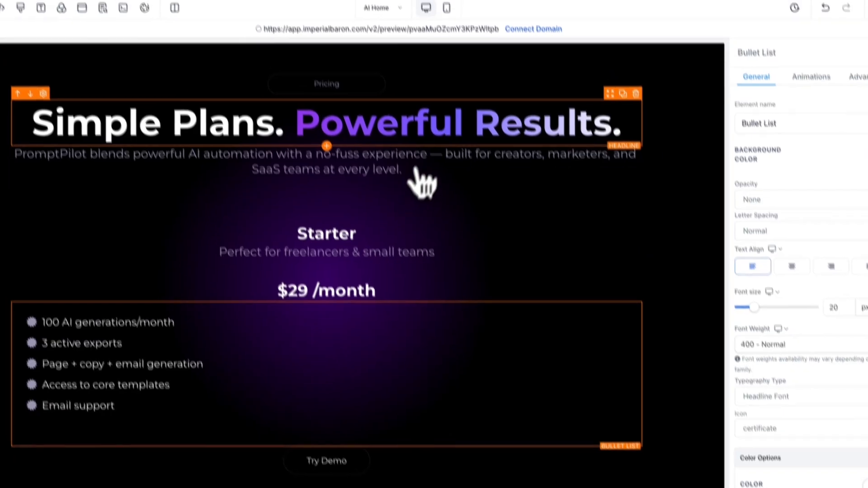
pyautogui.click(321, 211)
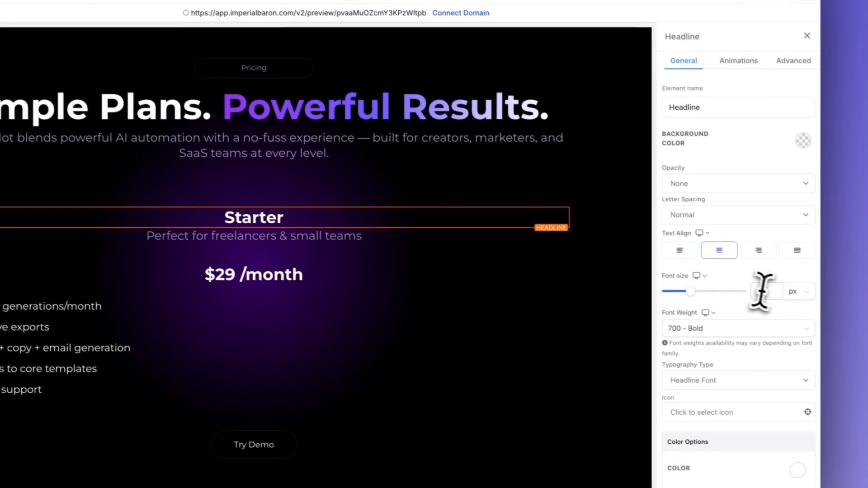
pyautogui.doubleClick(843, 335)
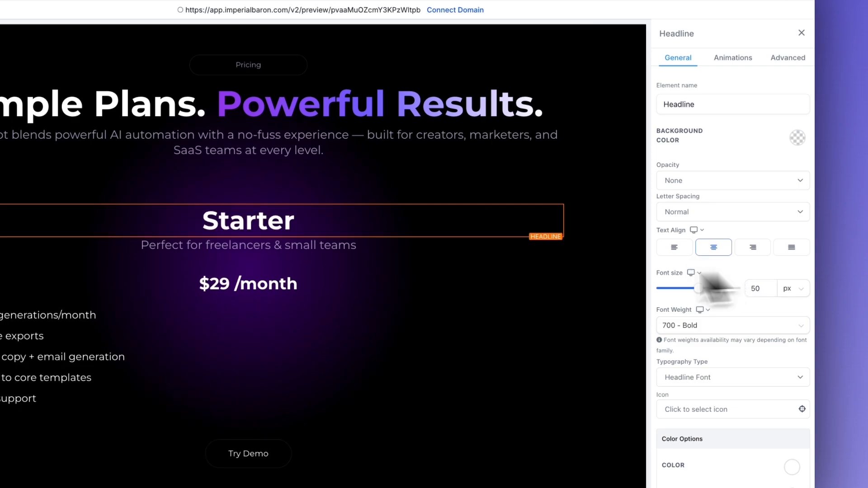
pyautogui.click(289, 272)
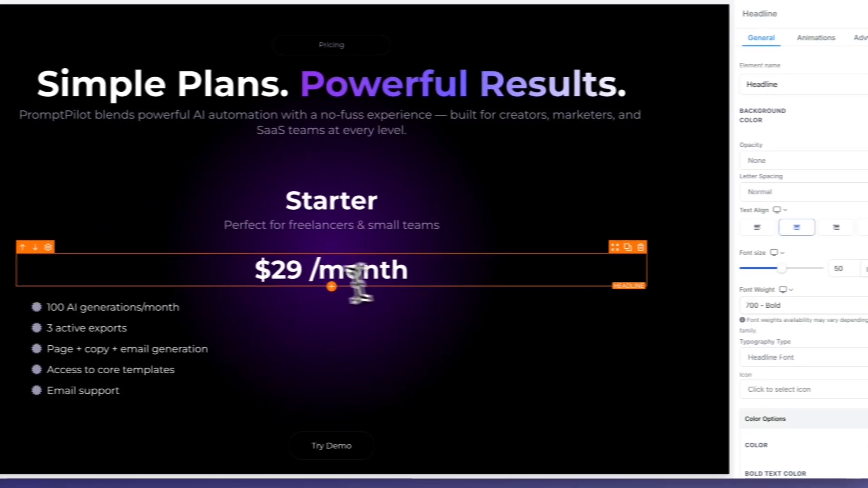
# Make "/month" bold in the price headline and give that headline the custom class "pricing"
pyautogui.moveTo(232, 268); pyautogui.dragTo(250, 272)
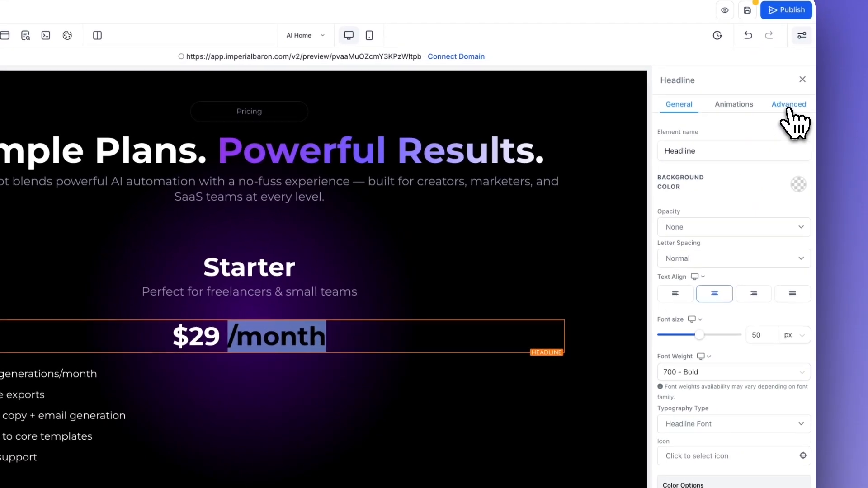
pyautogui.click(788, 107)
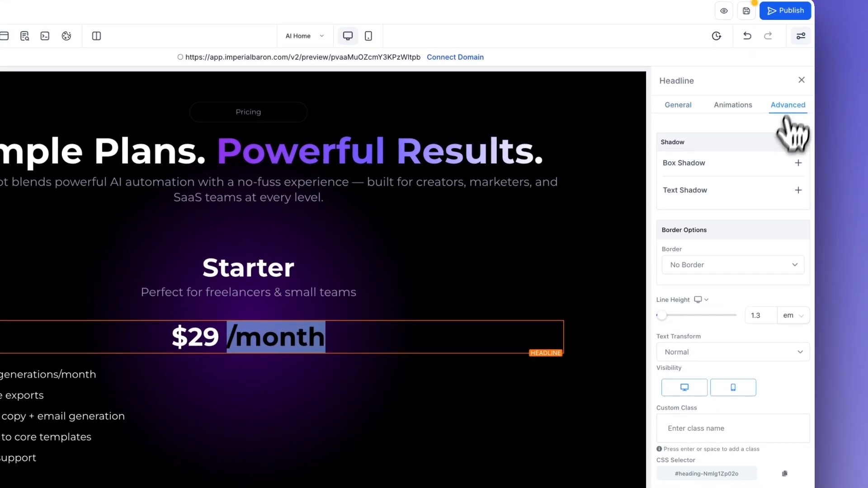
pyautogui.click(685, 429)
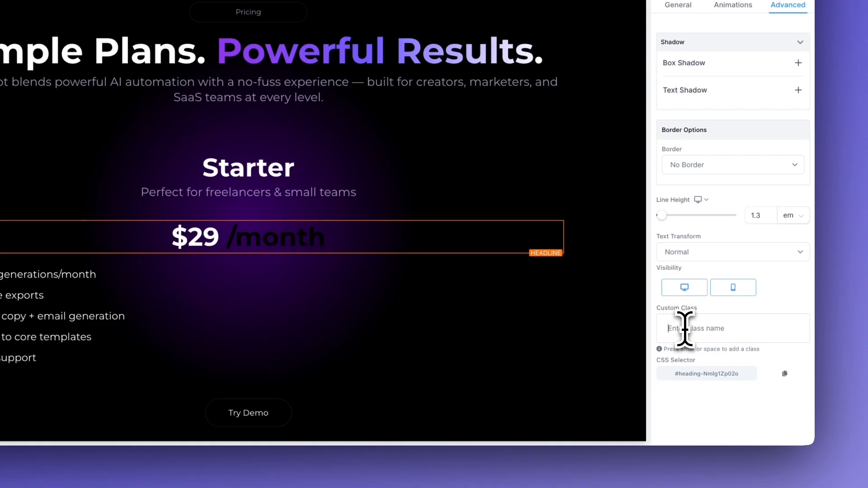
pyautogui.write('pricing')
pyautogui.press('Return')
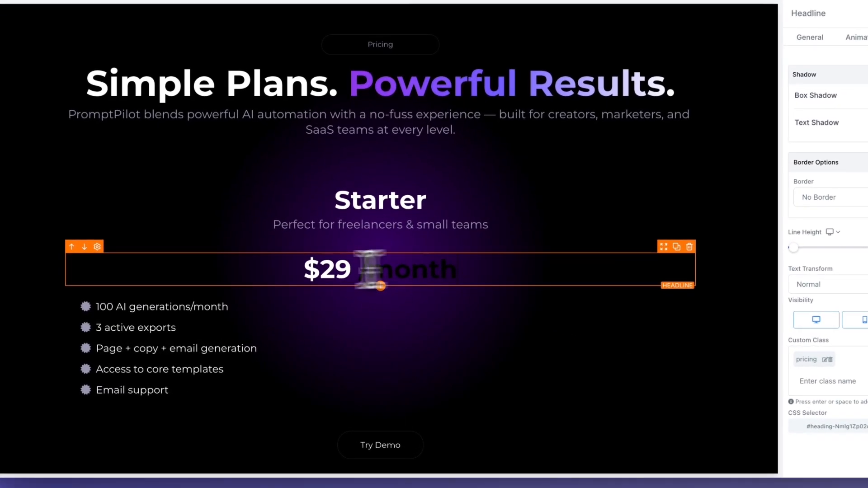
# Change the whole "$29 /month" headline to the Heading 1 style
pyautogui.click(292, 290)
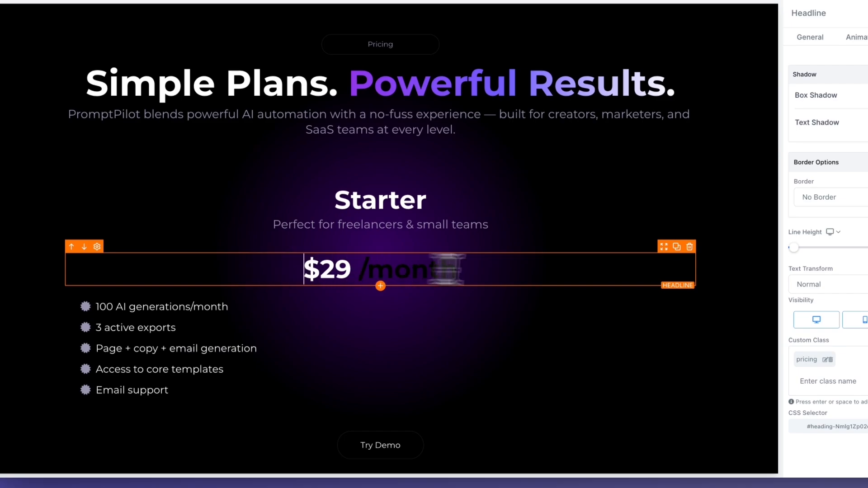
pyautogui.moveTo(445, 269); pyautogui.dragTo(504, 267)
pyautogui.click(273, 302)
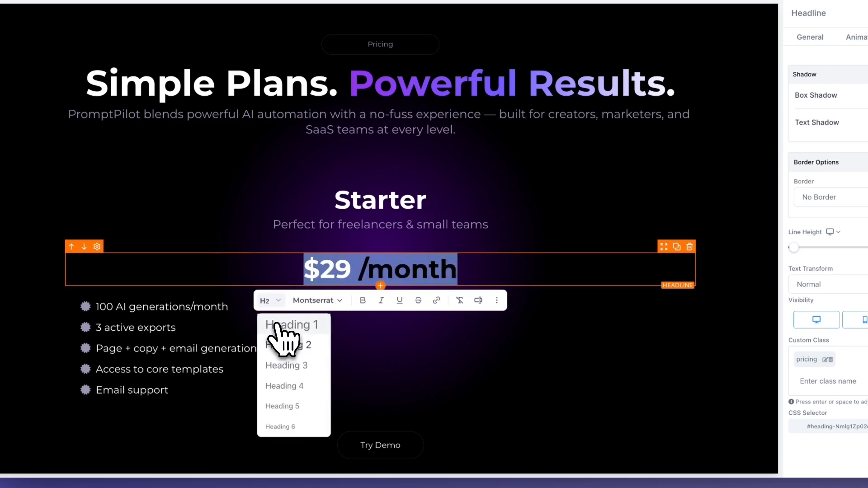
pyautogui.click(277, 324)
pyautogui.click(445, 270)
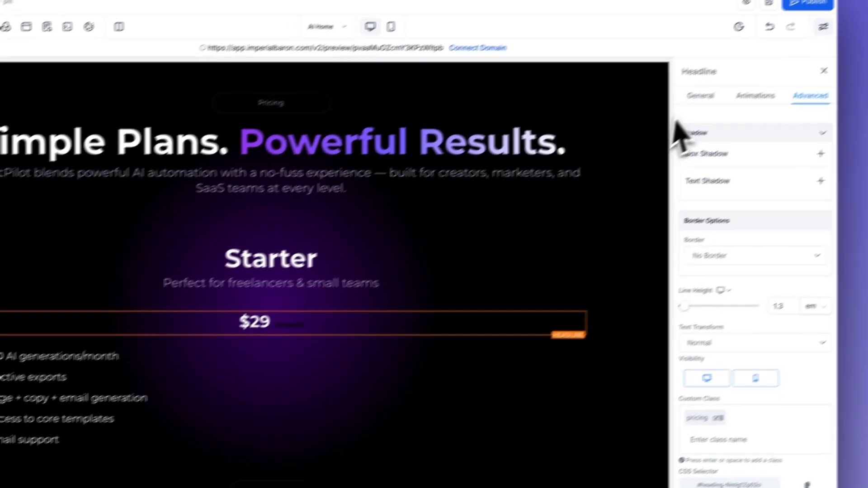
# Set the price headline's bold text color to white and its font size to 50 px
pyautogui.click(810, 37)
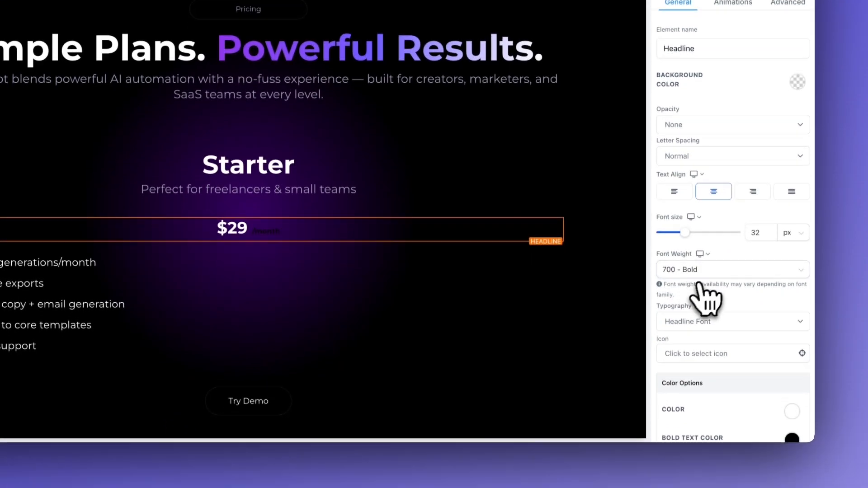
pyautogui.scroll(-3, 699, 289)
pyautogui.click(792, 333)
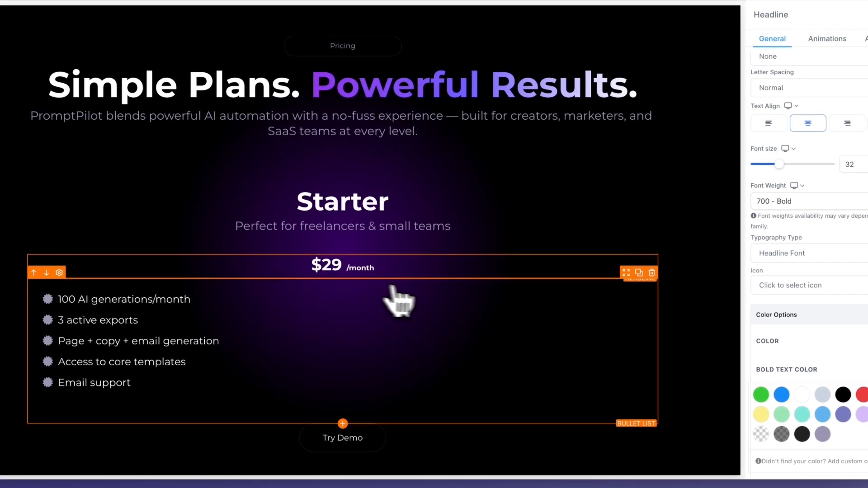
pyautogui.moveTo(342, 268); pyautogui.dragTo(390, 267)
pyautogui.click(305, 268)
pyautogui.click(390, 269)
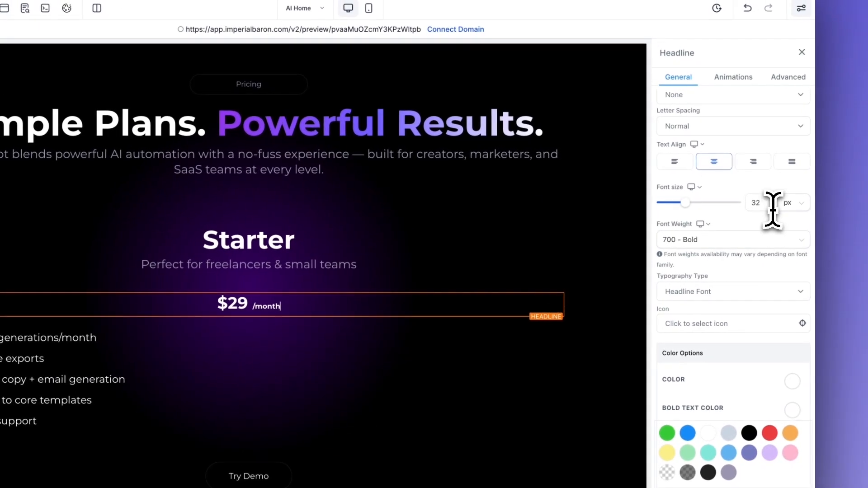
pyautogui.moveTo(863, 166); pyautogui.dragTo(804, 171)
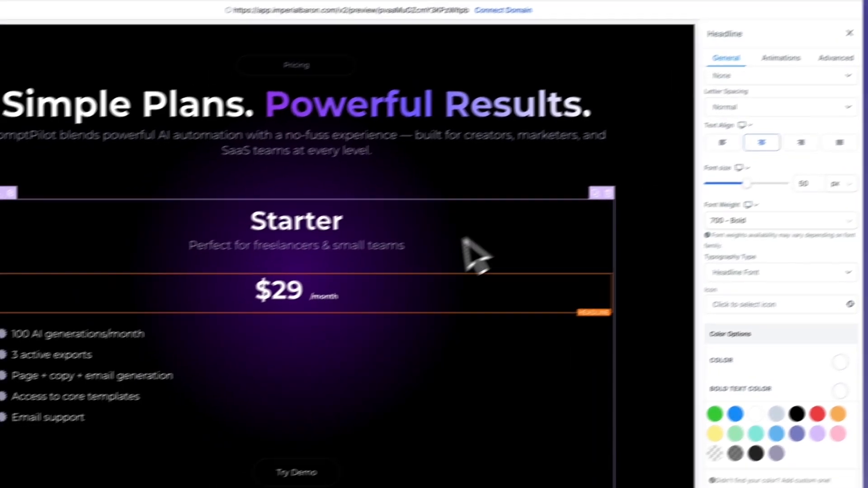
# Give the Starter plan's column a full solid border, 1px wide, in the near-black dark grey color
pyautogui.click(361, 335)
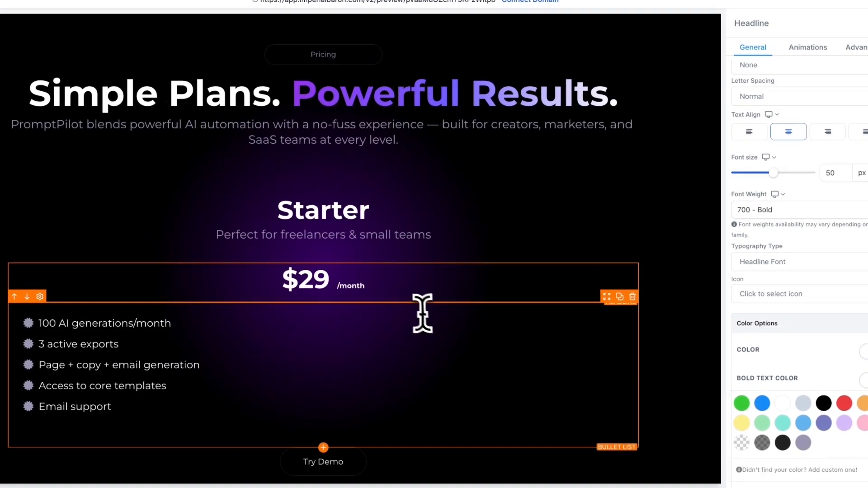
pyautogui.click(465, 287)
pyautogui.click(491, 235)
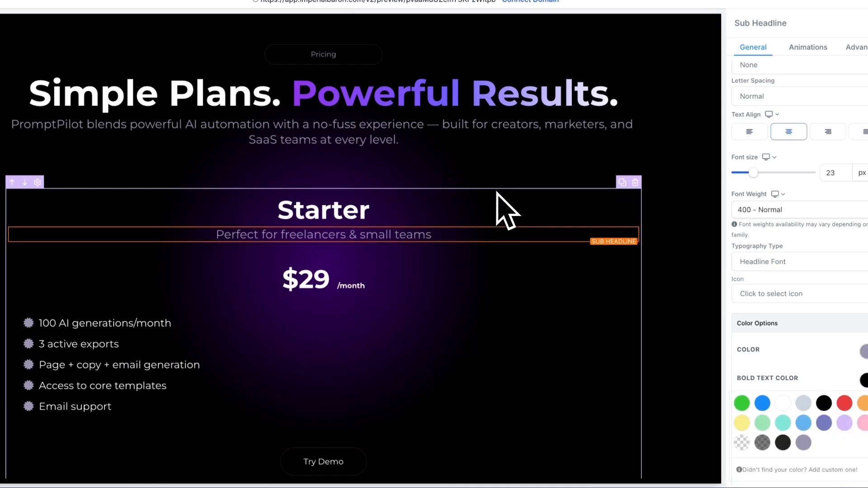
pyautogui.click(481, 190)
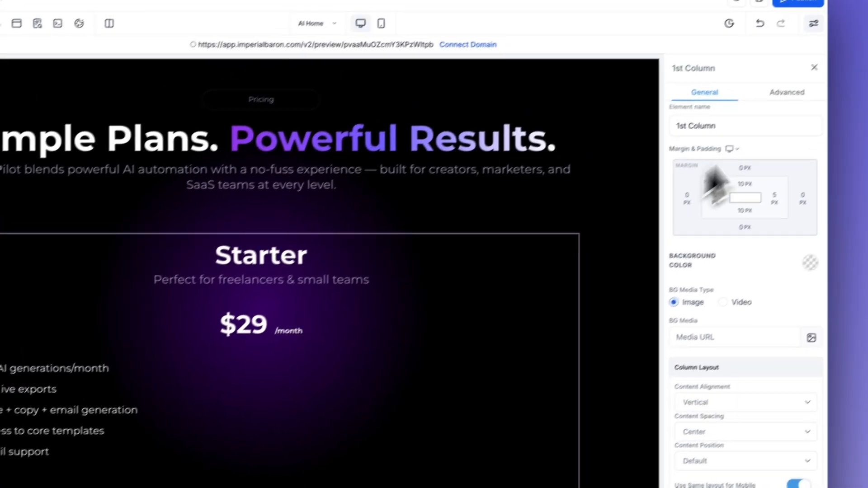
pyautogui.click(849, 47)
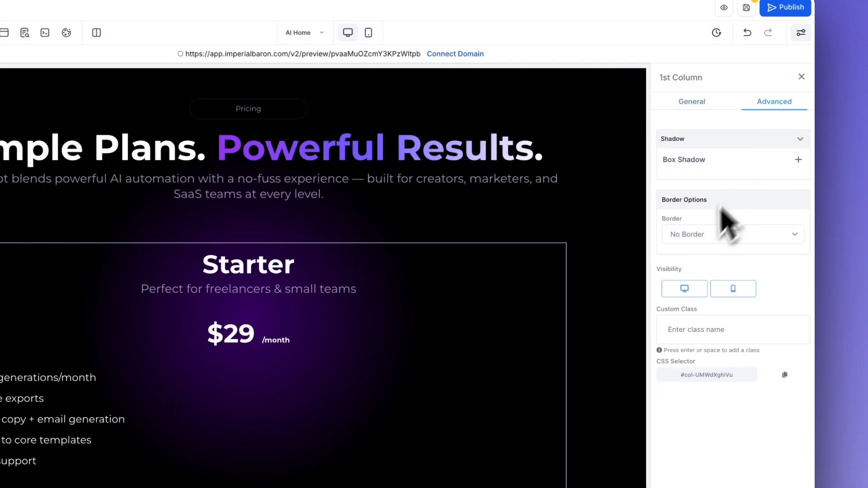
pyautogui.click(699, 235)
pyautogui.click(693, 249)
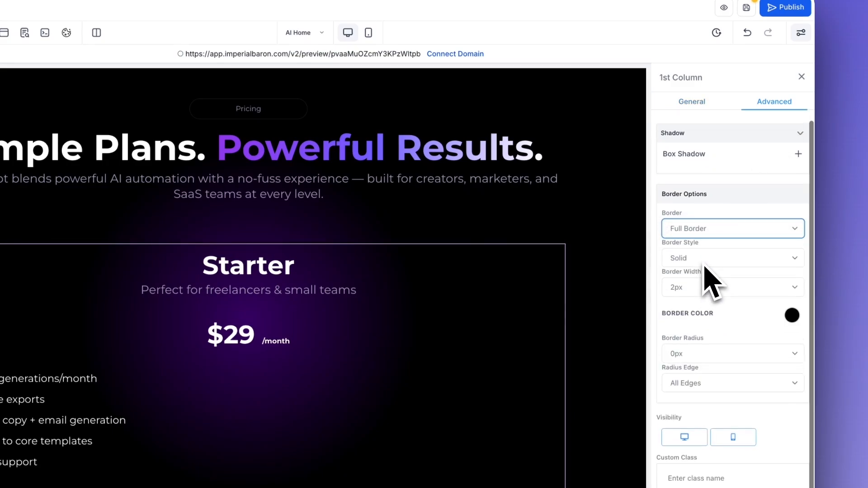
pyautogui.click(714, 284)
pyautogui.click(703, 268)
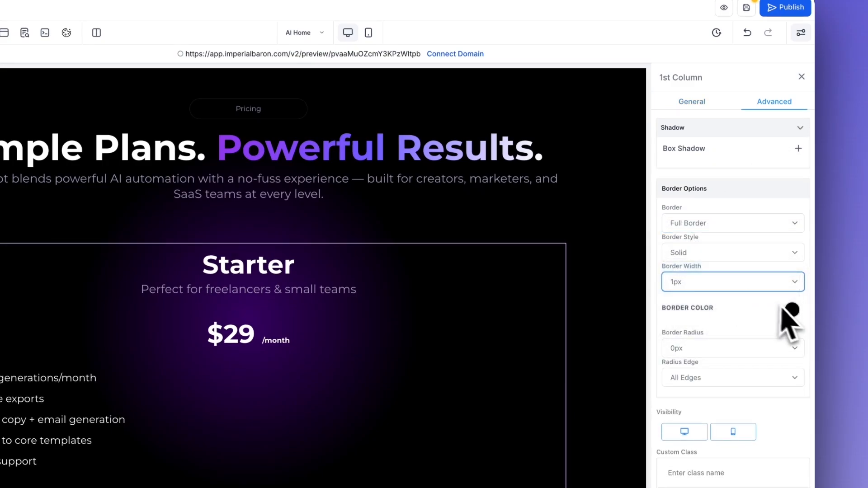
pyautogui.click(792, 310)
pyautogui.click(708, 372)
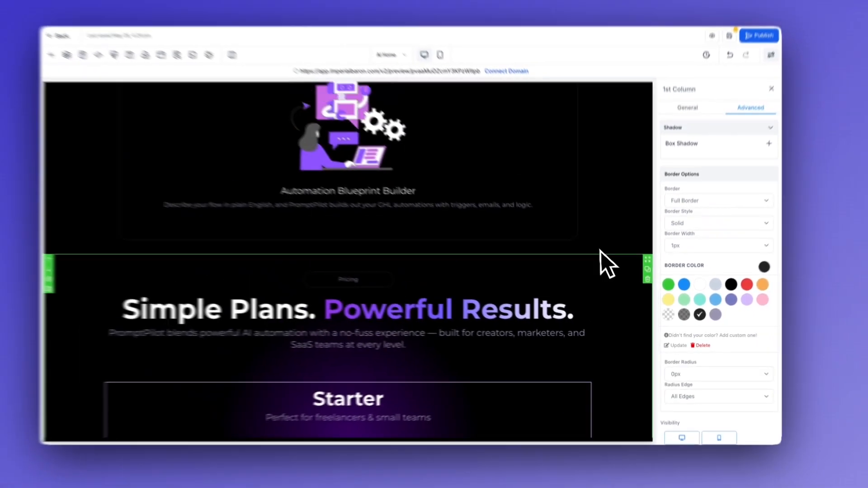
# Set the Starter plan column's border radius to 25px on all edges
pyautogui.scroll(5, 604, 253)
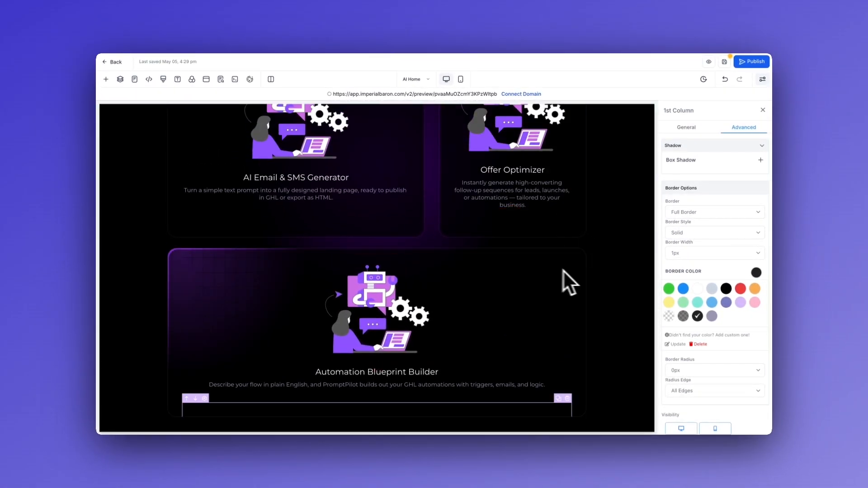
pyautogui.scroll(-5, 592, 320)
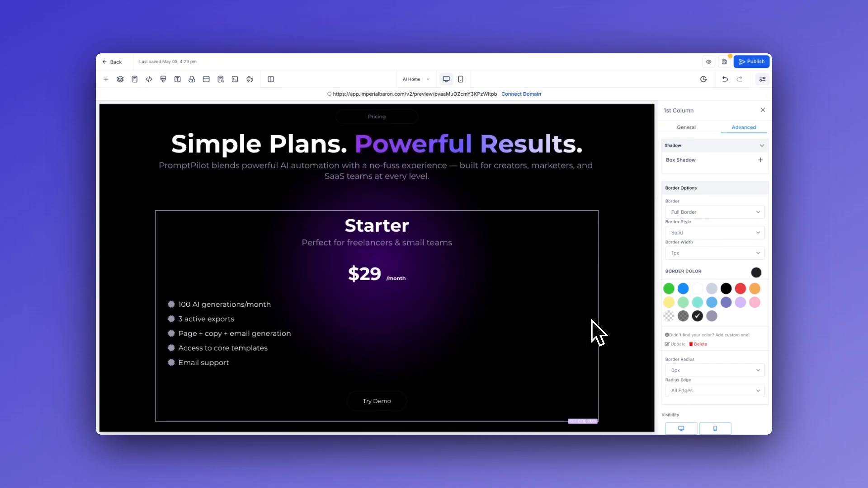
pyautogui.scroll(-2, 708, 326)
pyautogui.click(715, 296)
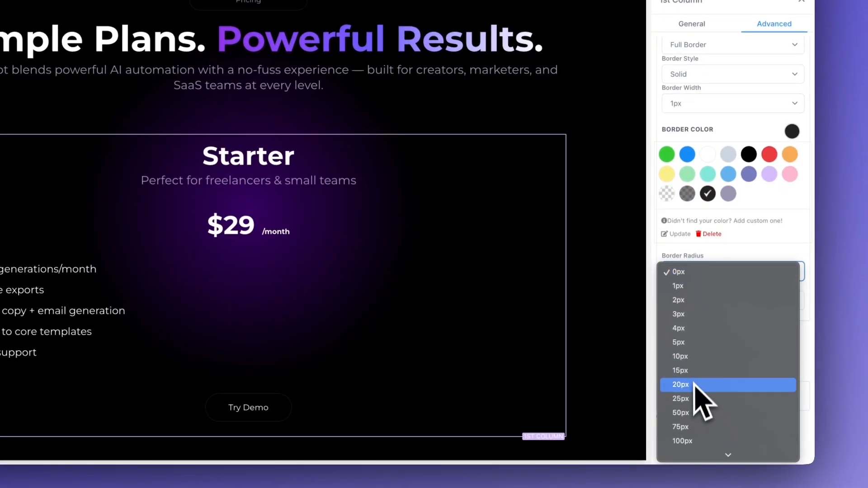
pyautogui.click(694, 400)
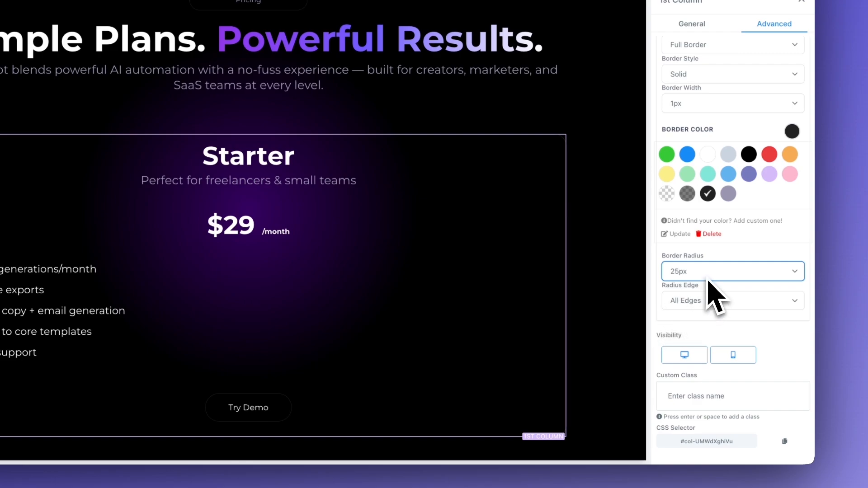
pyautogui.click(603, 270)
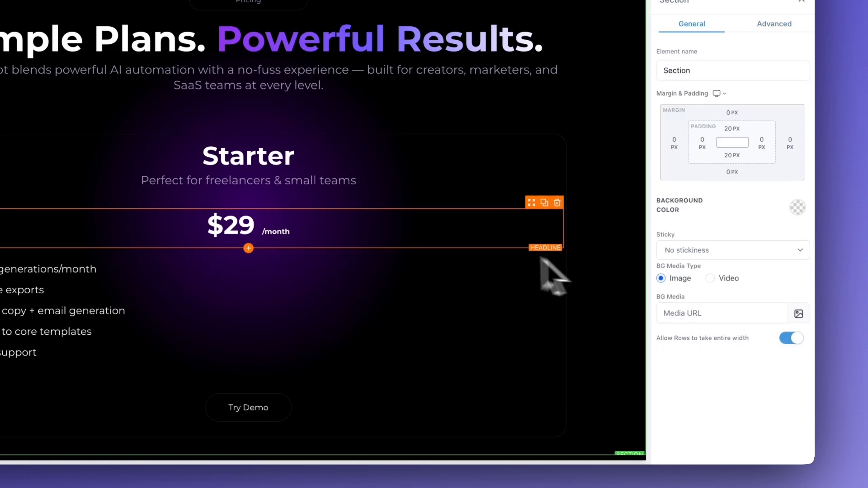
# Copy the custom class name "glowing-element" from the column of the Automation Blueprint Builder card
pyautogui.scroll(10, 618, 210)
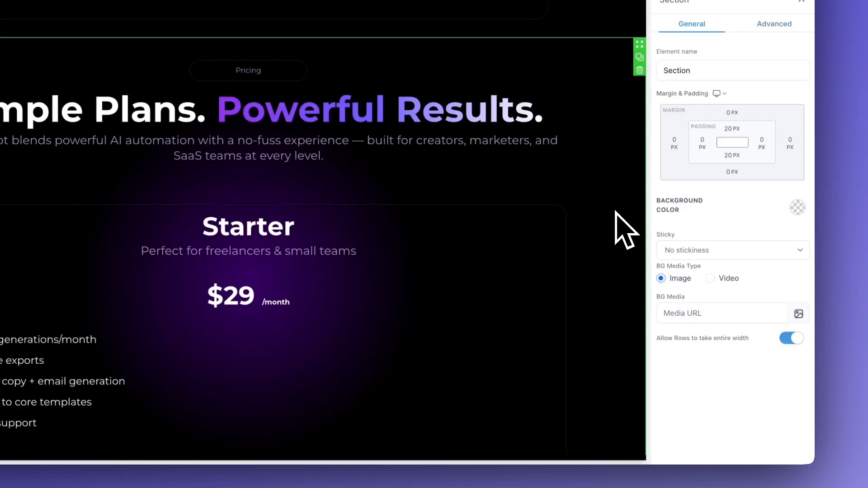
pyautogui.click(544, 196)
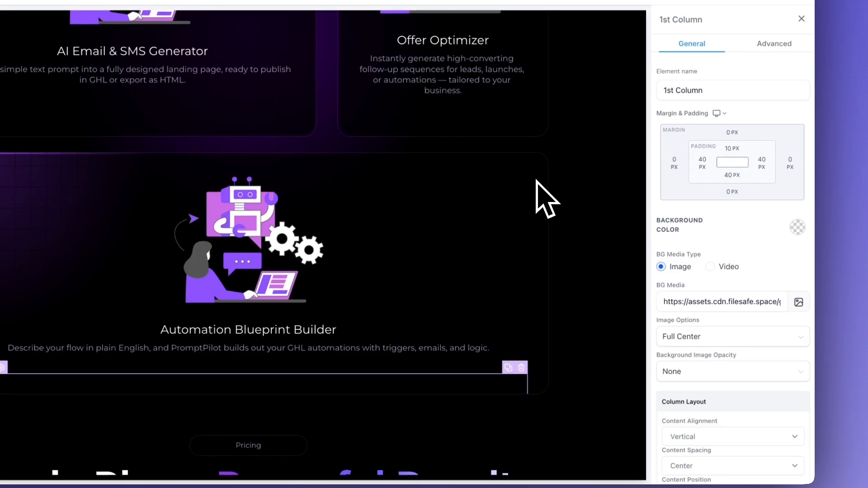
pyautogui.click(769, 110)
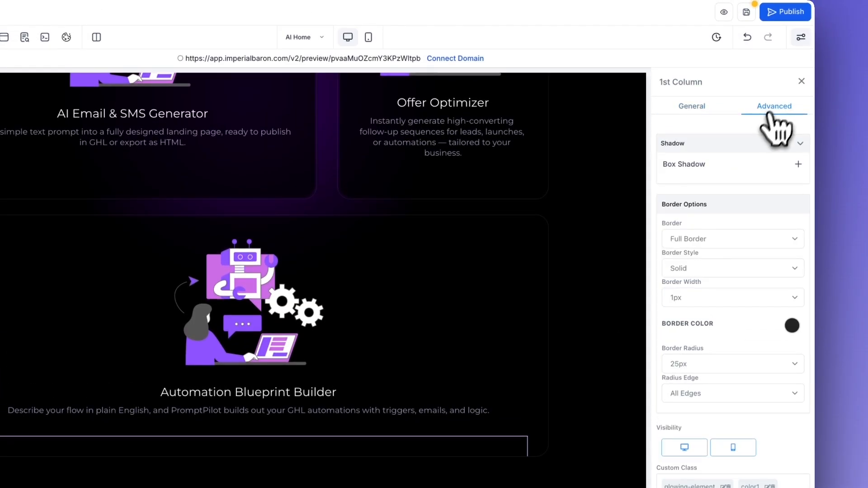
pyautogui.scroll(-3, 717, 349)
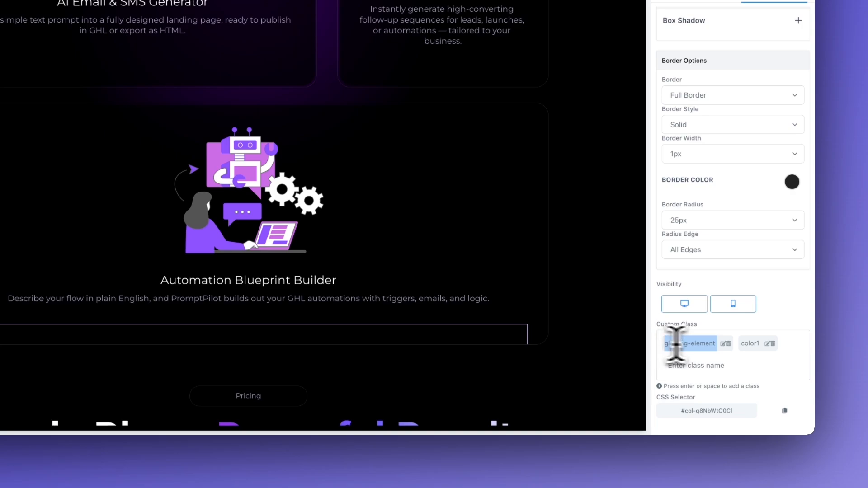
pyautogui.scroll(-10, 378, 279)
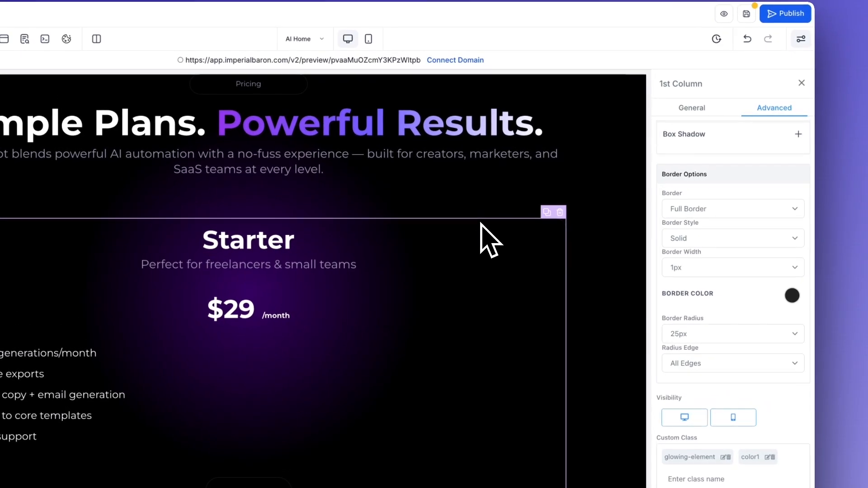
# Add the custom classes "glowing-element" and "color1" to the Starter plan's column
pyautogui.click(552, 142)
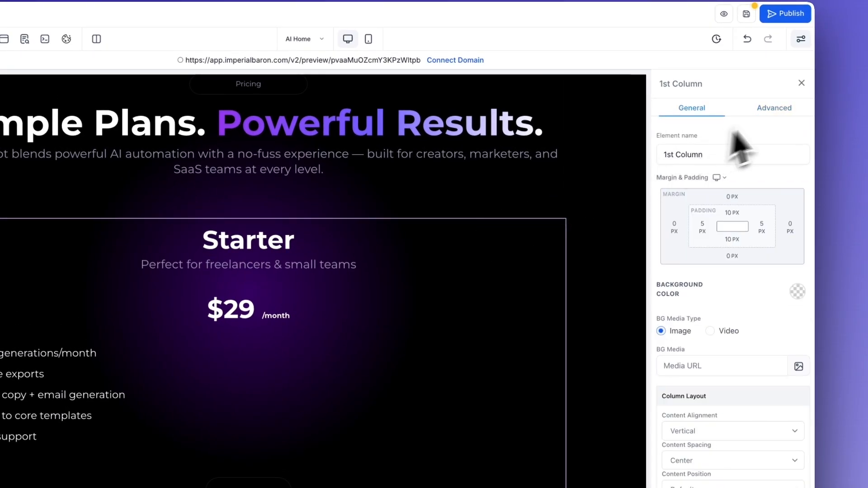
pyautogui.click(772, 111)
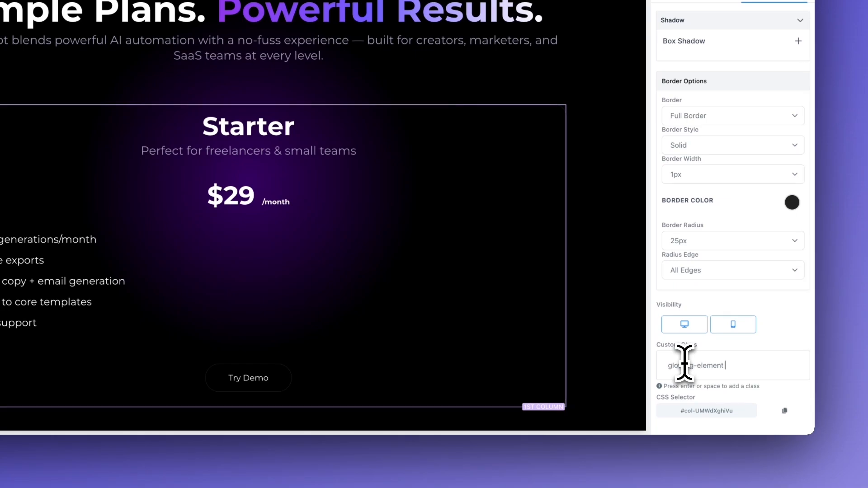
pyautogui.press('Return')
pyautogui.write('colo')
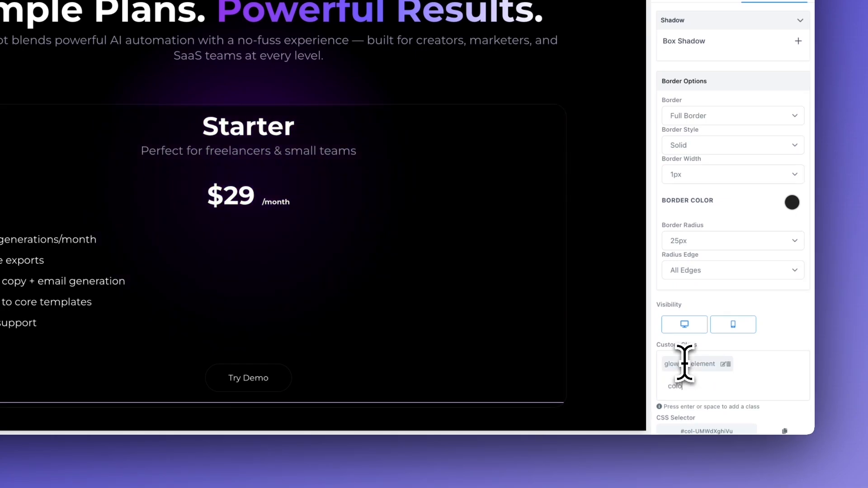
pyautogui.write('r1')
pyautogui.press('Return')
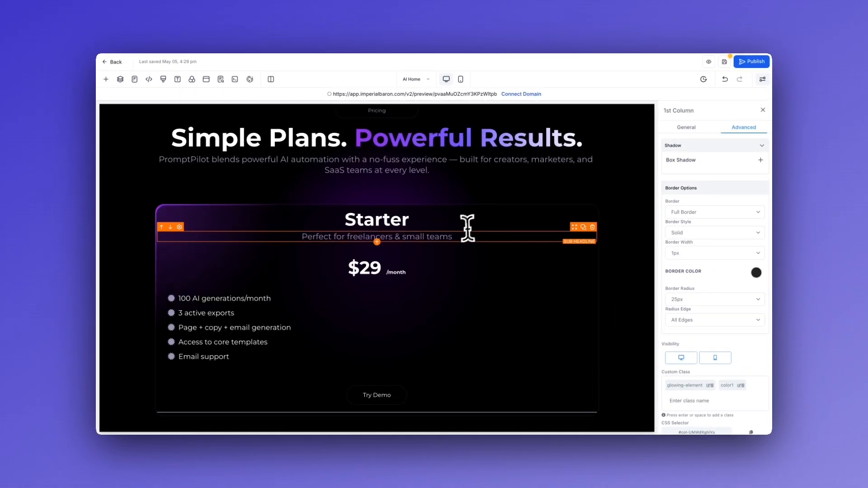
# Save the page and check the Starter card's glow in the preview
pyautogui.click(724, 62)
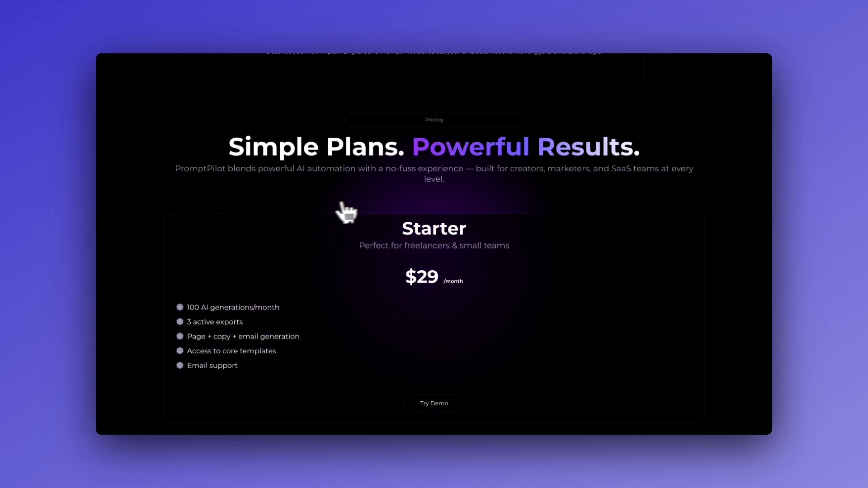
pyautogui.scroll(1, 288, 204)
pyautogui.scroll(2, 288, 214)
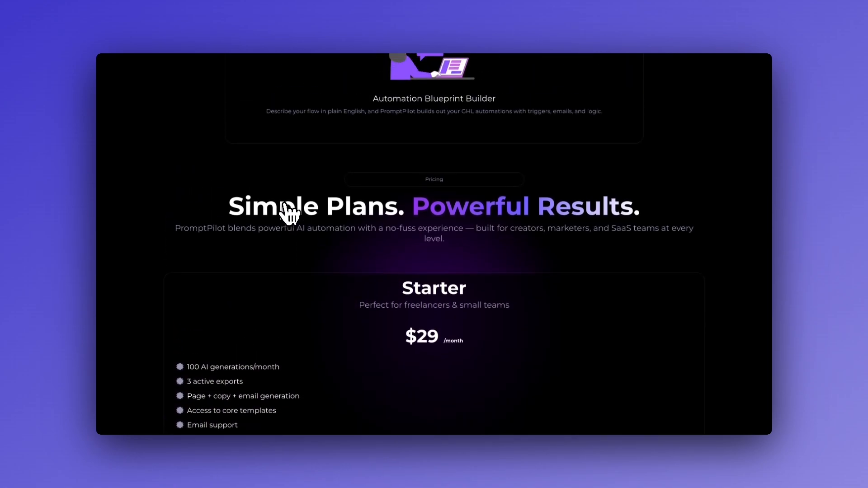
pyautogui.scroll(-1, 284, 284)
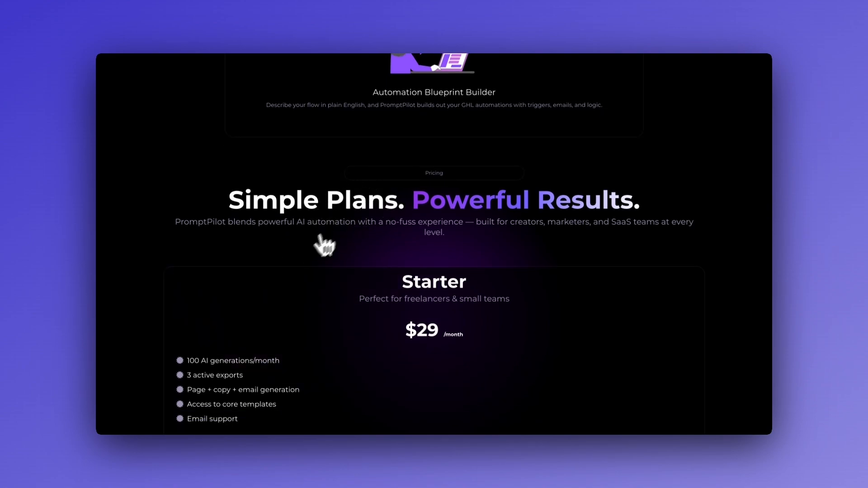
pyautogui.scroll(-2, 285, 240)
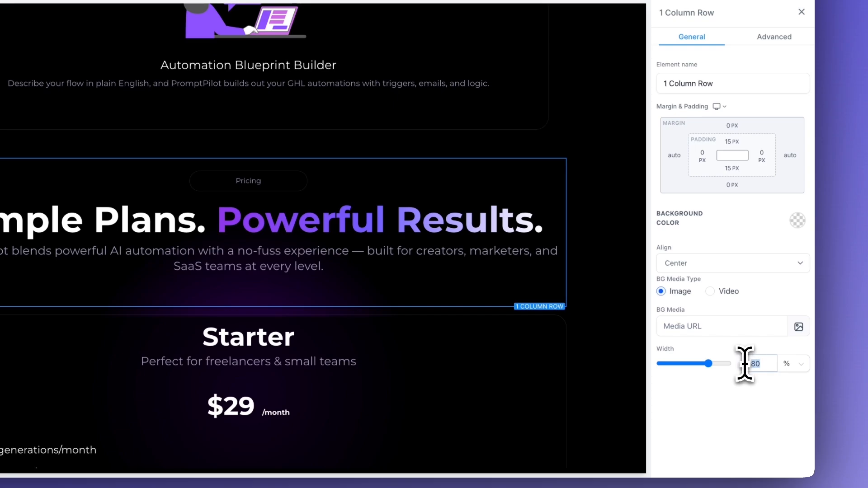
# Set the width of the row holding the "Simple Plans. Powerful Results." headline to 75%
pyautogui.write('70')
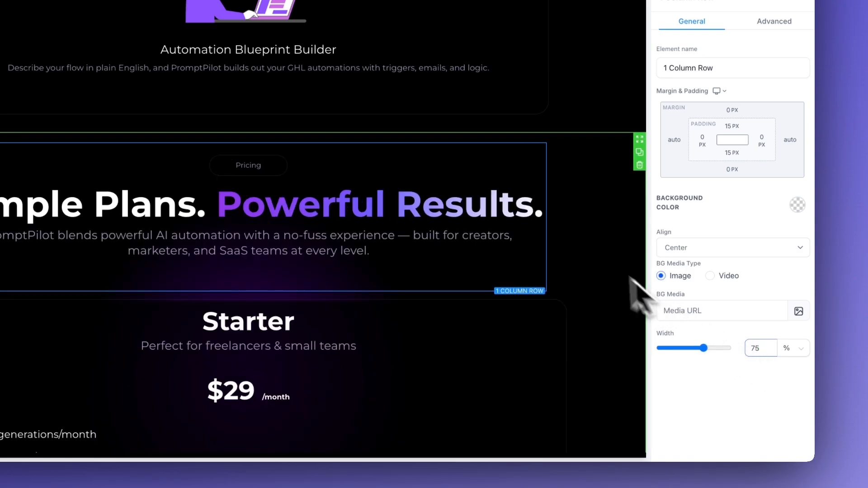
pyautogui.click(588, 262)
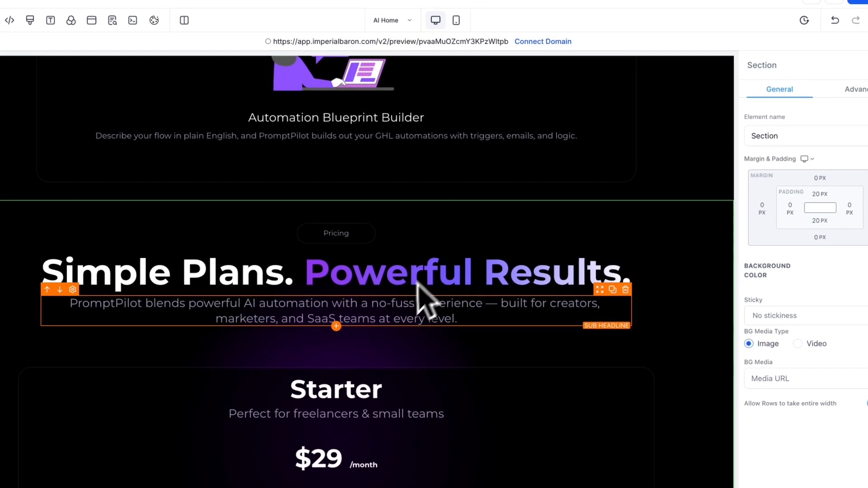
pyautogui.scroll(-3, 421, 301)
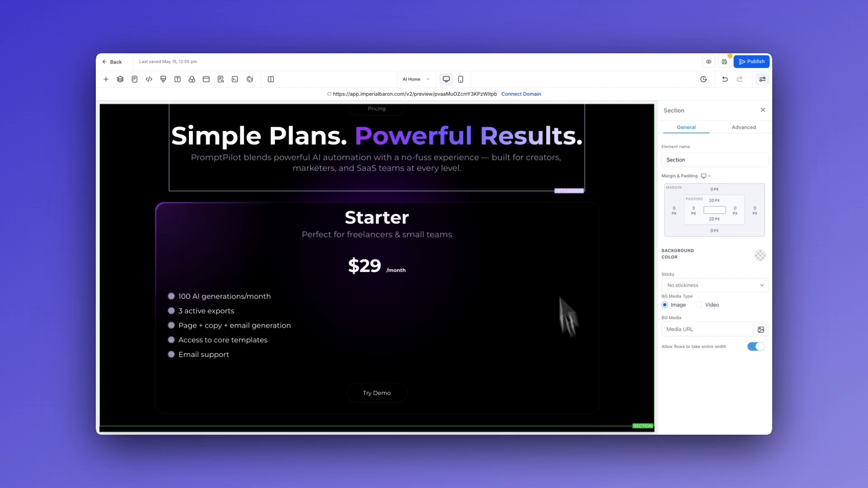
# Set the Starter plan column's padding to 40 px on all four sides
pyautogui.click(530, 404)
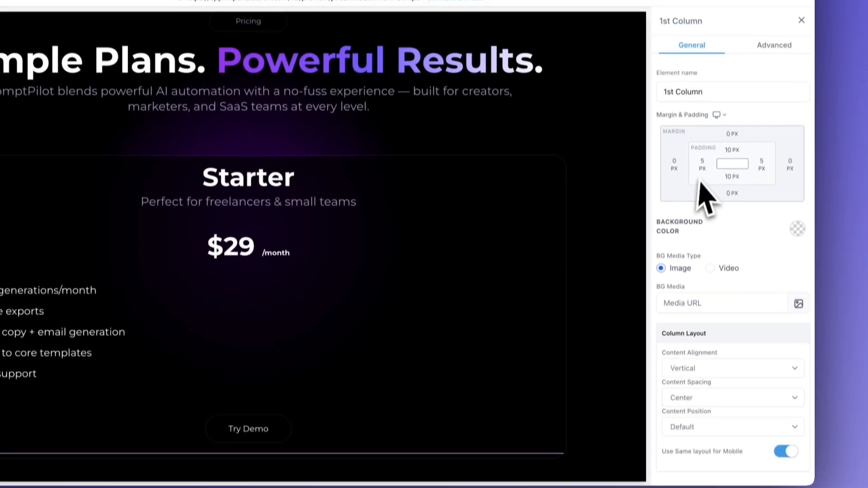
pyautogui.click(694, 203)
pyautogui.click(761, 225)
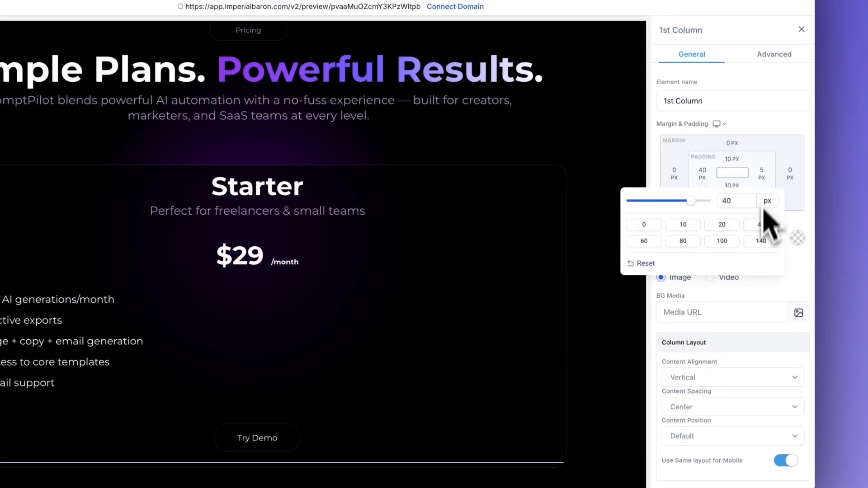
pyautogui.click(763, 175)
pyautogui.click(742, 225)
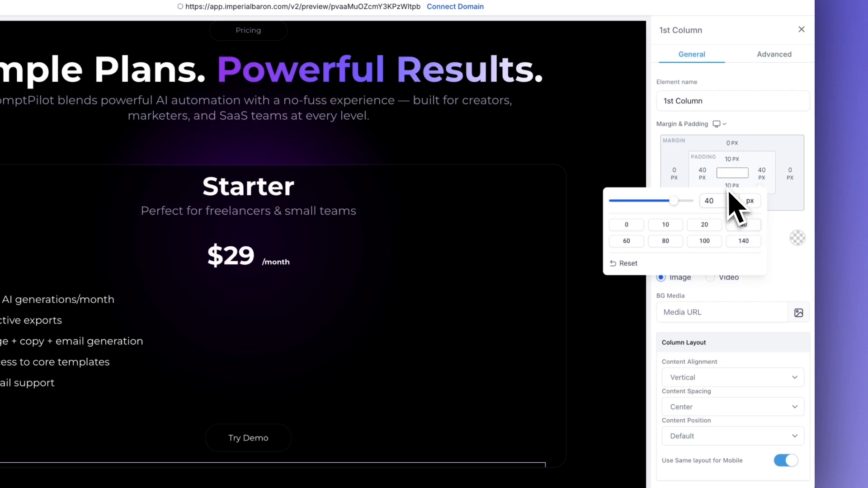
pyautogui.click(732, 185)
pyautogui.click(791, 234)
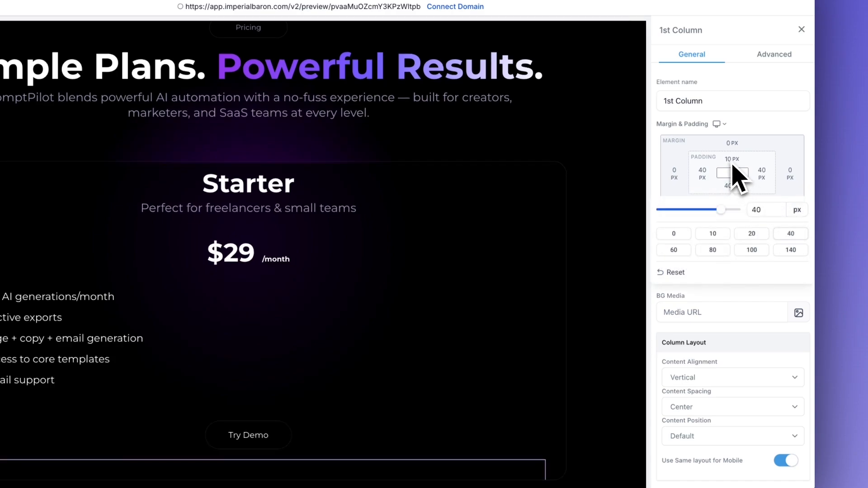
pyautogui.click(732, 159)
pyautogui.click(791, 206)
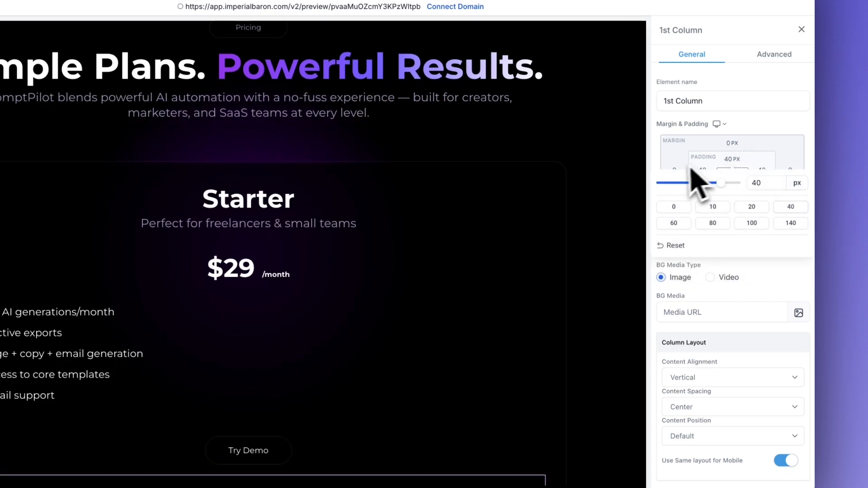
# Set the Starter plan column's left and right margins to 20 px
pyautogui.click(675, 170)
pyautogui.click(626, 240)
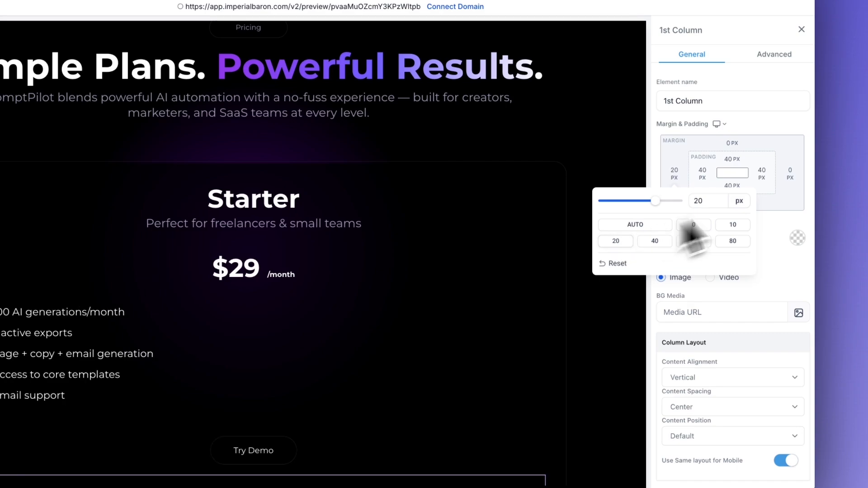
pyautogui.click(792, 179)
pyautogui.click(658, 241)
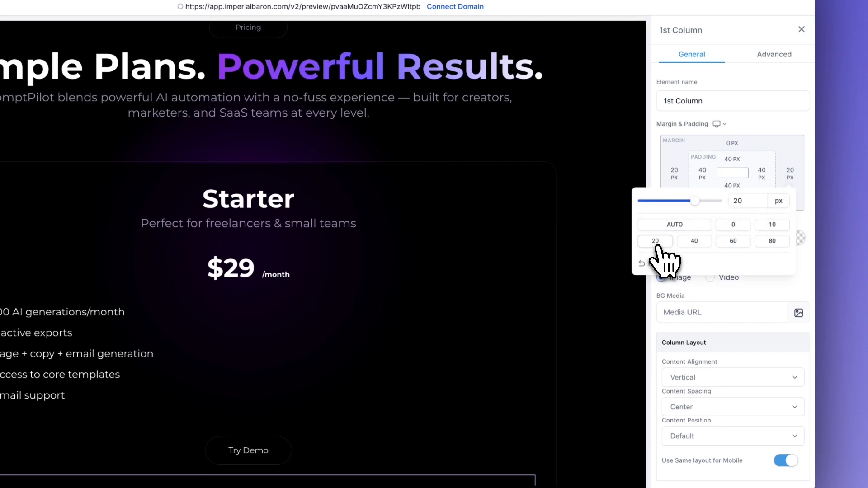
# Duplicate the Starter plan's column twice to make three pricing cards side by side
pyautogui.click(562, 315)
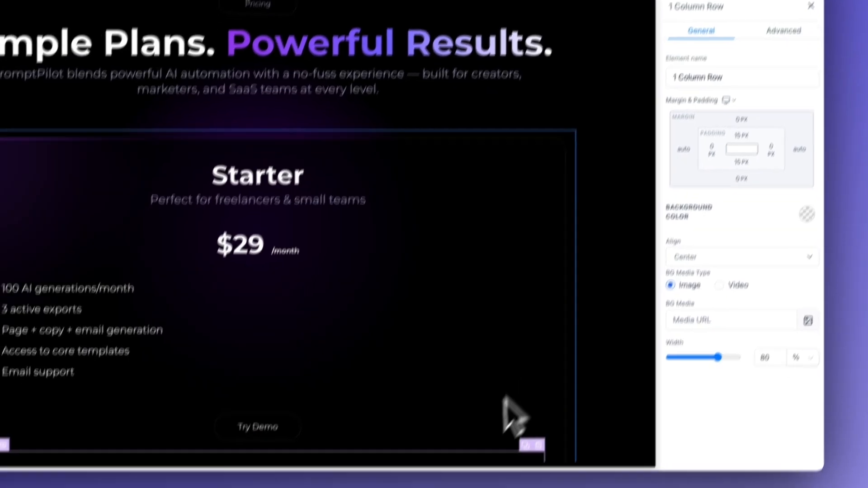
pyautogui.click(458, 480)
pyautogui.scroll(-1, 458, 481)
pyautogui.click(539, 382)
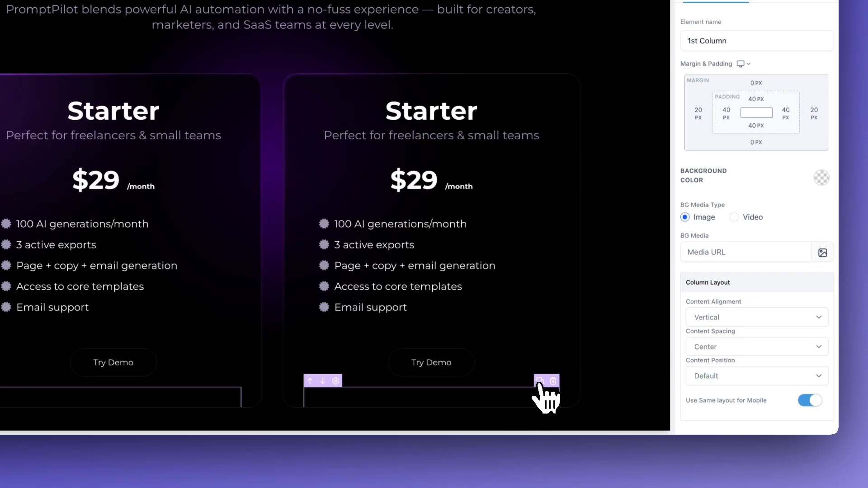
pyautogui.click(540, 382)
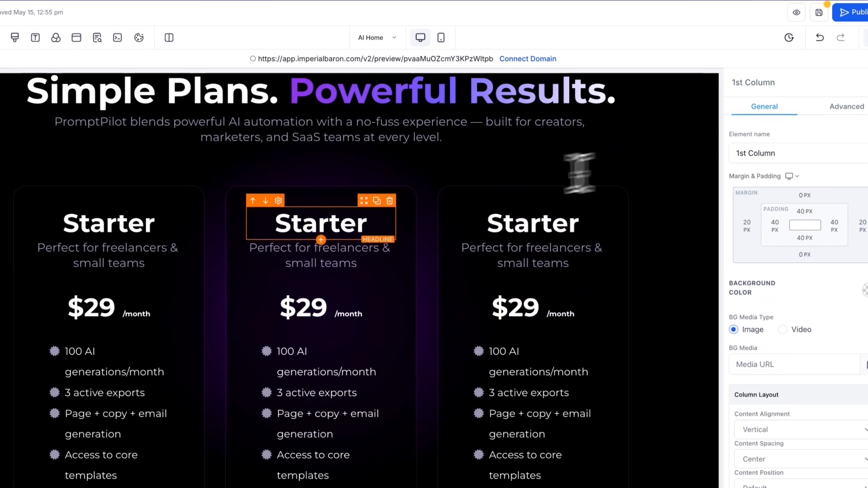
# Rename the second pricing card's headline to "Pro" and the third card's headline to "Agency"
pyautogui.doubleClick(329, 218)
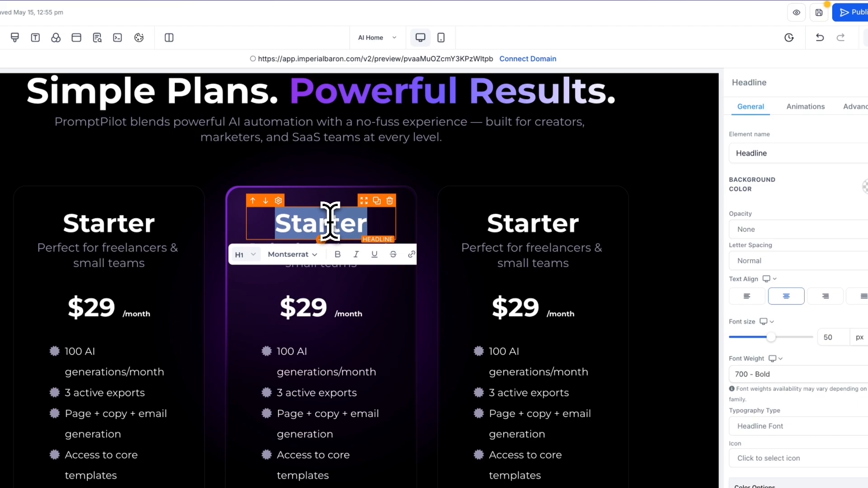
pyautogui.write('Pro')
pyautogui.click(494, 219)
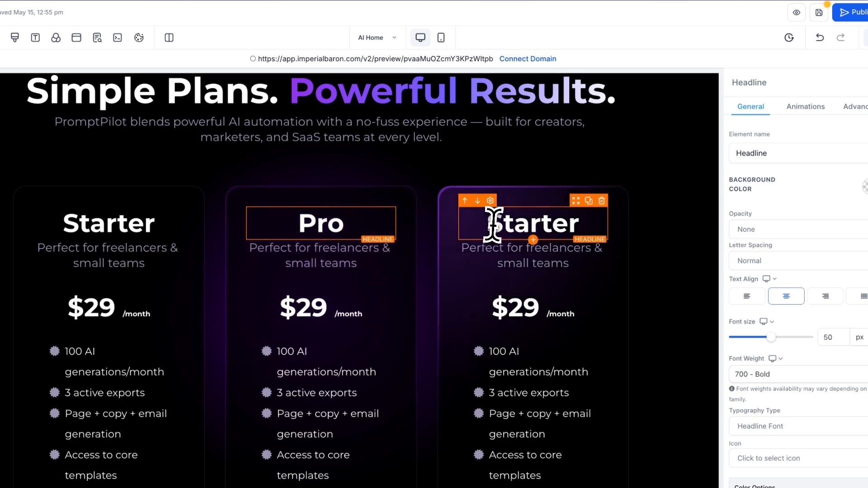
pyautogui.doubleClick(495, 220)
pyautogui.write('Agency')
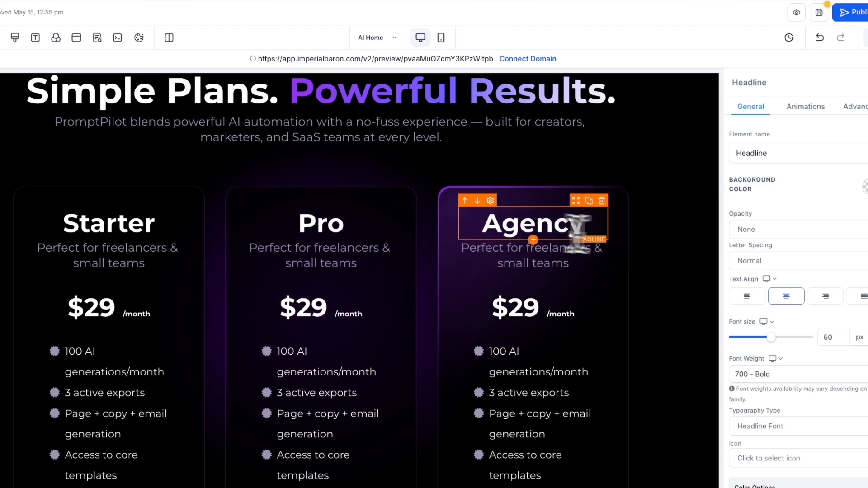
pyautogui.click(656, 258)
# Change the Pro plan's price to $79 and the Agency plan's price to $199
pyautogui.scroll(-2, 597, 253)
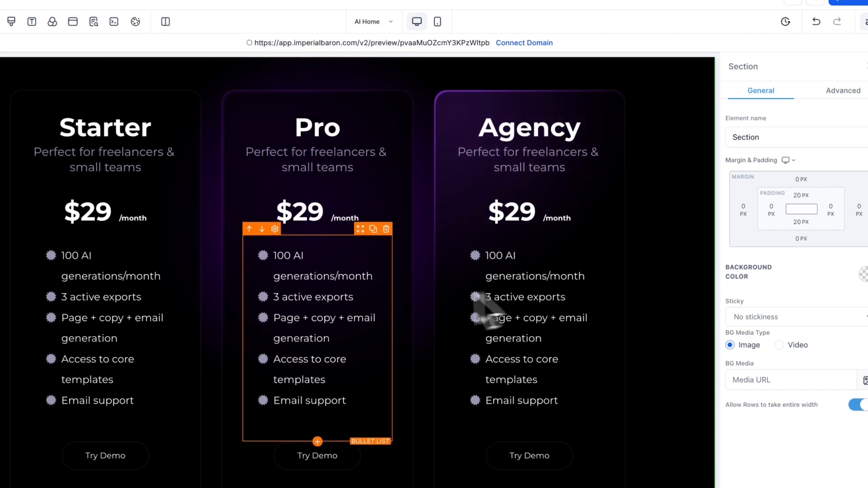
pyautogui.scroll(1, 385, 301)
pyautogui.scroll(-1, 215, 280)
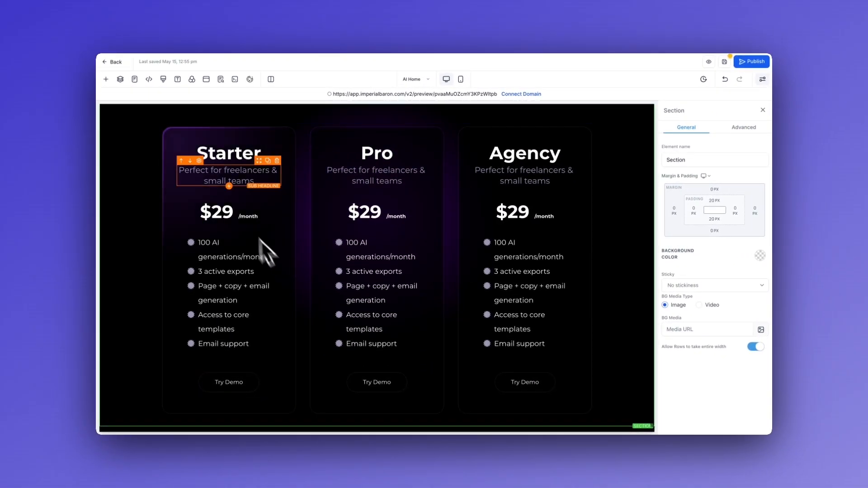
pyautogui.scroll(-1, 622, 222)
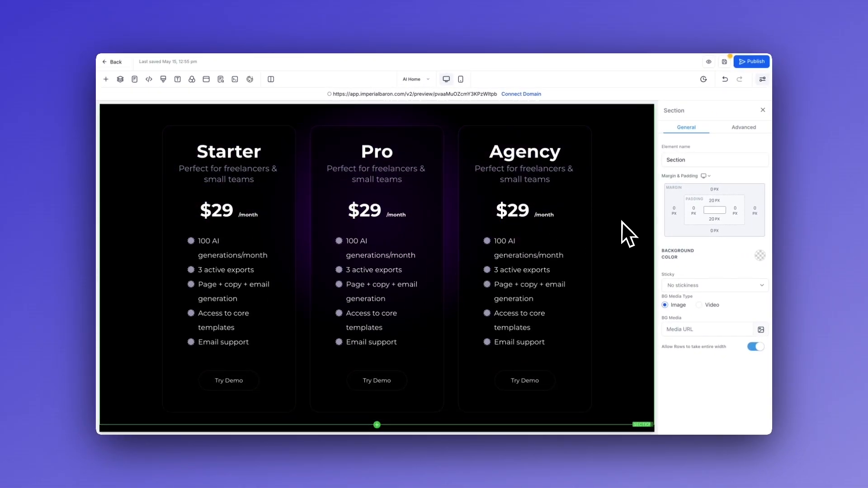
pyautogui.scroll(1, 622, 222)
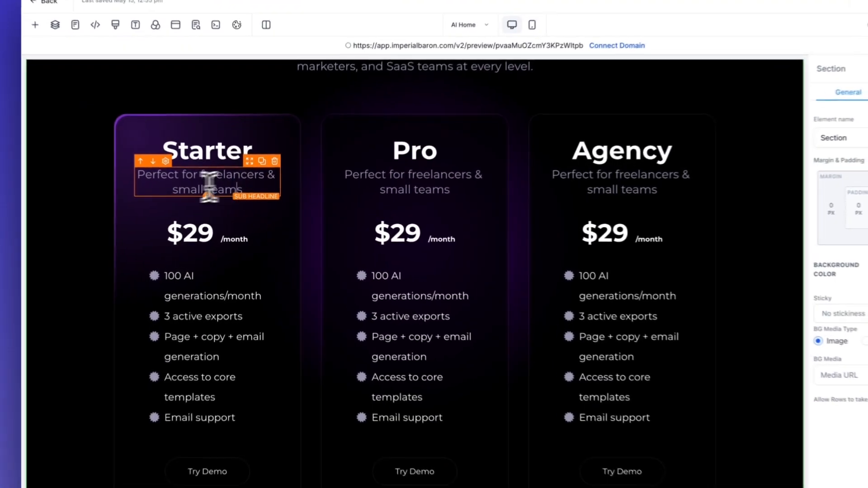
pyautogui.click(209, 185)
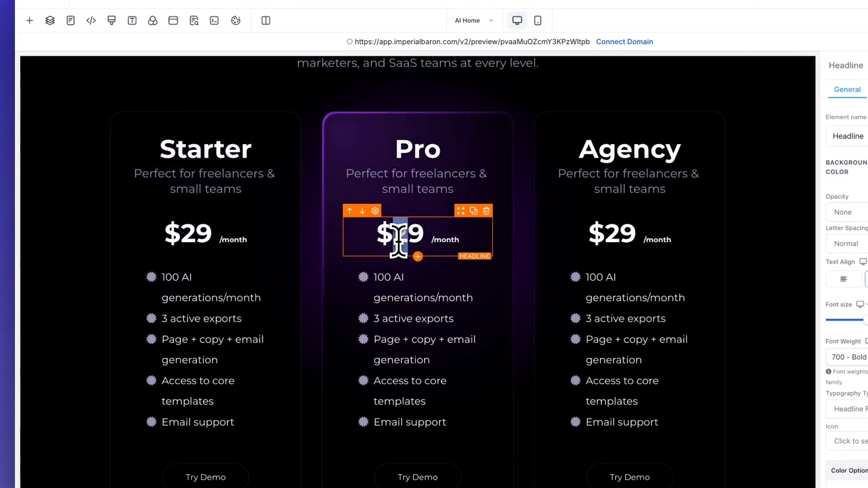
pyautogui.write('7')
pyautogui.moveTo(605, 239); pyautogui.dragTo(610, 239)
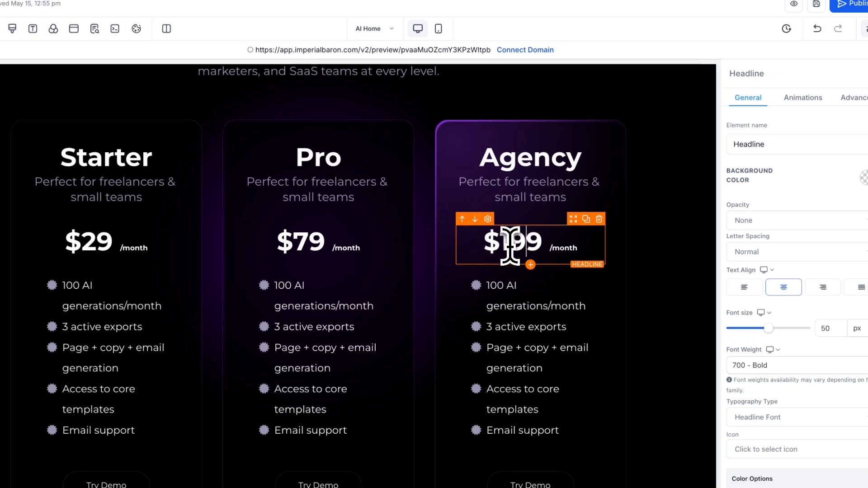
pyautogui.click(632, 254)
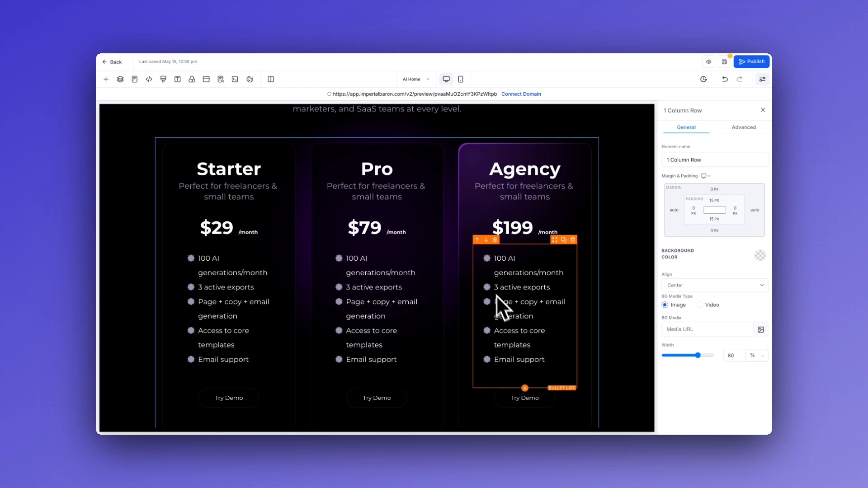
# Set the right, bottom and left border widths of the .border-custom class to 3px in the custom CSS and save it
pyautogui.scroll(-1, 501, 283)
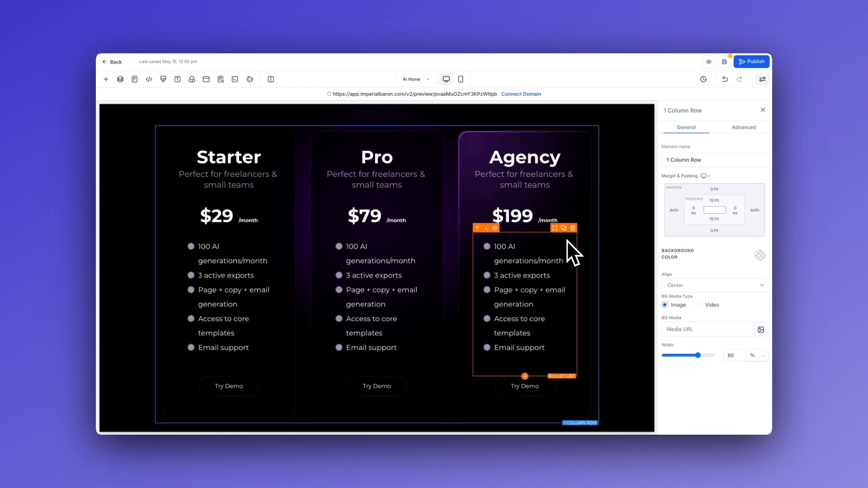
pyautogui.scroll(1, 602, 159)
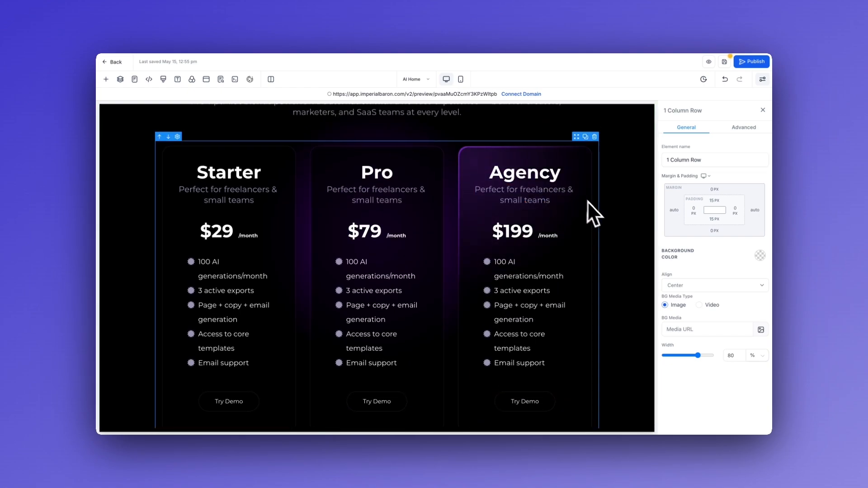
pyautogui.scroll(2, 602, 217)
pyautogui.scroll(-3, 533, 254)
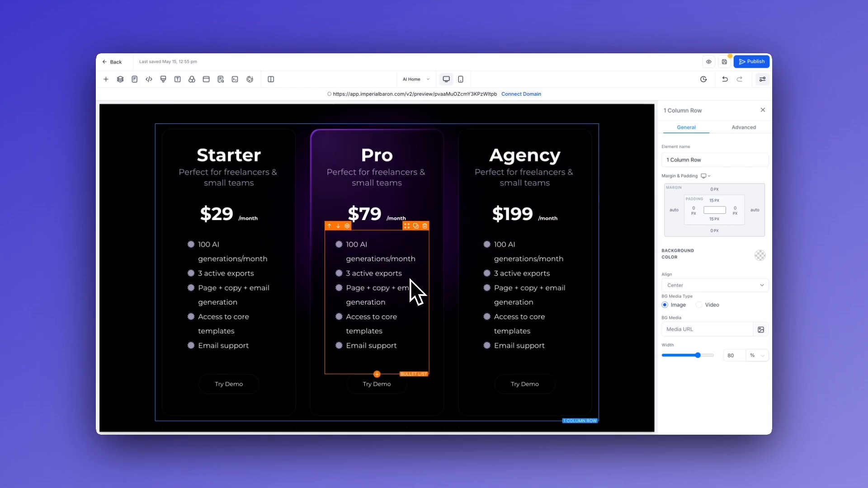
pyautogui.click(474, 269)
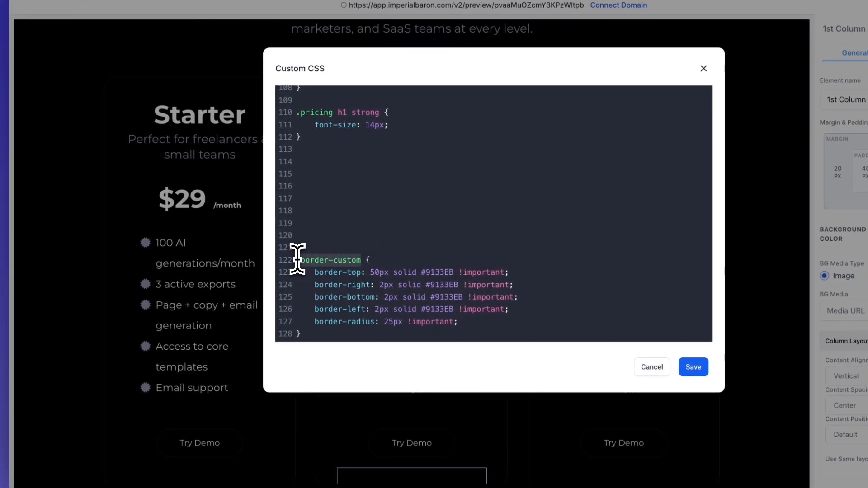
pyautogui.click(431, 252)
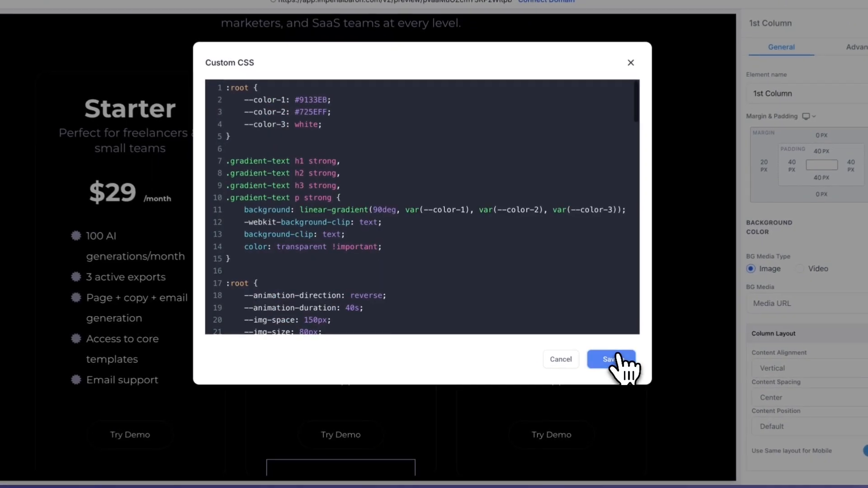
pyautogui.click(573, 347)
# Add the custom class border-custom to the Pro plan's column
pyautogui.scroll(-1, 385, 350)
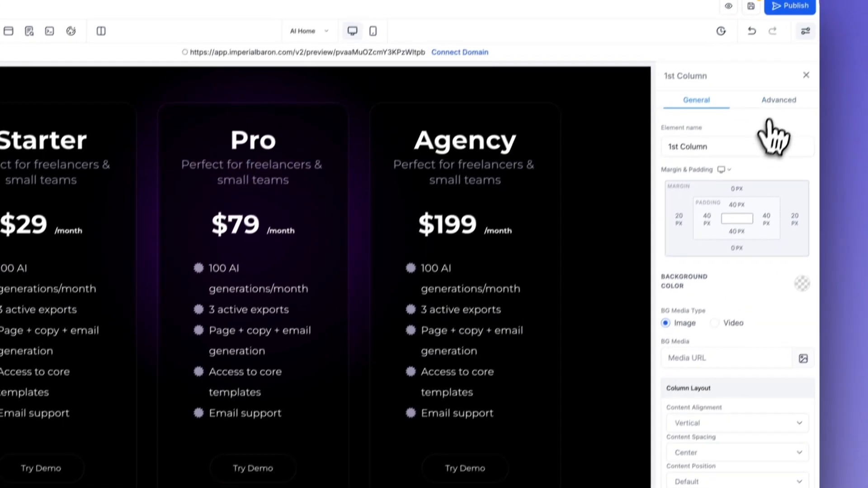
pyautogui.click(773, 103)
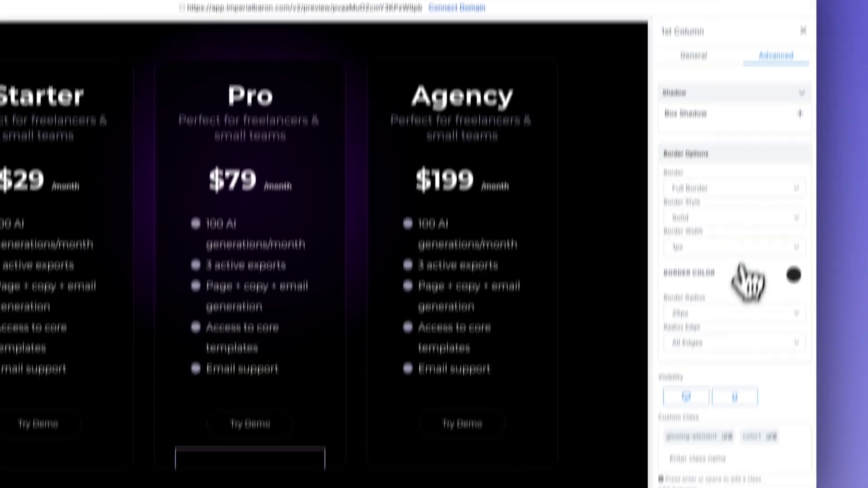
pyautogui.click(696, 374)
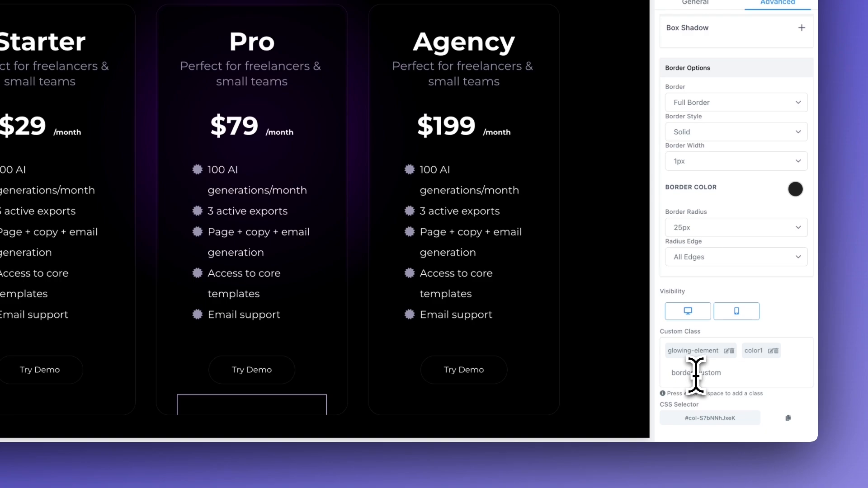
pyautogui.write('border-custom')
pyautogui.press('Return')
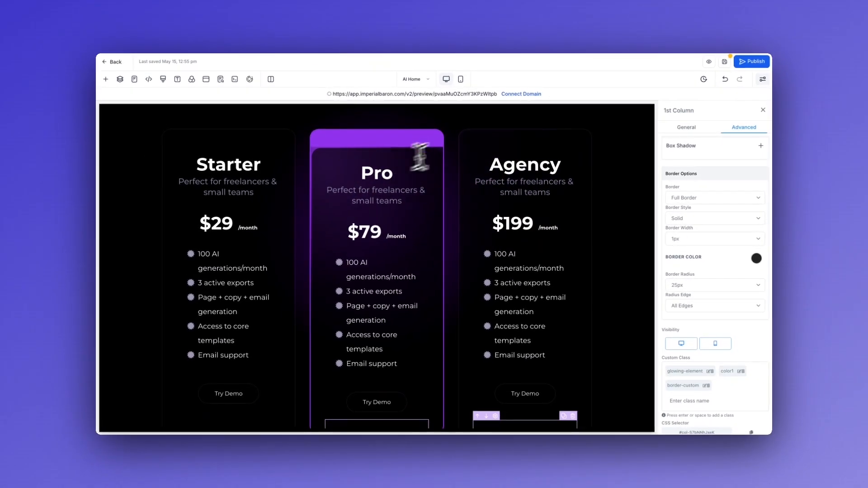
# Give the Pro plan's Try Demo button a white background and near-black text
pyautogui.scroll(-1, 617, 246)
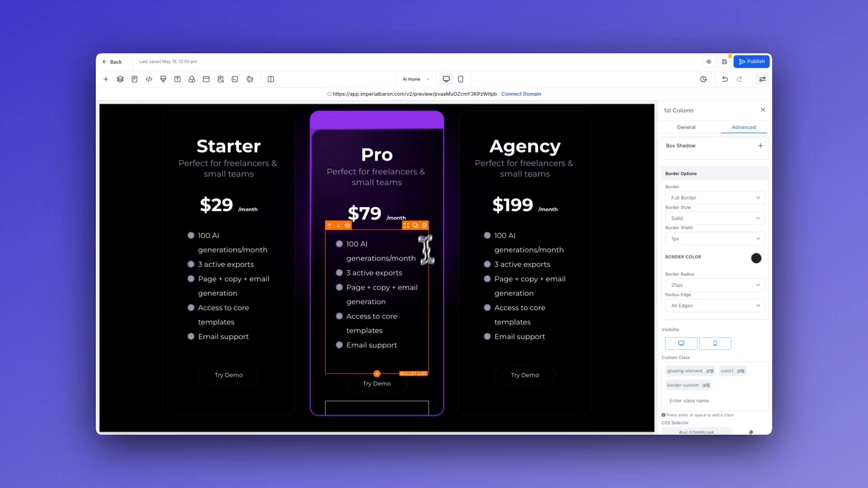
pyautogui.scroll(1, 455, 294)
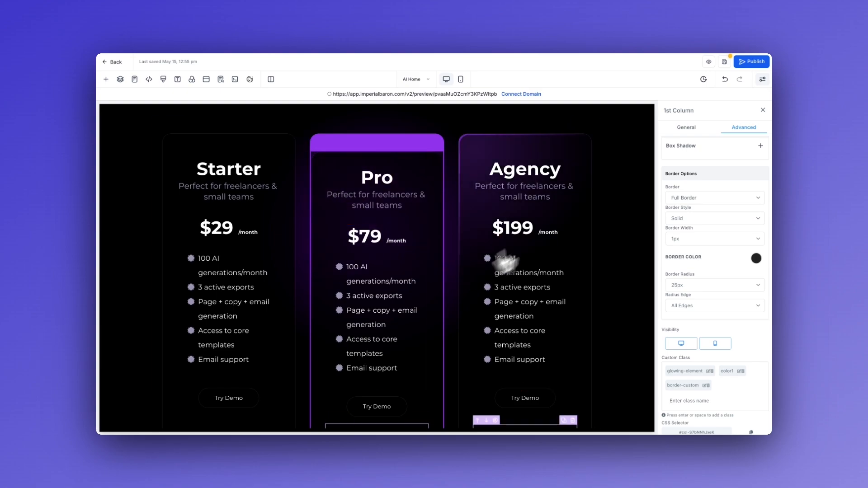
pyautogui.scroll(-1, 552, 250)
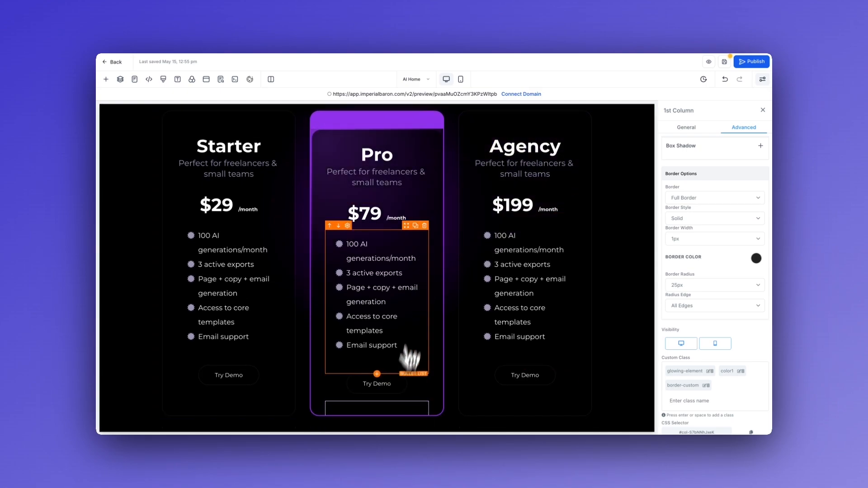
pyautogui.scroll(2, 414, 287)
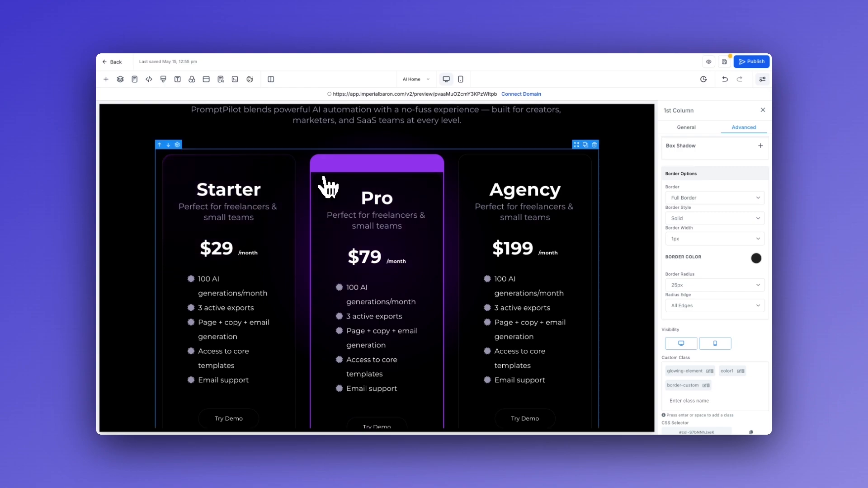
pyautogui.scroll(-2, 305, 290)
pyautogui.click(389, 383)
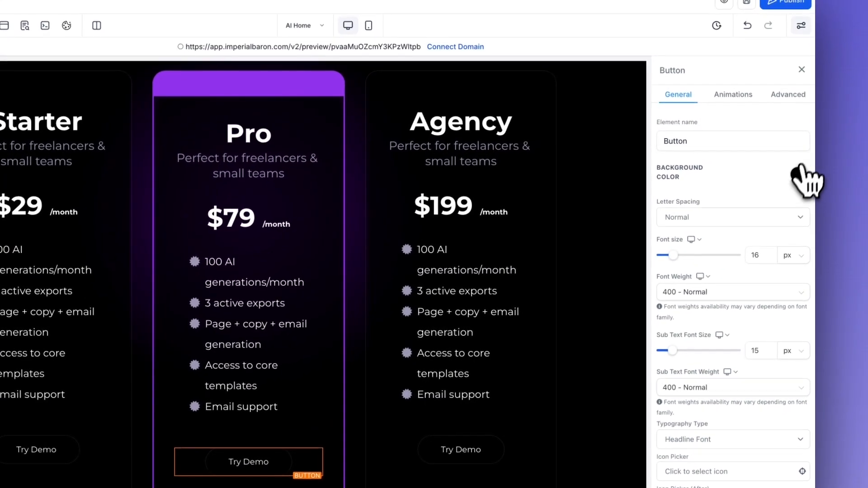
pyautogui.click(822, 144)
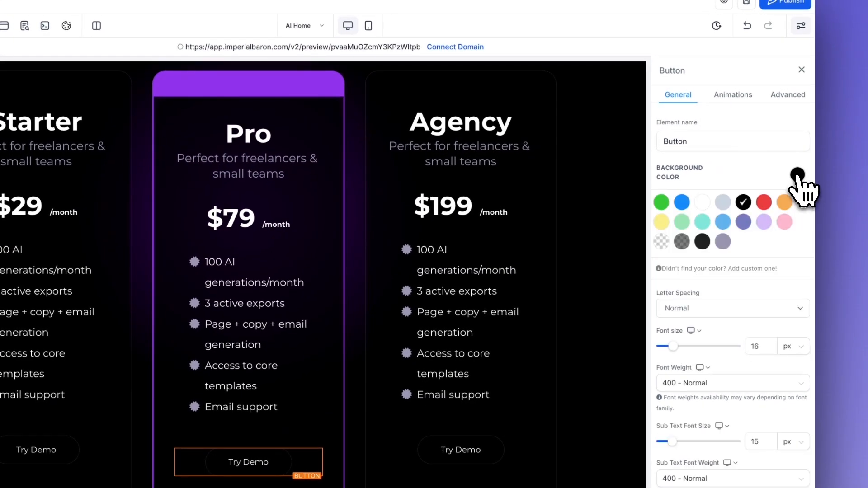
pyautogui.click(703, 203)
pyautogui.scroll(-10, 667, 323)
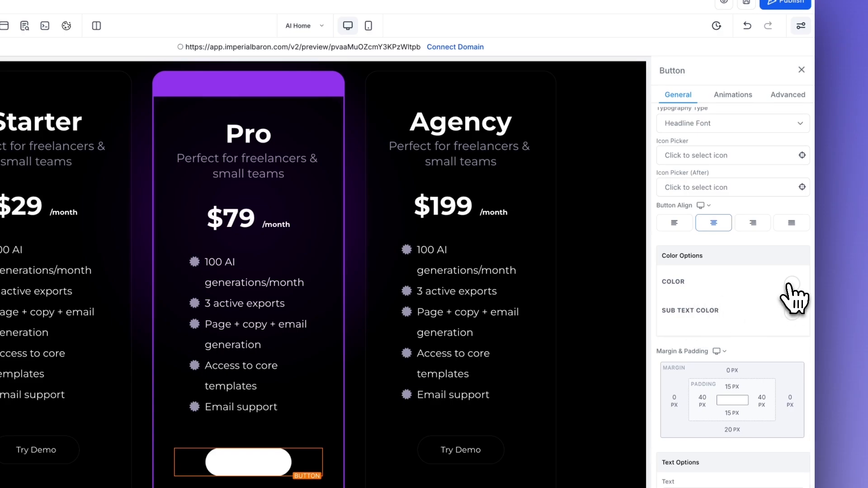
pyautogui.click(792, 283)
pyautogui.click(708, 347)
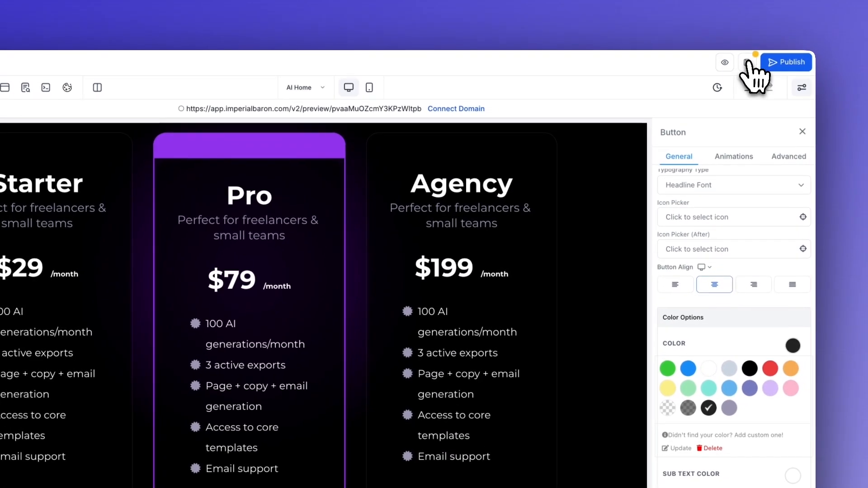
# Save the page and review the pricing section in the page preview
pyautogui.click(747, 62)
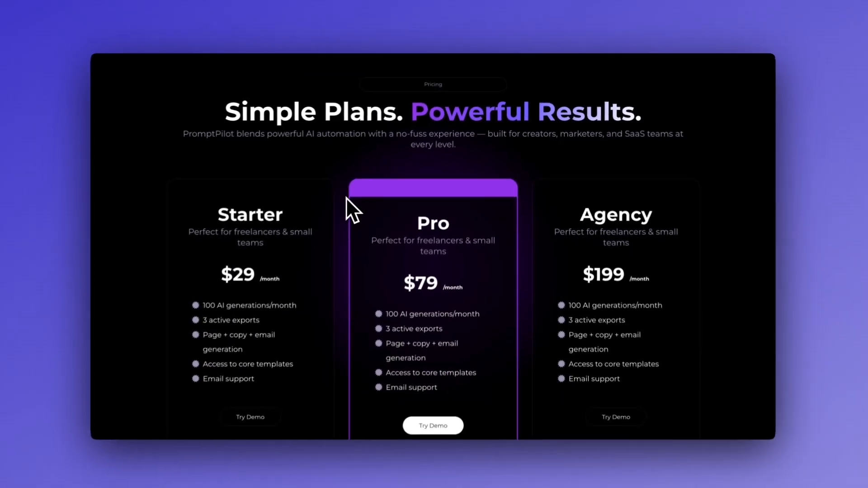
pyautogui.scroll(-1, 341, 171)
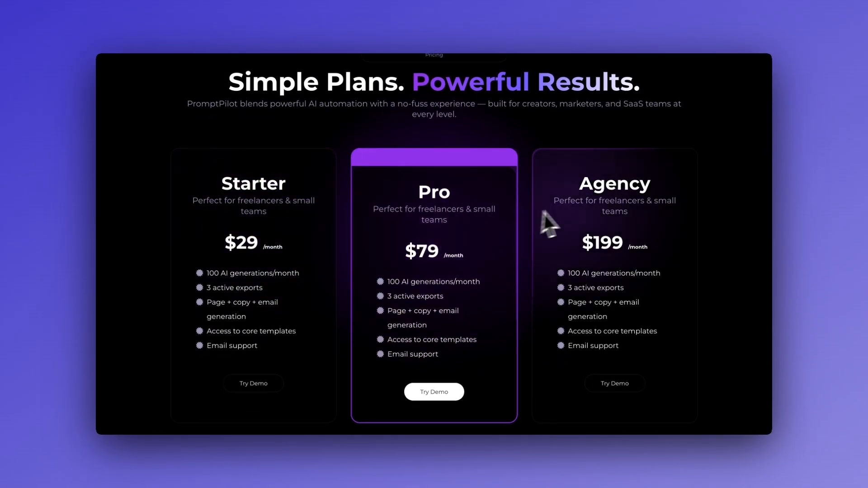
pyautogui.scroll(3, 568, 131)
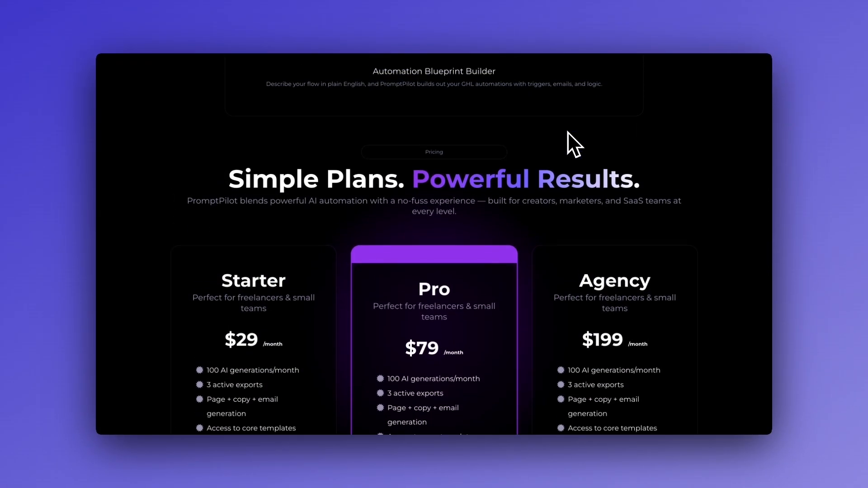
pyautogui.scroll(-3, 568, 132)
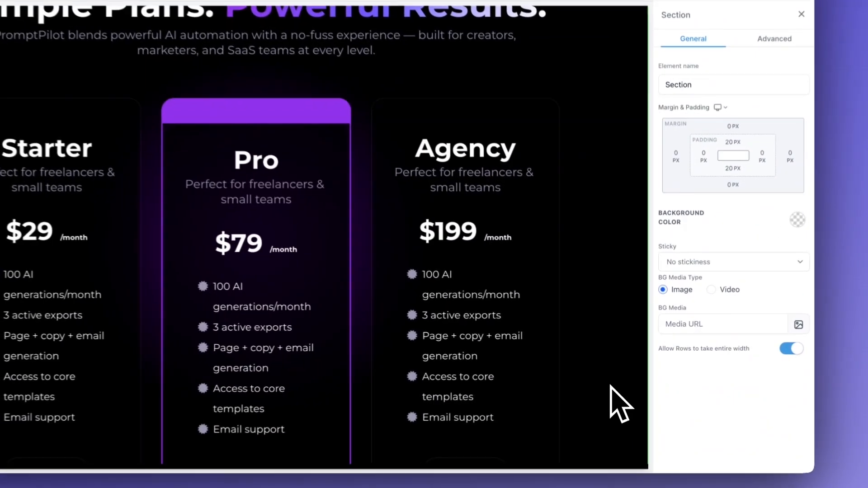
# Duplicate the whole pricing section and delete the pricing cards row from the copy
pyautogui.scroll(5, 610, 390)
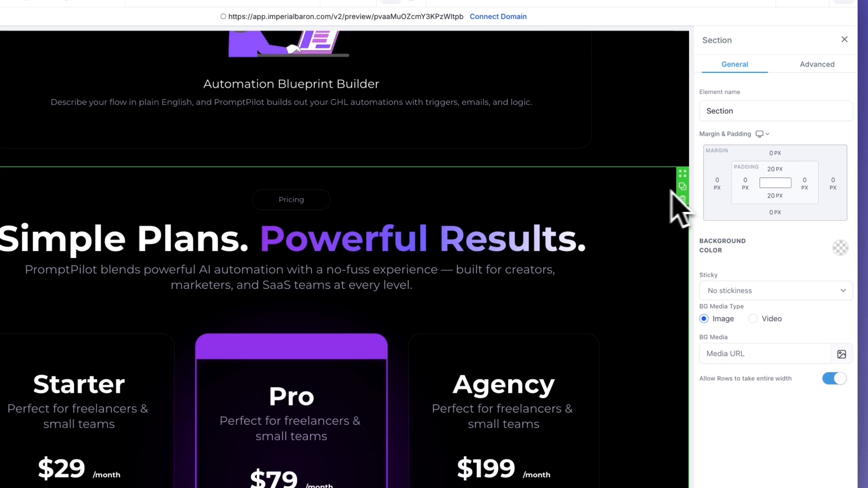
pyautogui.scroll(-10, 566, 323)
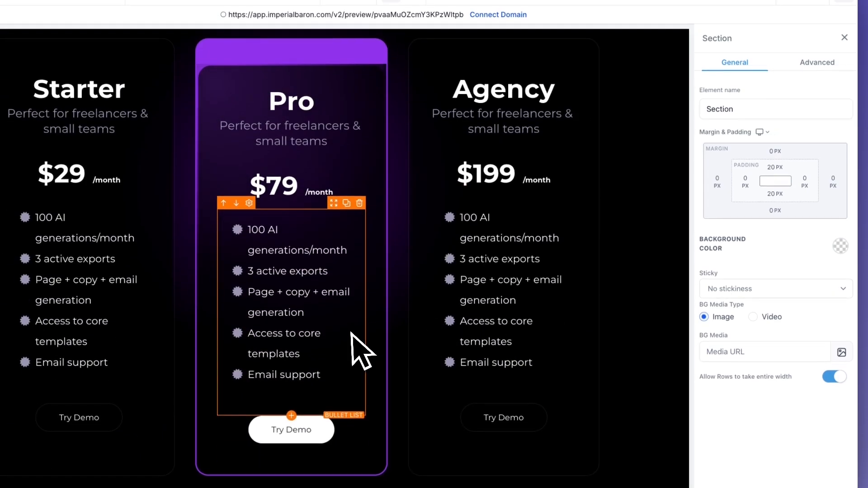
pyautogui.scroll(-8, 351, 351)
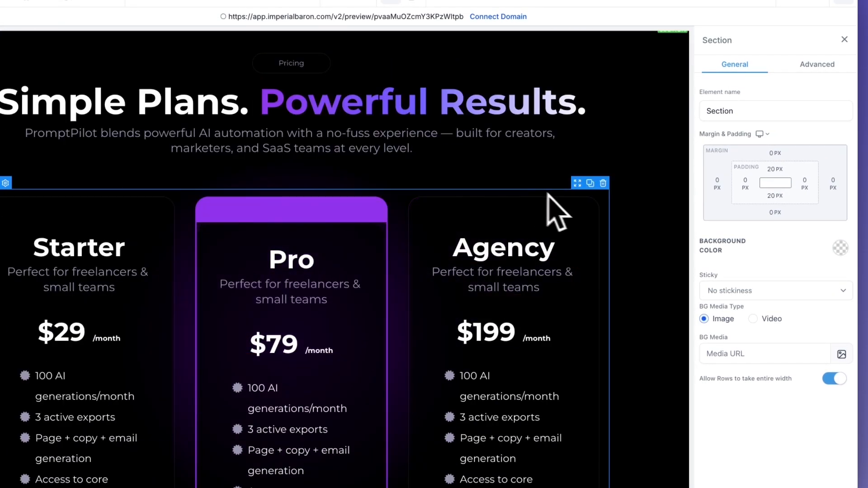
pyautogui.click(603, 184)
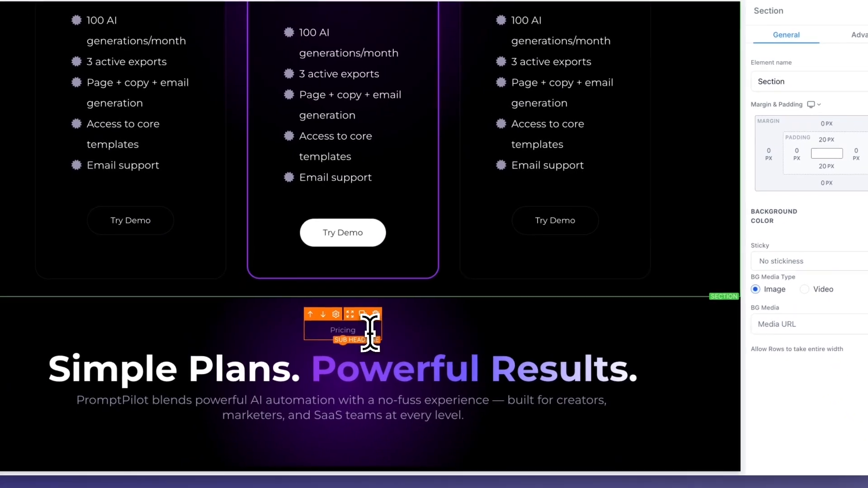
# Change the copied section's label, headline and description to "FAQ", "Frequently asked questions" and "Haven't found what you're looking for? Contact us."
pyautogui.moveTo(317, 364); pyautogui.dragTo(253, 363)
pyautogui.write('FAQ')
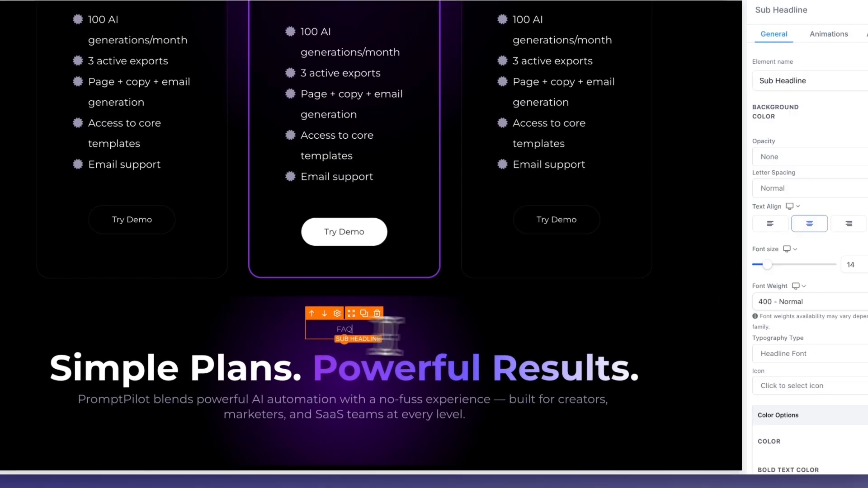
pyautogui.click(432, 348)
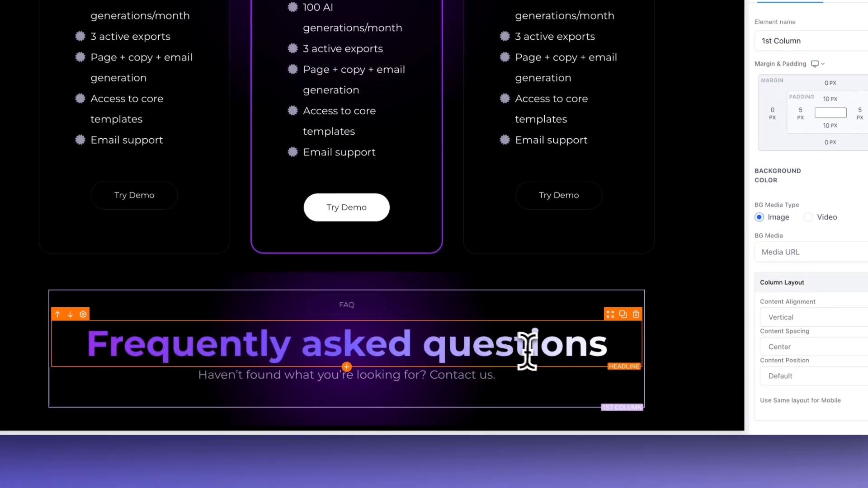
# Remove bold from the FAQ headline and make only the word "questions" bold so it alone carries the gradient
pyautogui.click(528, 351)
pyautogui.press('super+a')
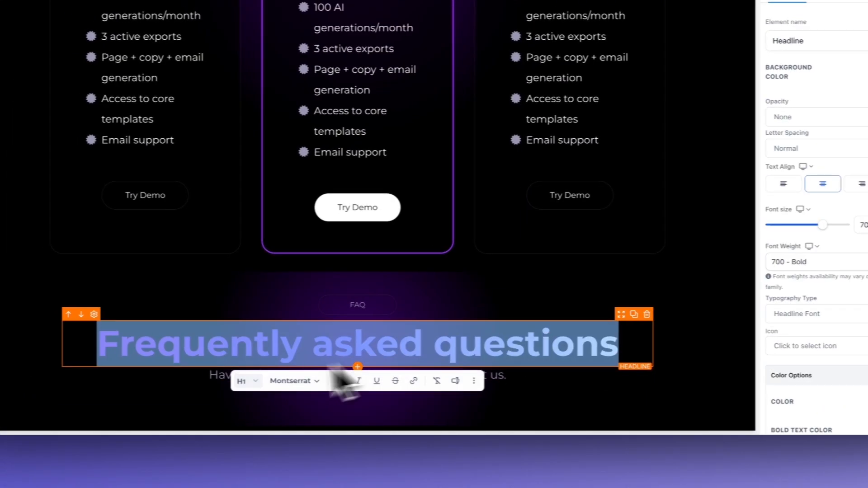
pyautogui.click(329, 381)
pyautogui.click(468, 304)
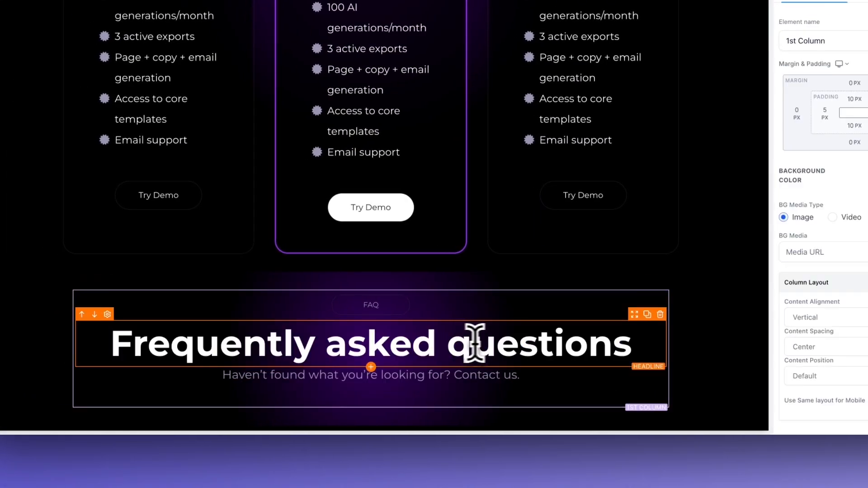
pyautogui.moveTo(451, 348); pyautogui.dragTo(631, 349)
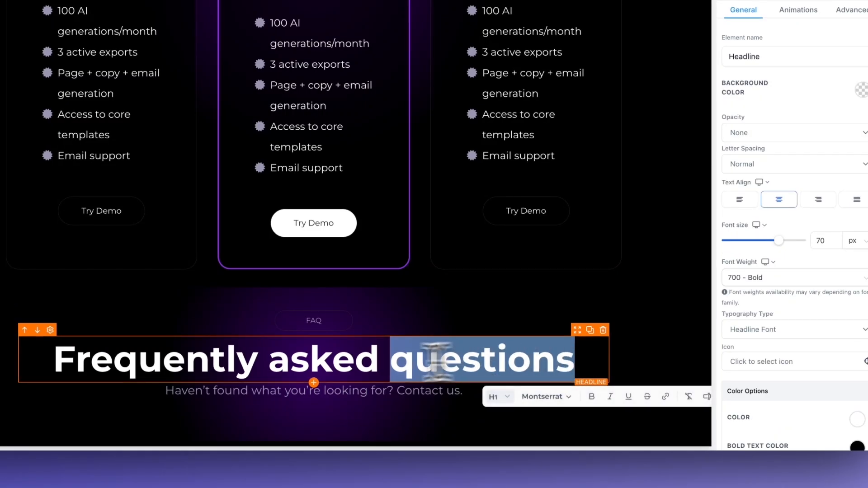
pyautogui.click(594, 405)
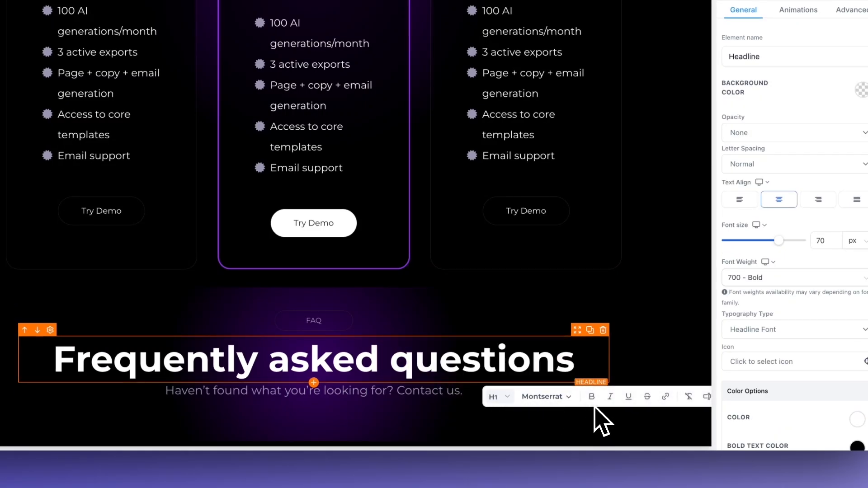
pyautogui.click(635, 346)
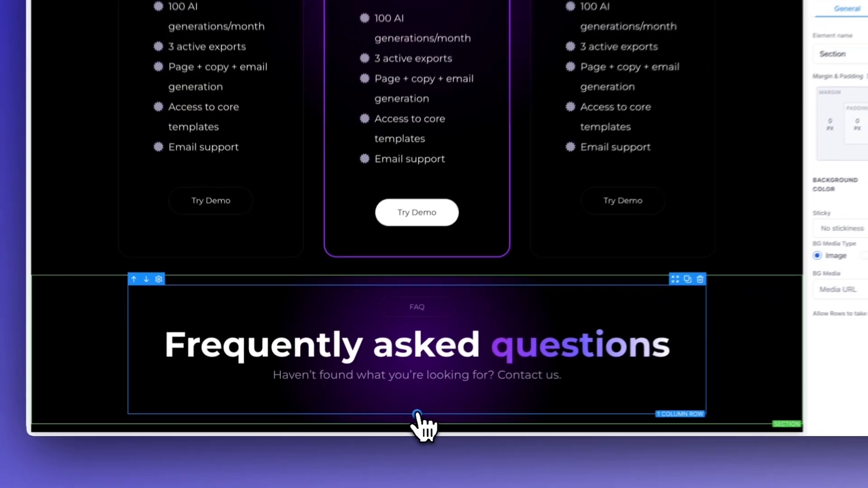
# Add a one-column row below the FAQ heading and set its width to 80%
pyautogui.click(378, 415)
pyautogui.moveTo(193, 124); pyautogui.dragTo(443, 487)
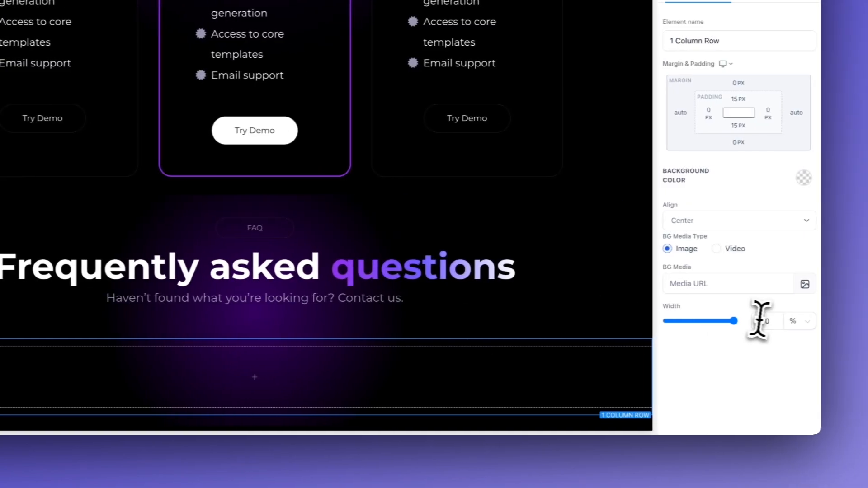
pyautogui.moveTo(839, 321); pyautogui.dragTo(805, 322)
pyautogui.write('80')
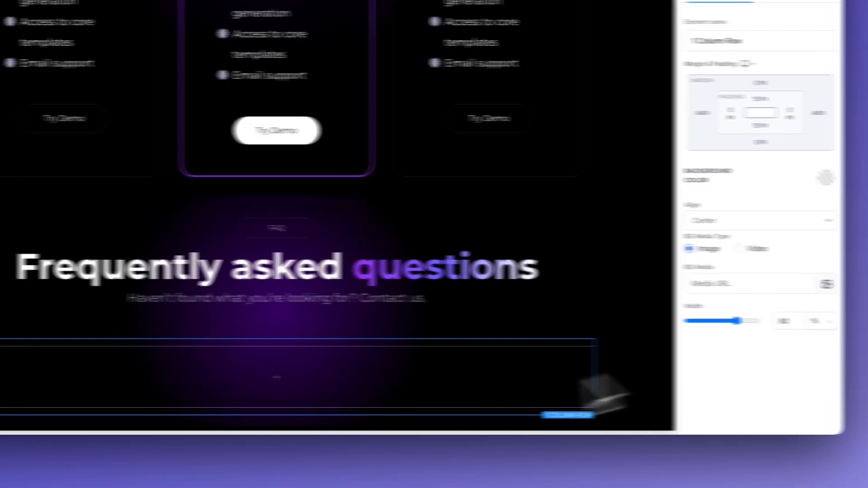
# Add an FAQ element to the empty row under the FAQ heading and set its type to Separated
pyautogui.click(249, 377)
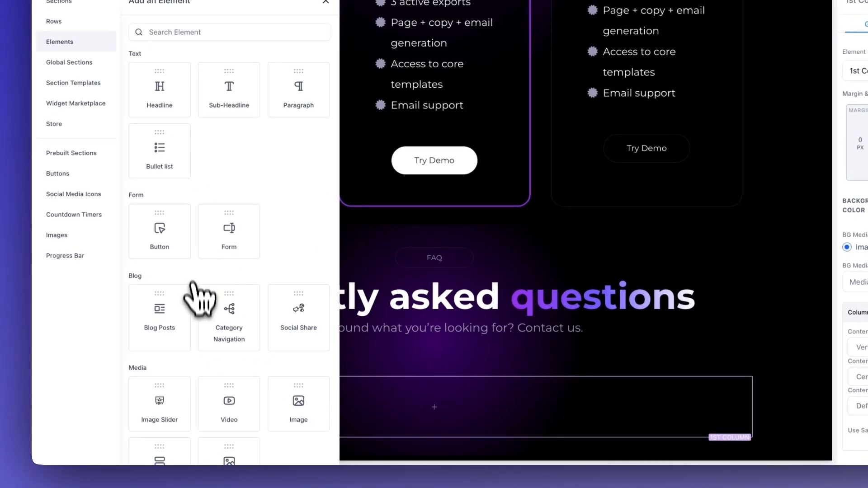
pyautogui.scroll(-5, 145, 226)
pyautogui.moveTo(160, 342); pyautogui.dragTo(434, 407)
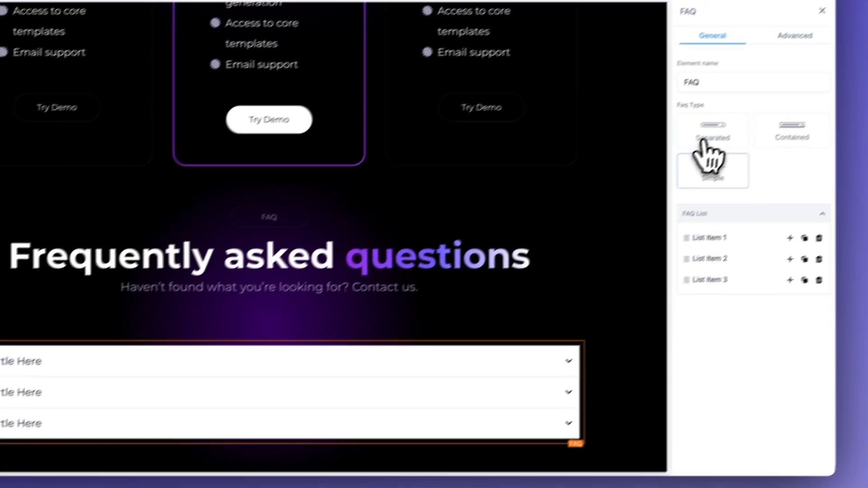
pyautogui.click(707, 135)
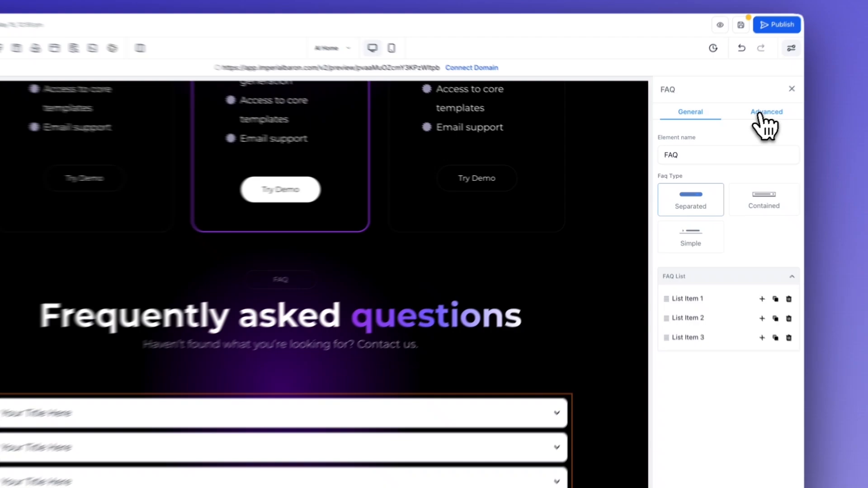
# Set the FAQ element's open title text color to the muted indigo swatch
pyautogui.click(735, 130)
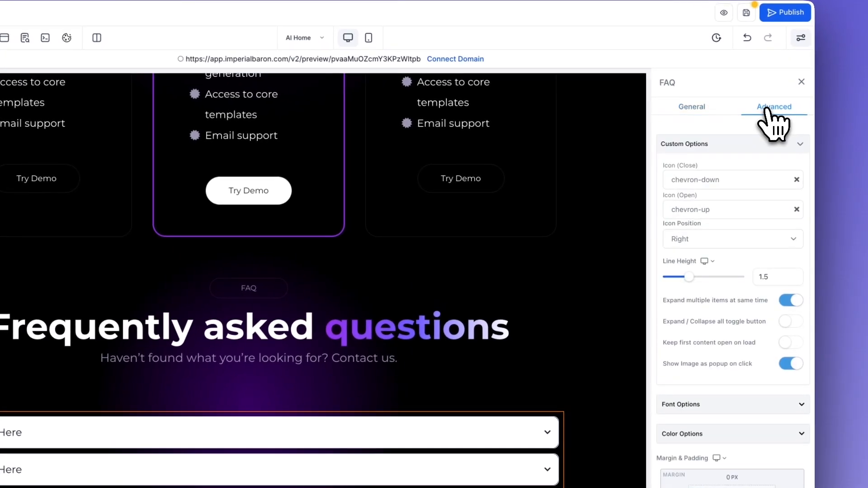
pyautogui.scroll(-2, 724, 271)
pyautogui.scroll(-3, 701, 312)
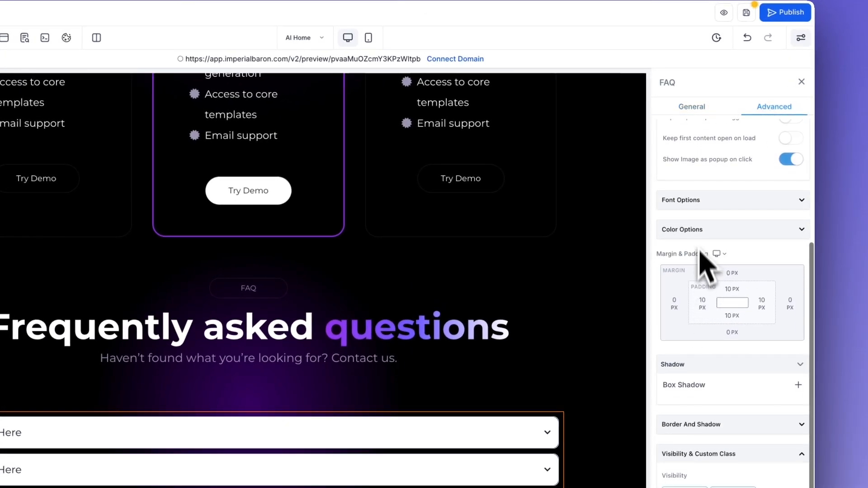
pyautogui.click(701, 231)
pyautogui.scroll(-1, 723, 254)
pyautogui.click(796, 222)
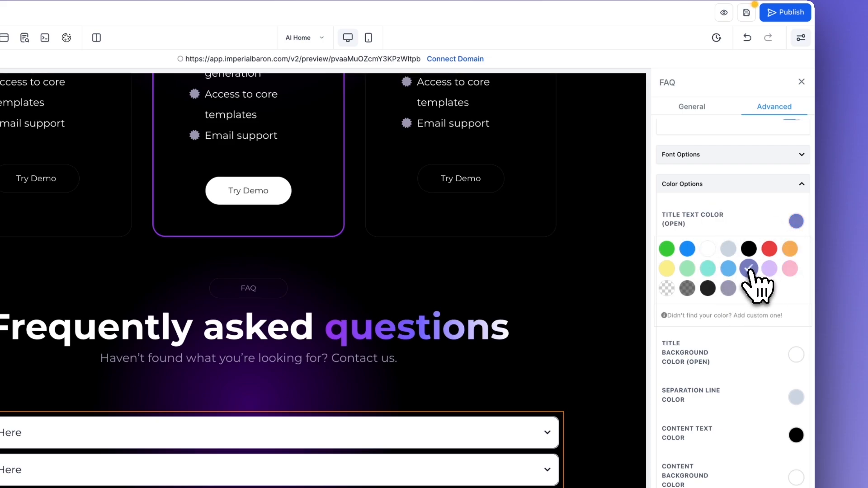
# Make the FAQ's open title background color and separation line color transparent
pyautogui.scroll(-1, 758, 306)
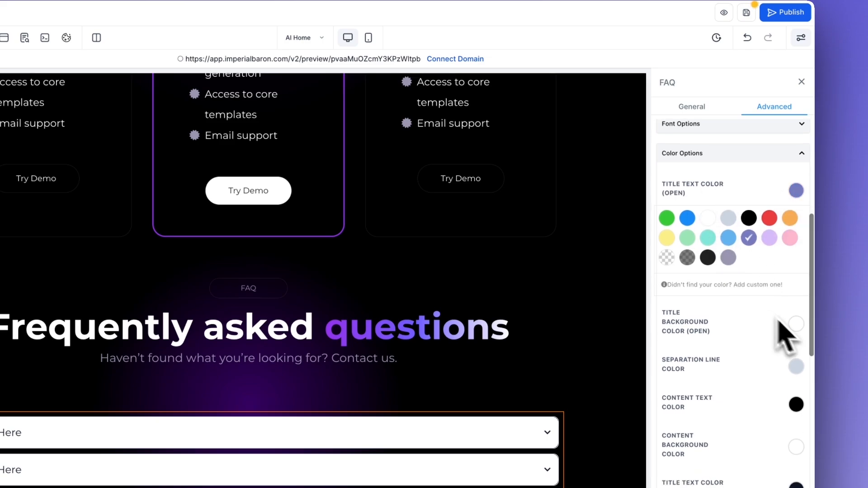
pyautogui.click(796, 324)
pyautogui.click(667, 394)
pyautogui.scroll(-3, 755, 282)
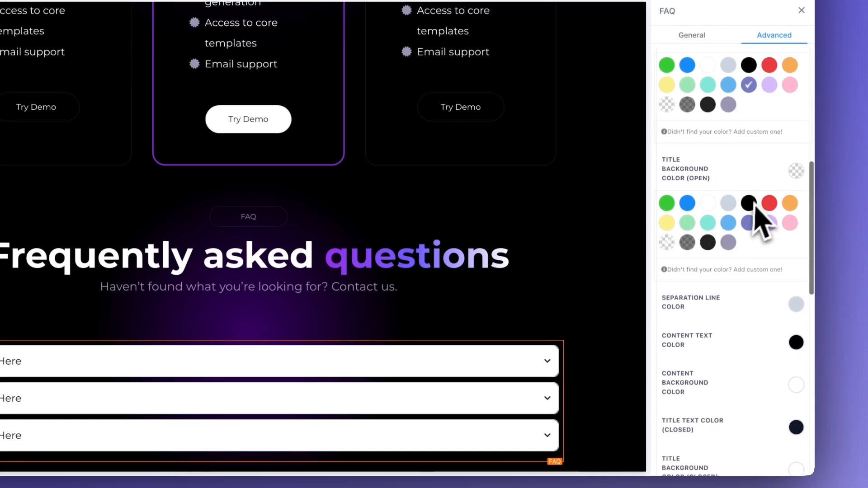
pyautogui.scroll(-3, 769, 226)
pyautogui.click(802, 224)
pyautogui.click(667, 288)
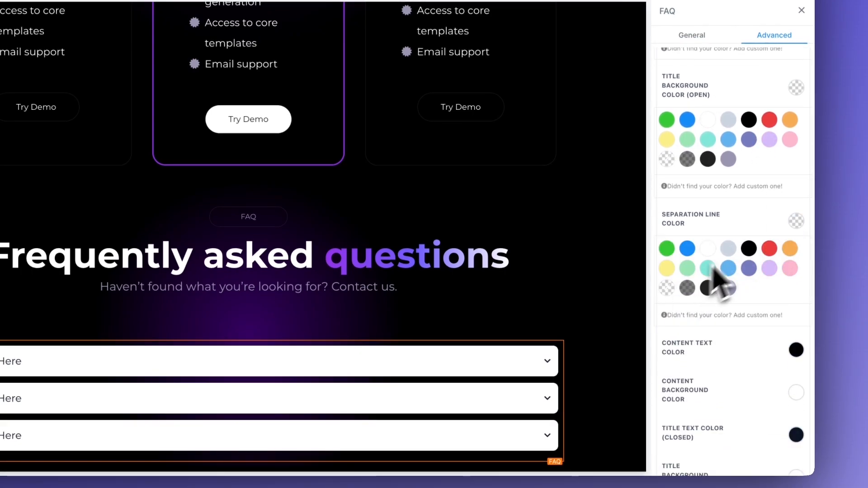
# Set the FAQ content text color to white and the content background color to transparent
pyautogui.scroll(-4, 713, 277)
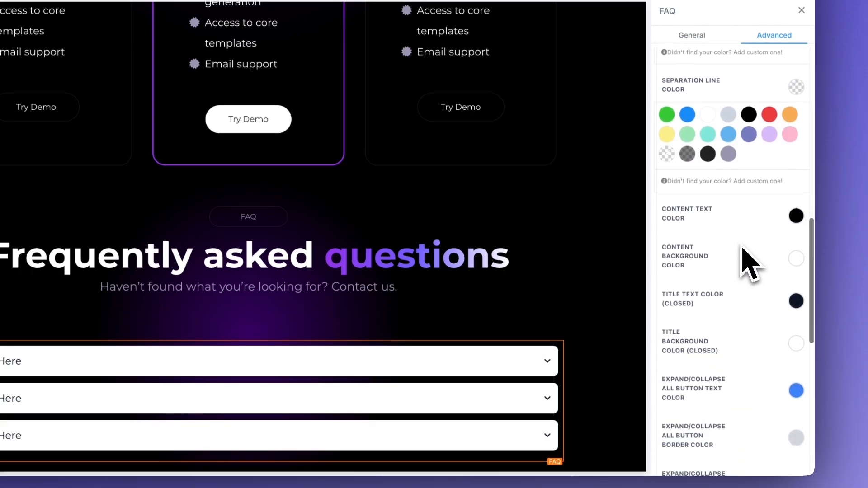
pyautogui.click(797, 217)
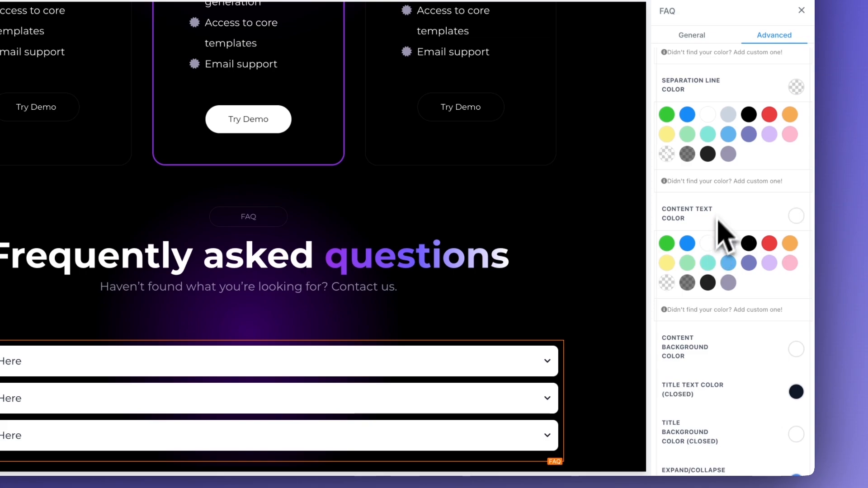
pyautogui.scroll(-3, 722, 235)
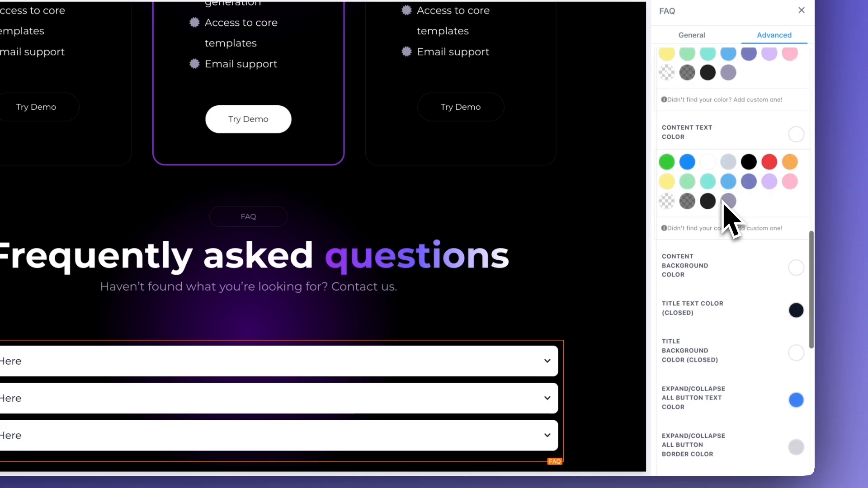
pyautogui.click(797, 268)
# Set the FAQ's closed title text color to white and the closed title background color to transparent
pyautogui.scroll(-5, 717, 291)
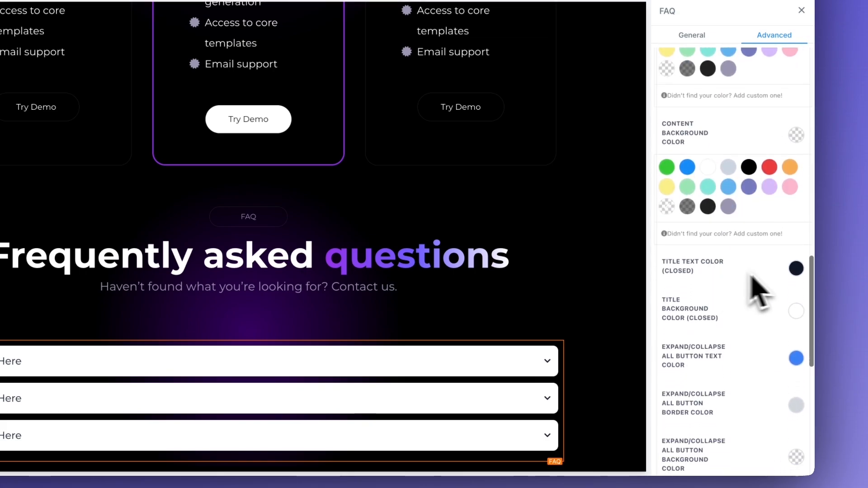
pyautogui.click(797, 269)
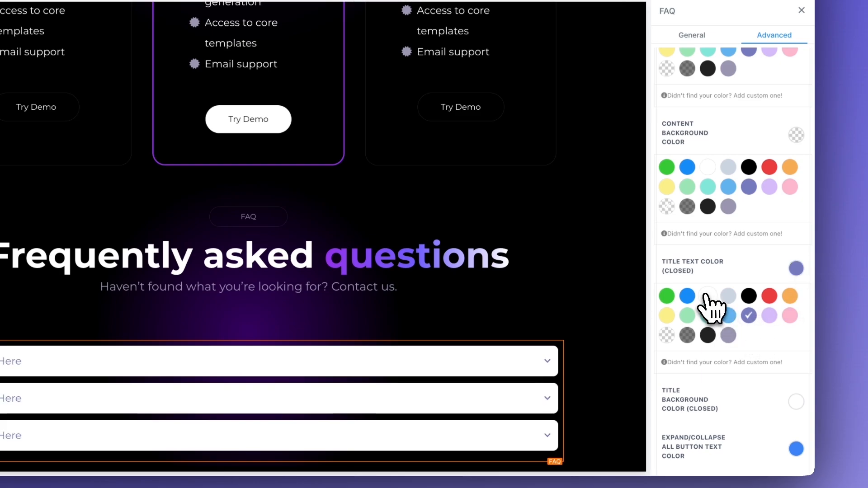
pyautogui.scroll(-3, 733, 271)
pyautogui.scroll(-5, 750, 298)
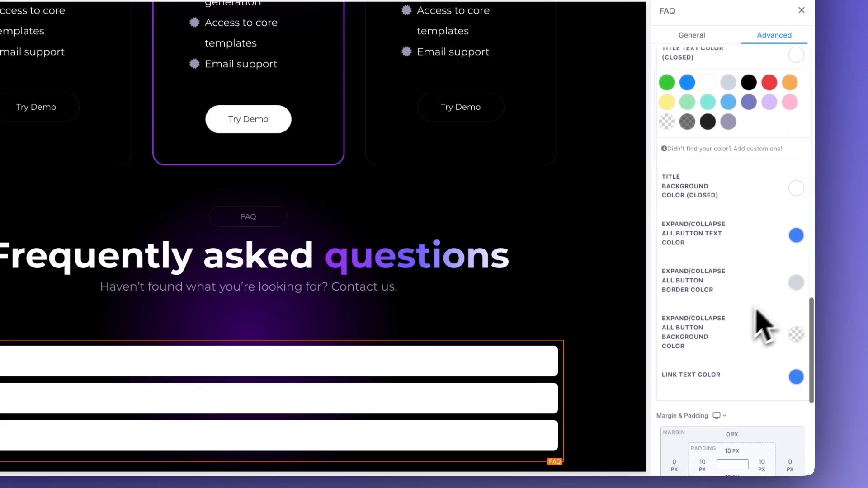
pyautogui.click(796, 189)
pyautogui.click(666, 260)
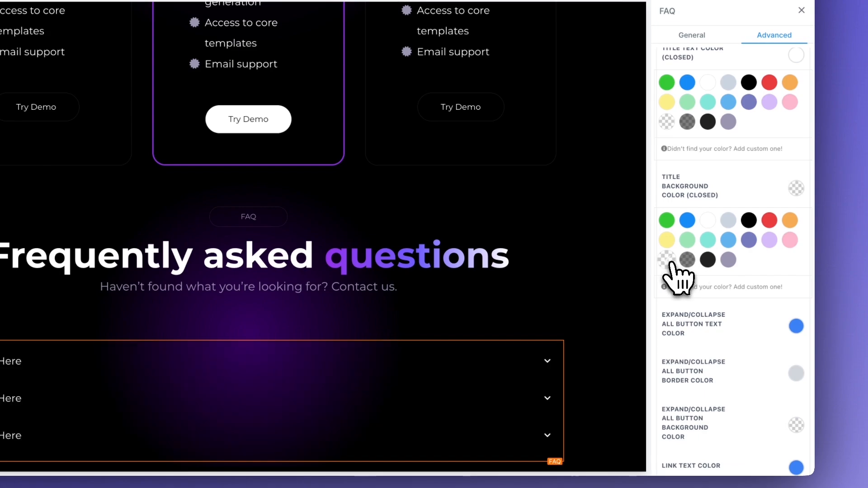
# Set the expand/collapse all button's text color to muted indigo and its border color to grayish purple
pyautogui.scroll(-1, 750, 233)
pyautogui.scroll(-1, 746, 230)
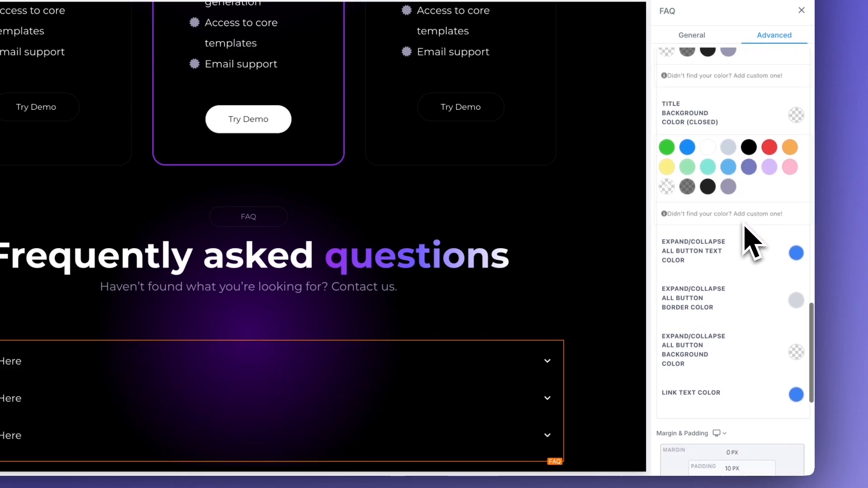
pyautogui.click(796, 253)
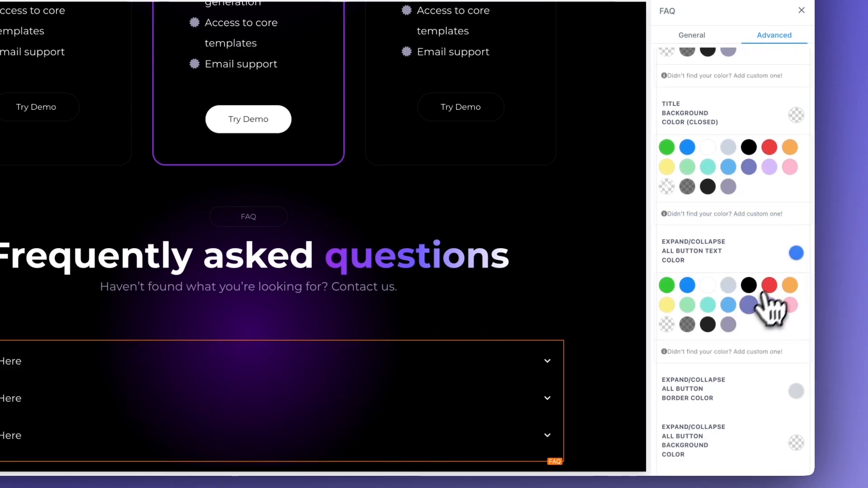
pyautogui.scroll(-3, 748, 272)
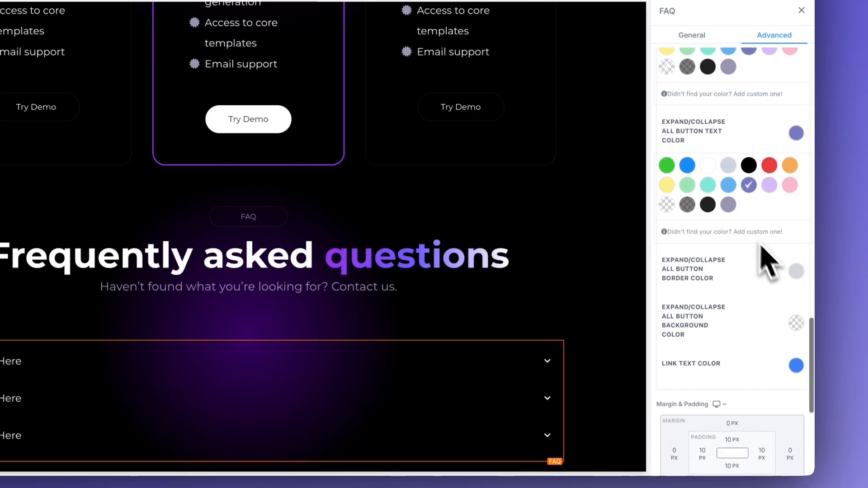
pyautogui.click(796, 273)
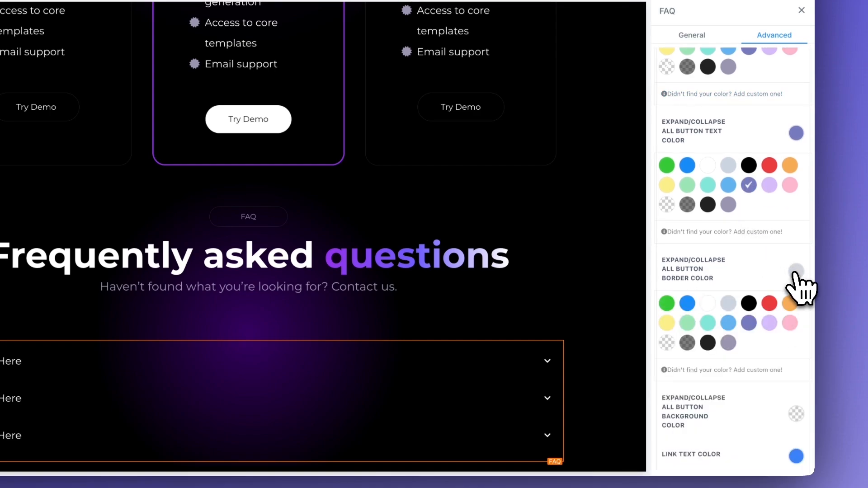
pyautogui.click(729, 343)
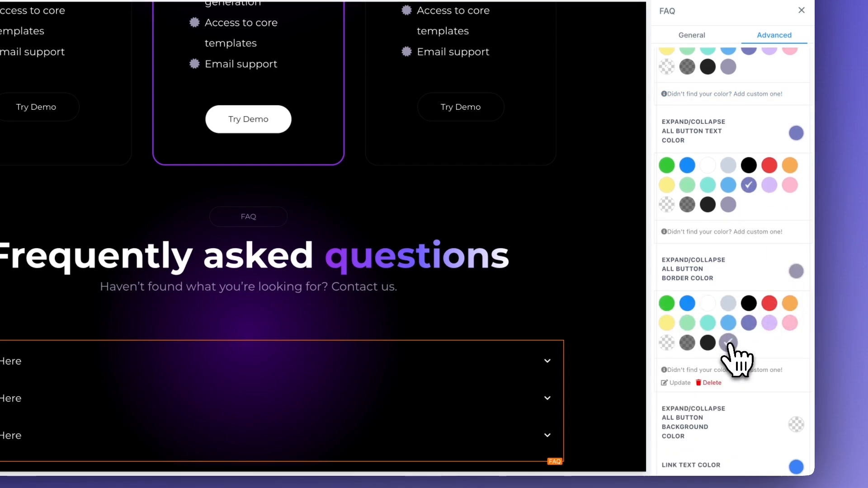
pyautogui.scroll(-3, 751, 308)
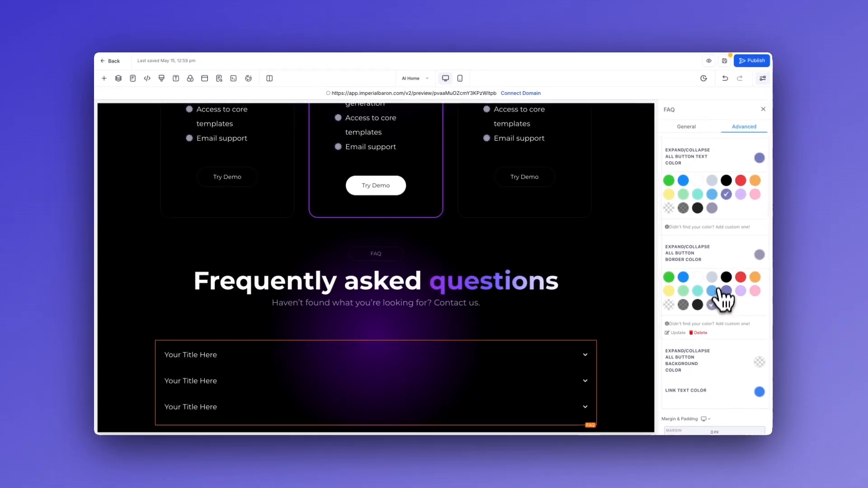
pyautogui.scroll(-1, 710, 249)
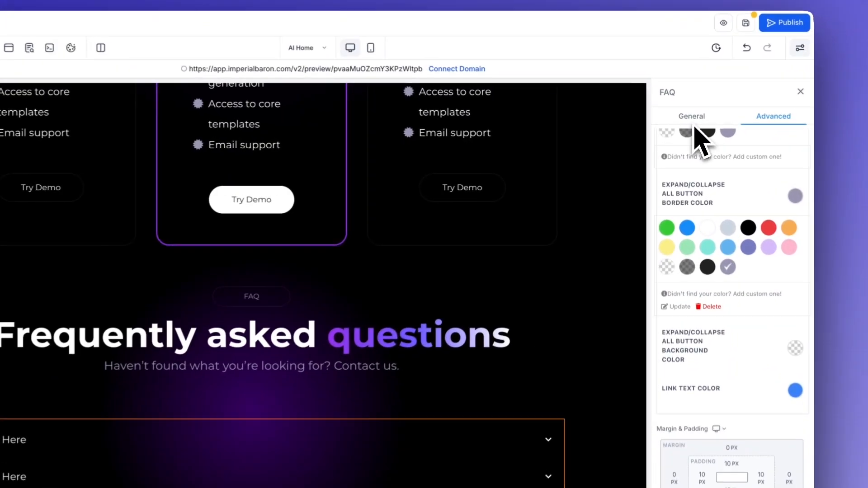
# Fill the FAQ items with "What is PromptPilot?", "Do I need a HighLevel account?" and "Can I try it for free?", hiding their images
pyautogui.click(692, 117)
pyautogui.click(681, 318)
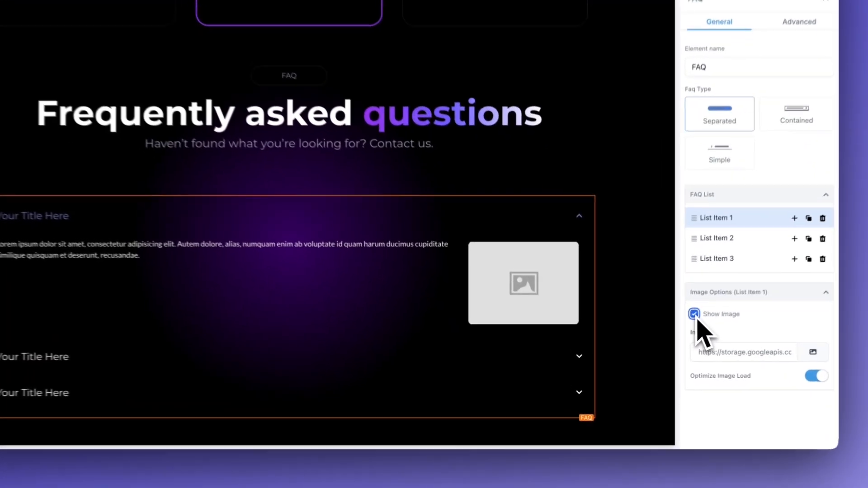
pyautogui.click(668, 337)
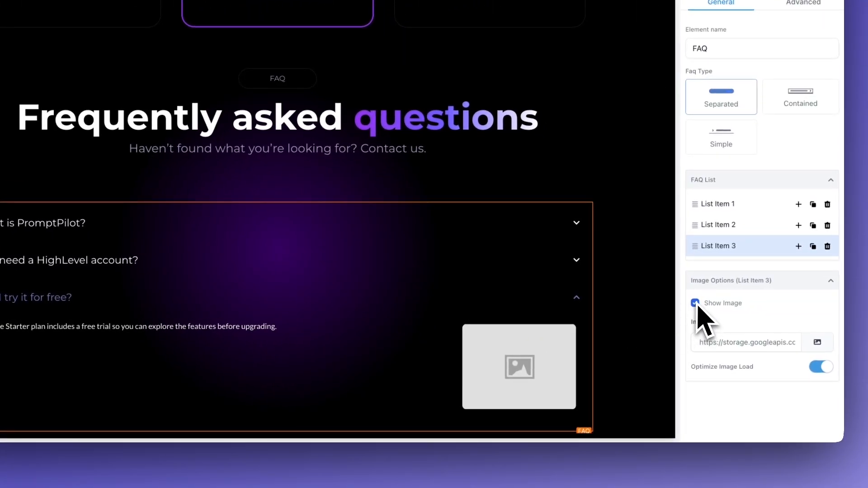
pyautogui.click(695, 303)
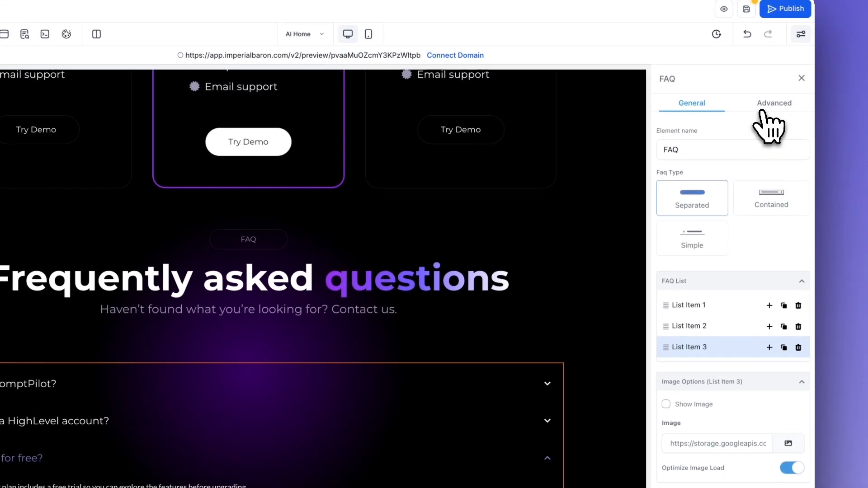
# Set the FAQ title font size to 30 px and the title font weight to 700 - Bold
pyautogui.click(763, 108)
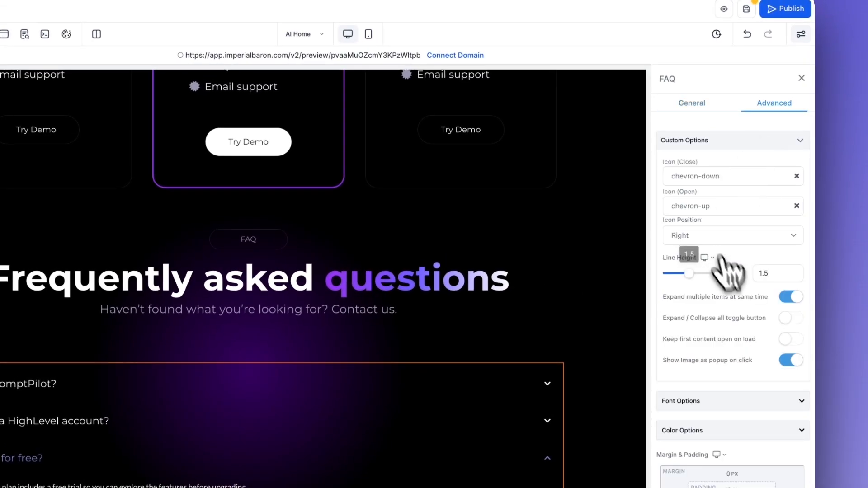
pyautogui.click(685, 402)
pyautogui.scroll(-3, 692, 407)
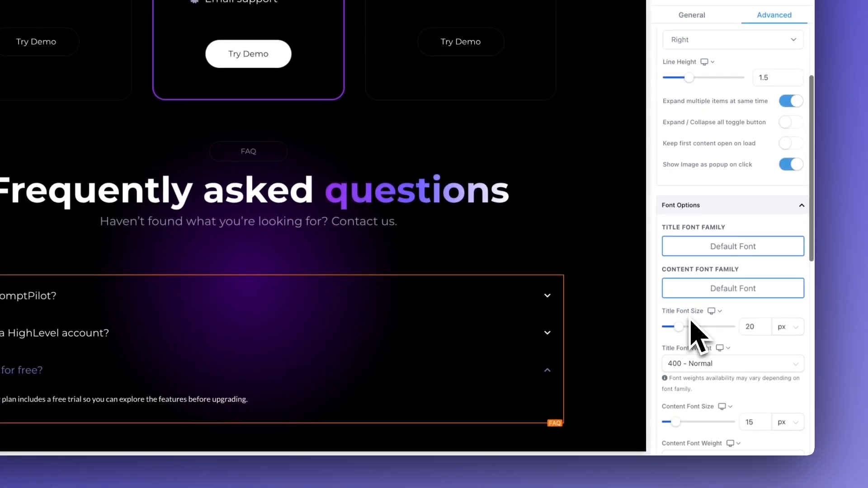
pyautogui.scroll(-1, 698, 337)
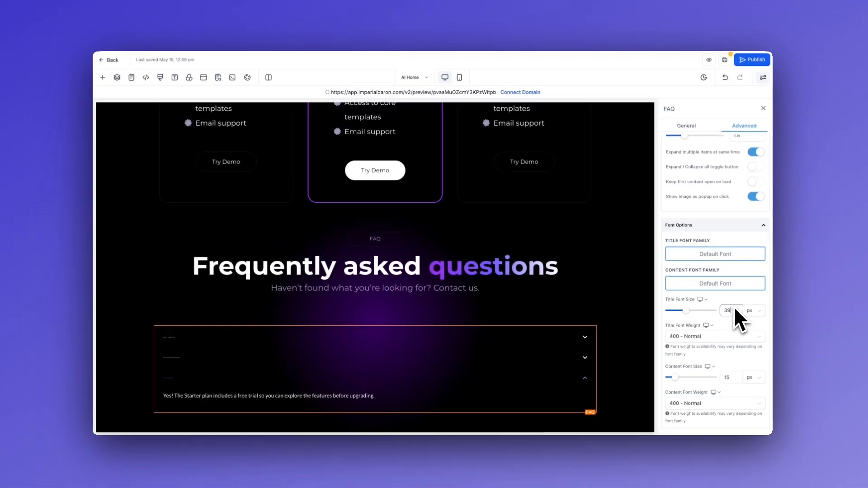
pyautogui.write('0')
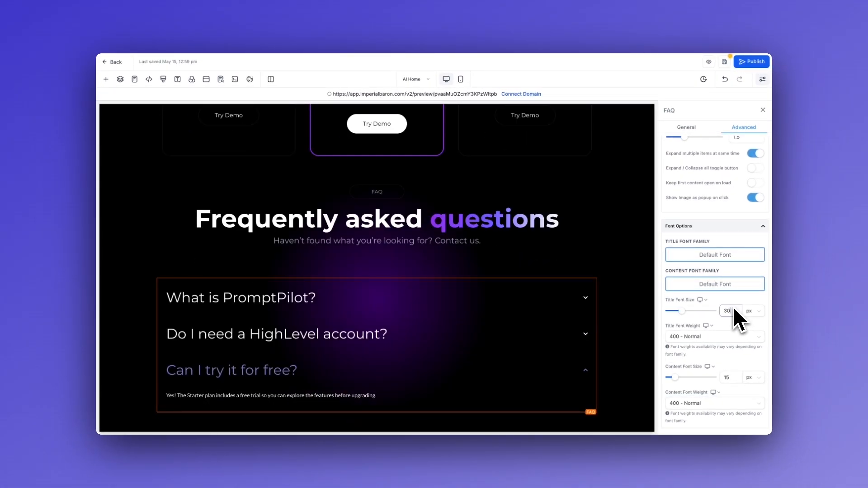
pyautogui.press('BackSpace')
pyautogui.press('BackSpace')
pyautogui.scroll(-1, 707, 312)
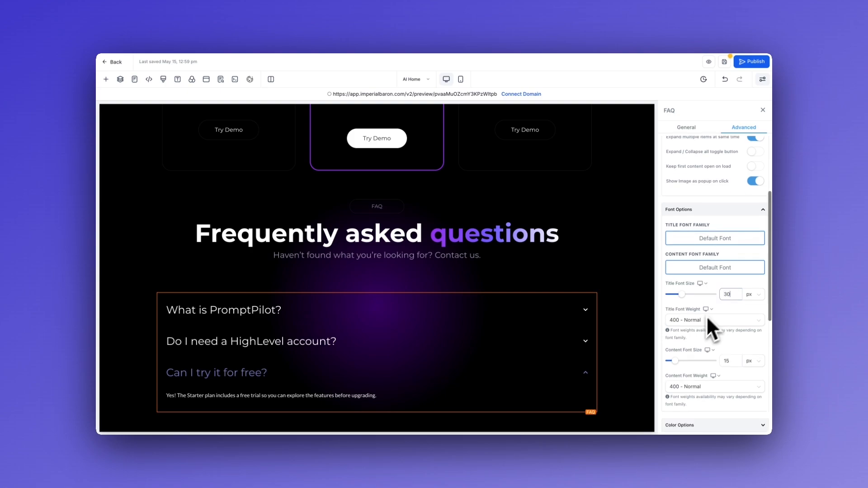
pyautogui.click(706, 319)
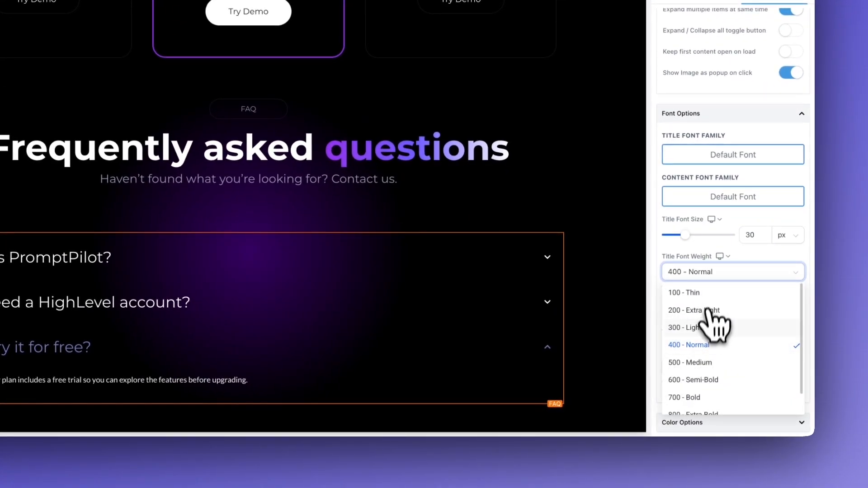
pyautogui.scroll(-1, 707, 344)
pyautogui.click(706, 368)
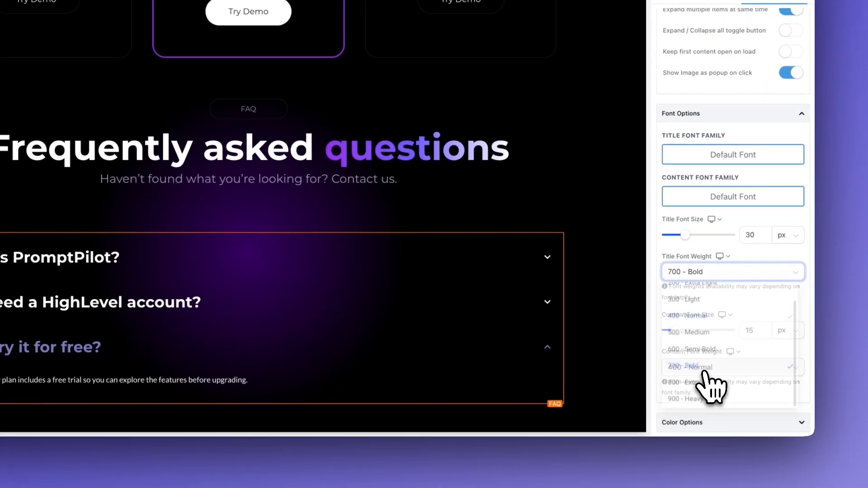
# Set the FAQ content font size to 18 px and the content font weight to 700 - Bold
pyautogui.scroll(-2, 716, 375)
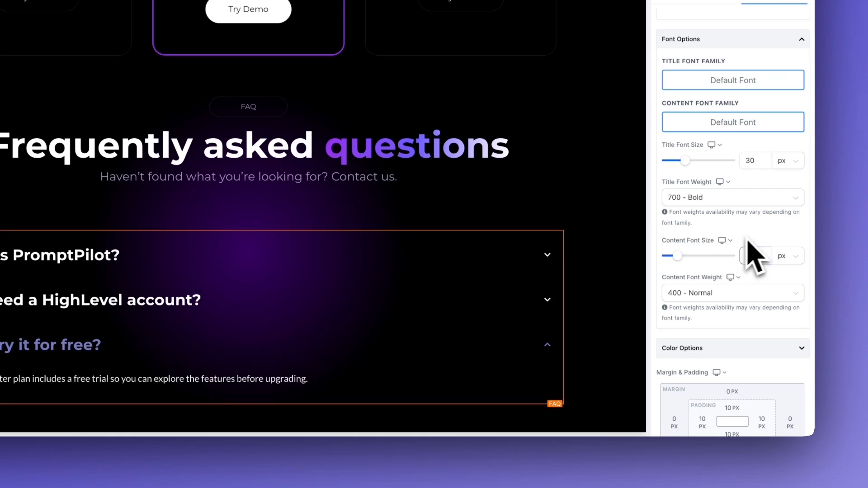
pyautogui.click(715, 298)
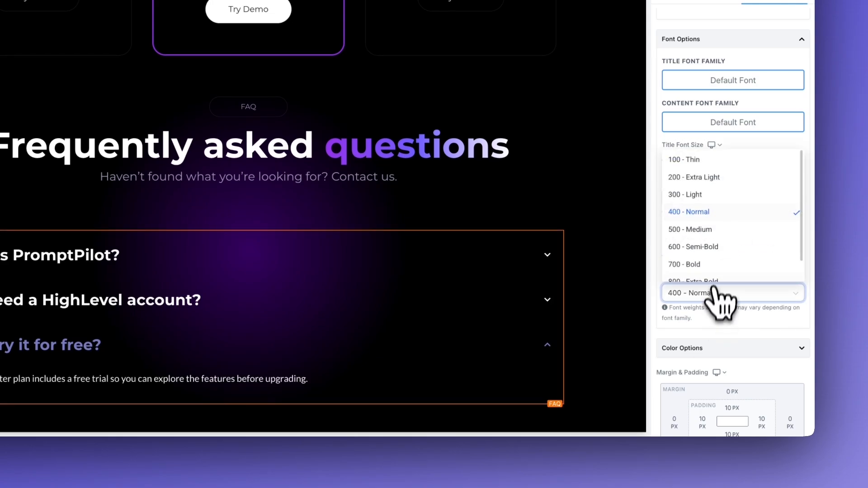
pyautogui.click(701, 264)
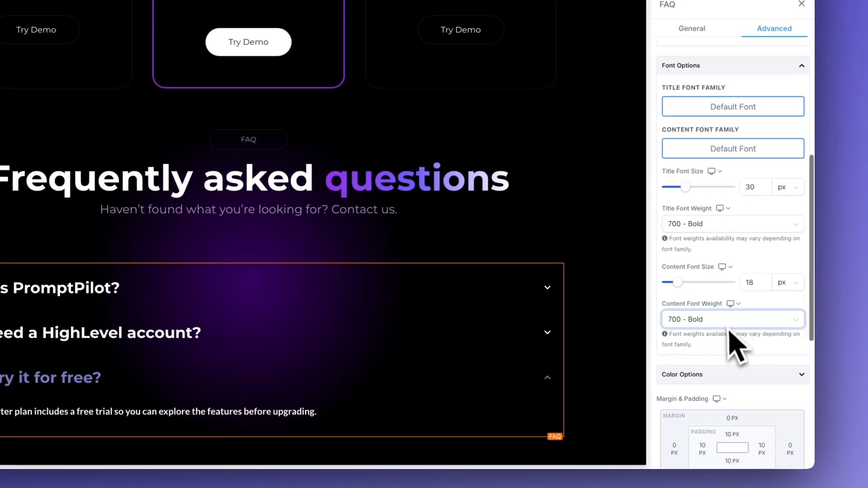
# Check the FAQ's text color setting for open titles and save the page
pyautogui.scroll(-3, 733, 343)
pyautogui.click(735, 227)
pyautogui.click(795, 264)
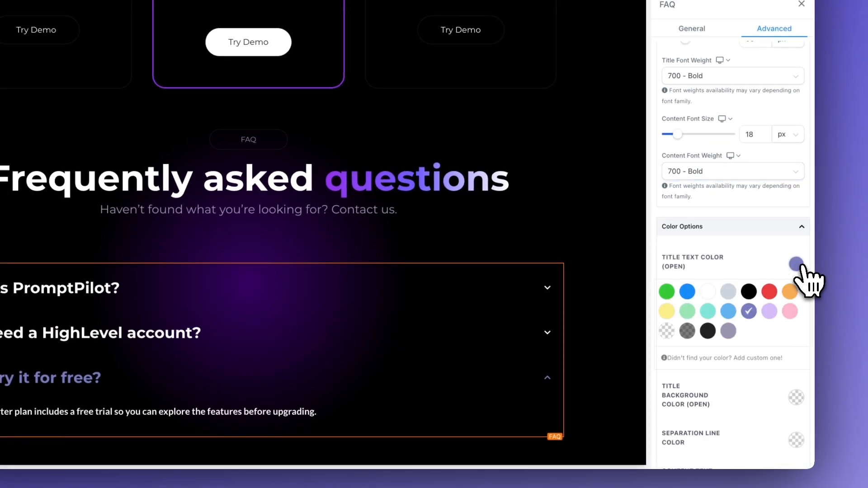
pyautogui.click(797, 267)
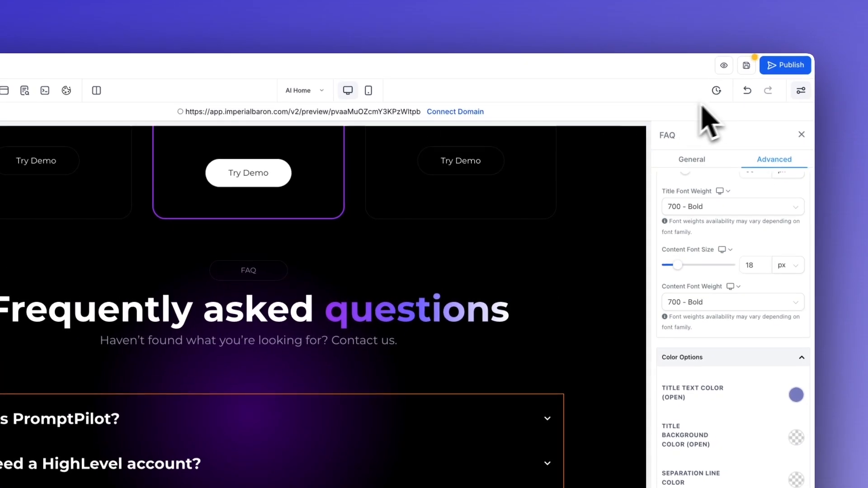
pyautogui.click(746, 66)
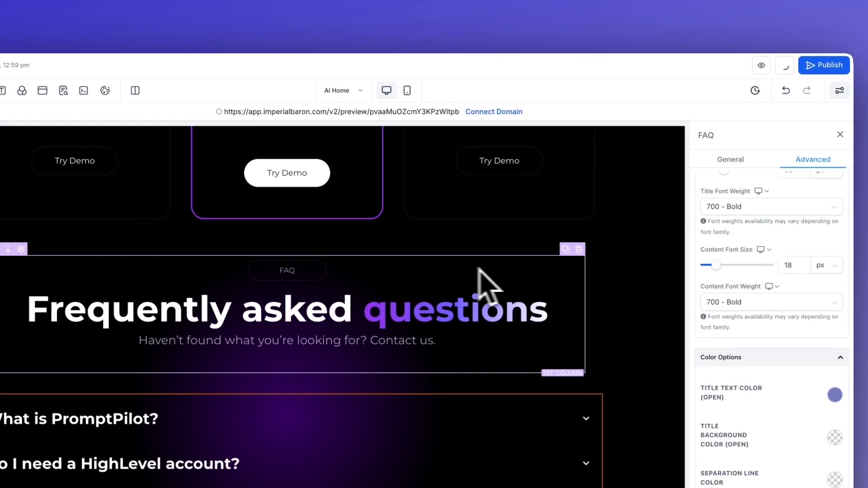
# Preview the page and expand each of the three FAQ questions to check their answers
pyautogui.scroll(1, 592, 239)
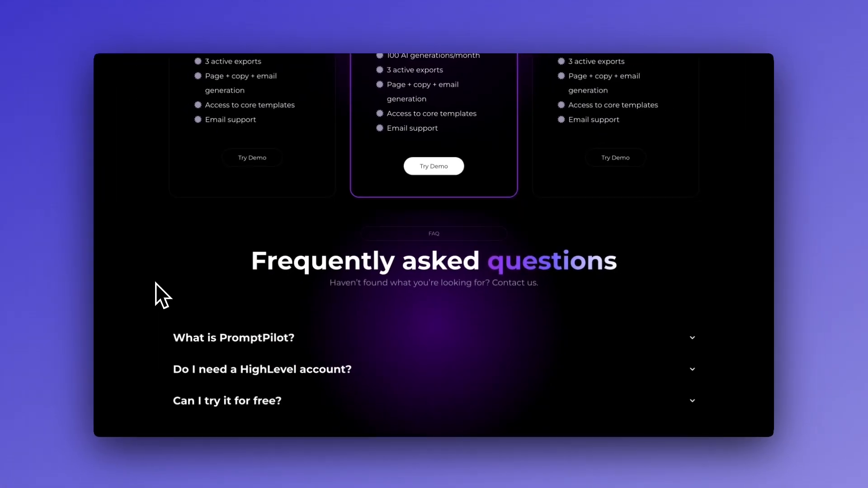
pyautogui.scroll(1, 156, 283)
pyautogui.scroll(-1, 157, 282)
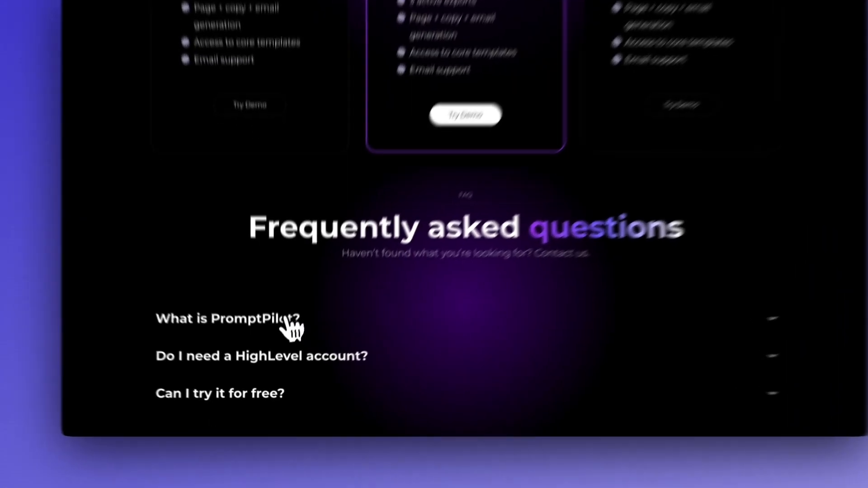
pyautogui.click(280, 336)
pyautogui.scroll(-1, 326, 318)
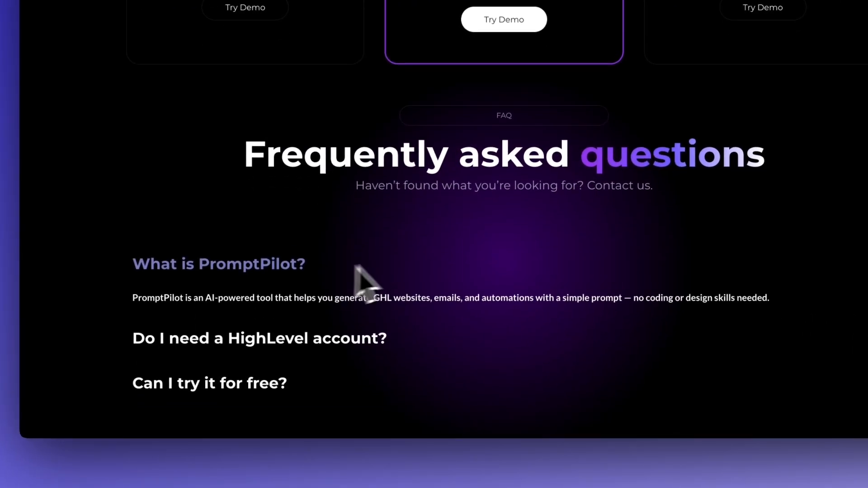
pyautogui.click(289, 332)
pyautogui.click(346, 348)
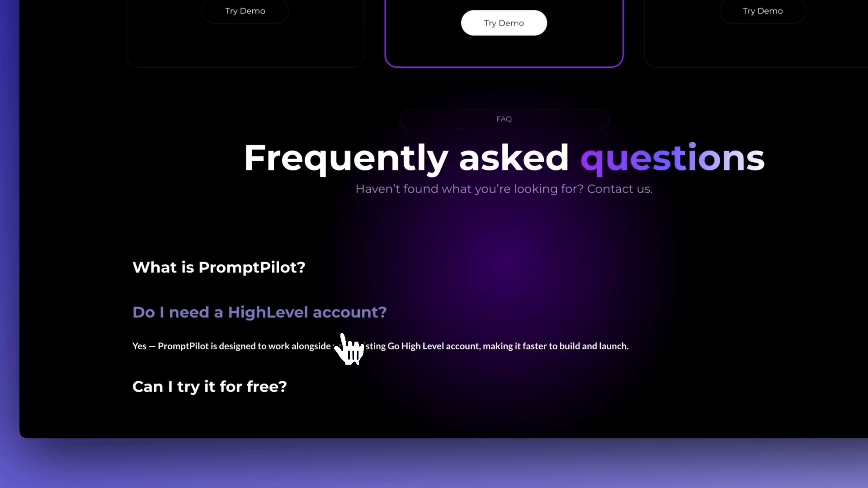
pyautogui.click(284, 388)
pyautogui.scroll(-1, 280, 316)
pyautogui.click(279, 240)
pyautogui.scroll(-1, 278, 226)
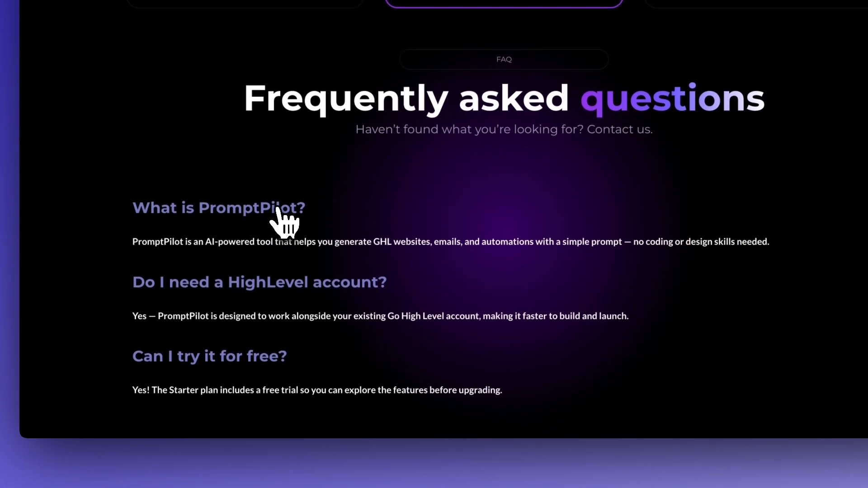
# Collapse the three FAQ questions in the preview and review the pricing and FAQ area
pyautogui.click(277, 208)
pyautogui.click(276, 284)
pyautogui.click(264, 358)
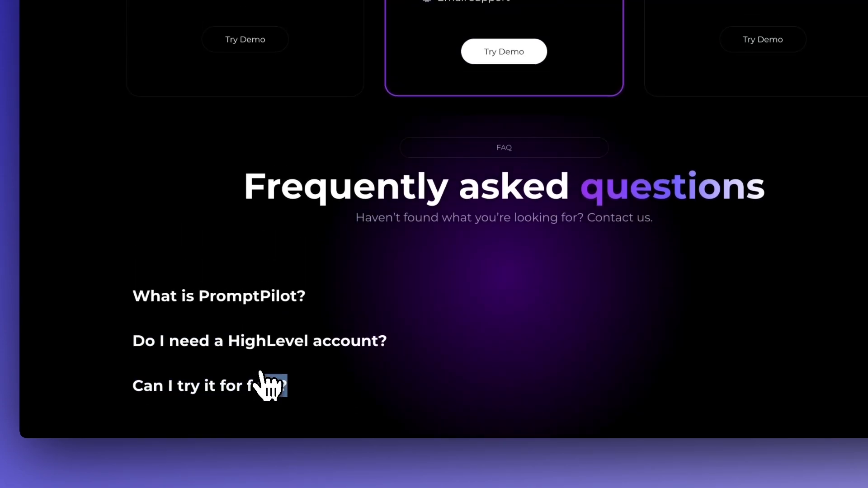
pyautogui.click(365, 314)
pyautogui.click(352, 293)
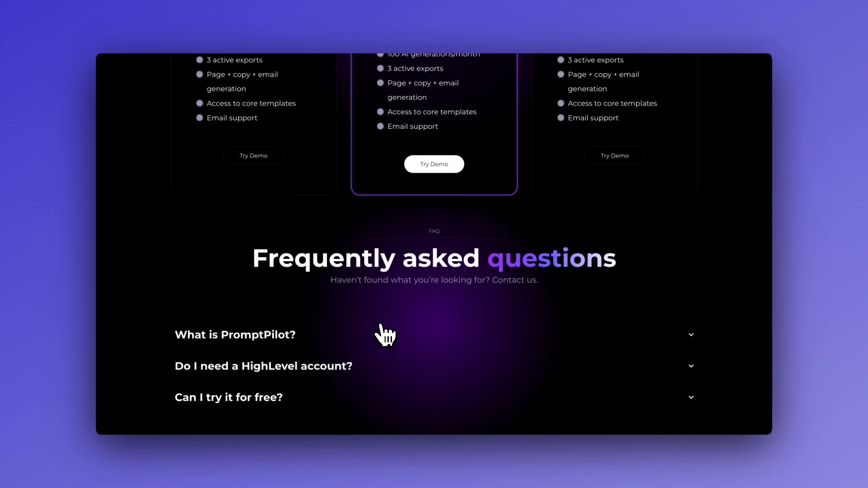
pyautogui.scroll(10, 382, 376)
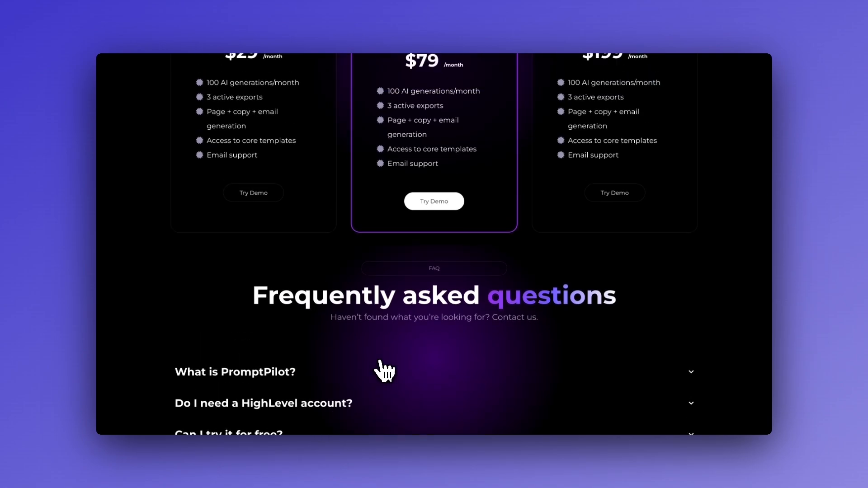
pyautogui.scroll(10, 385, 371)
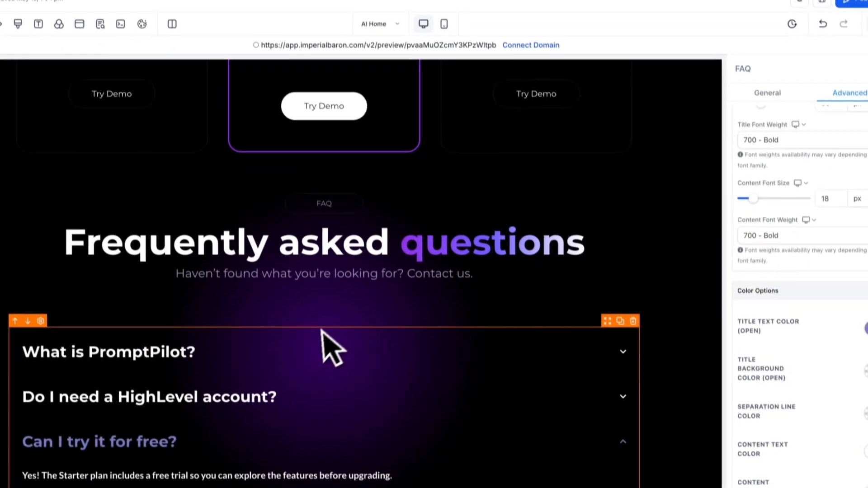
# Remove the "bg" custom class from the FAQ section
pyautogui.click(474, 183)
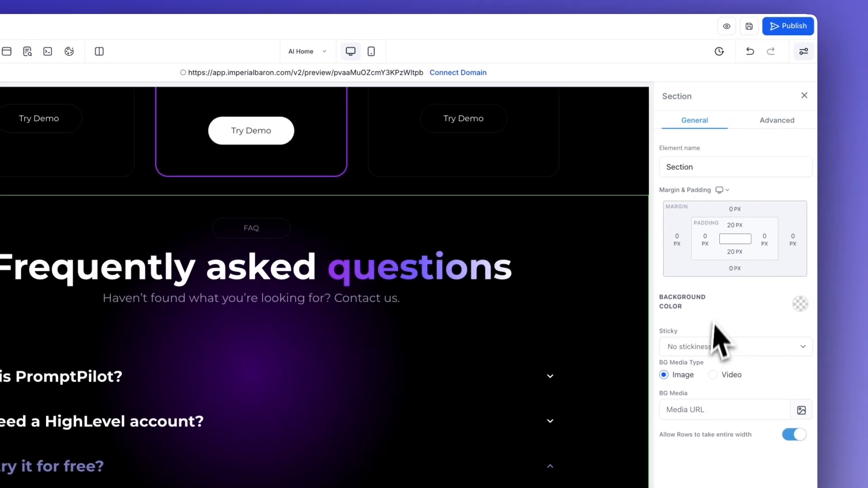
pyautogui.click(773, 123)
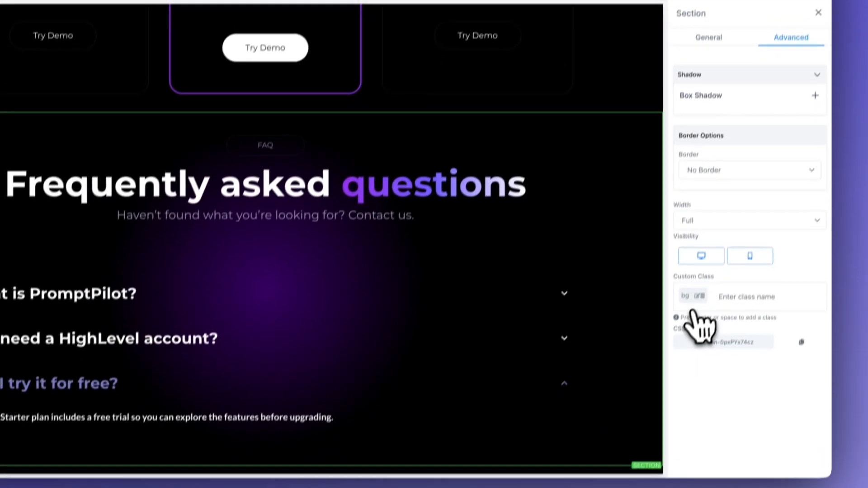
pyautogui.click(699, 296)
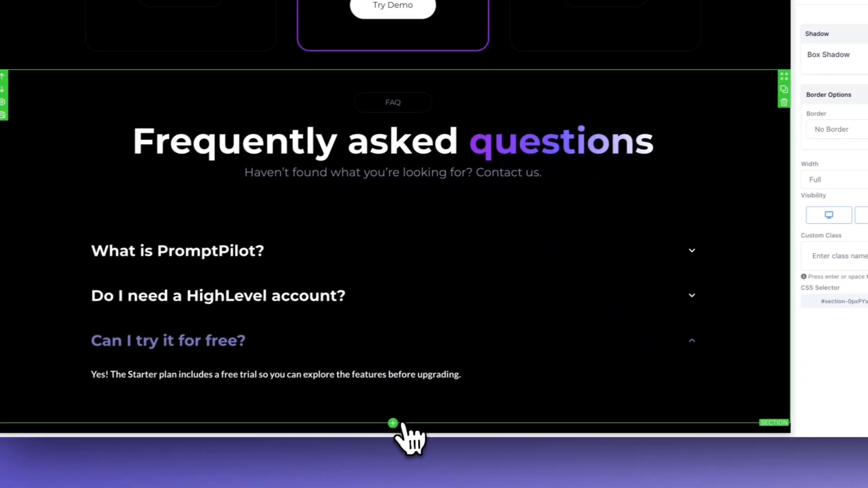
# Add a full-width section below the FAQ section and insert a two-column row in it
pyautogui.click(309, 460)
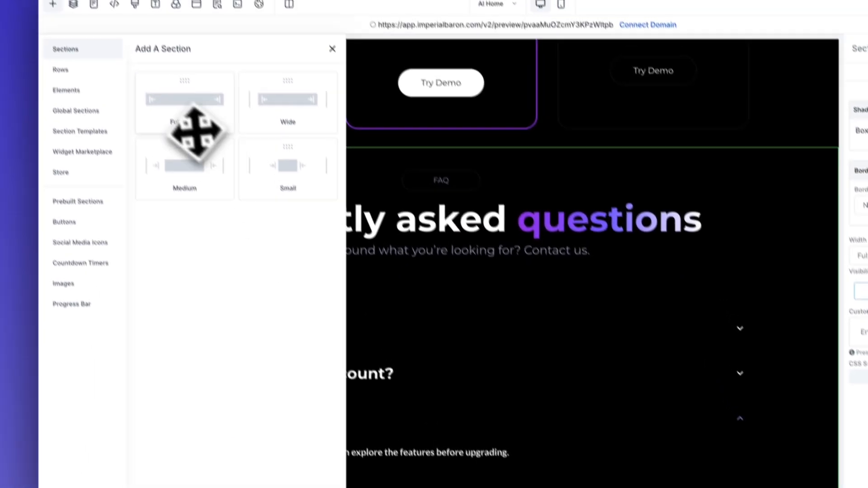
pyautogui.moveTo(196, 131); pyautogui.dragTo(429, 470)
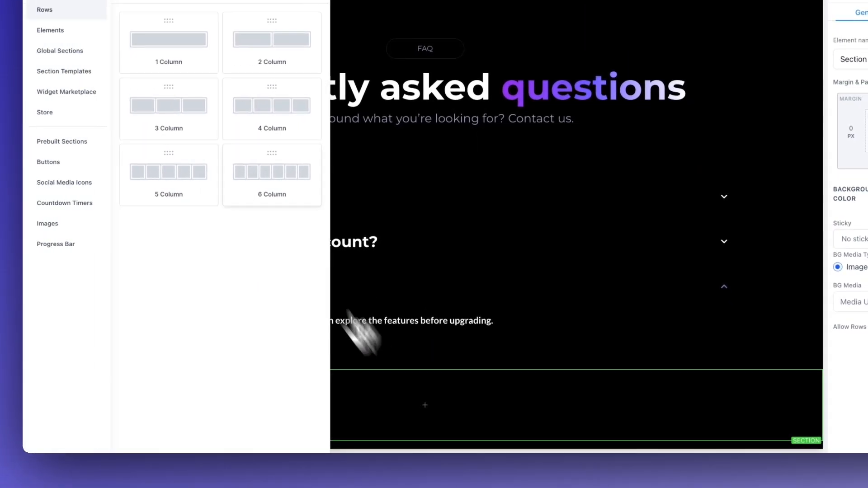
pyautogui.moveTo(252, 47); pyautogui.dragTo(452, 403)
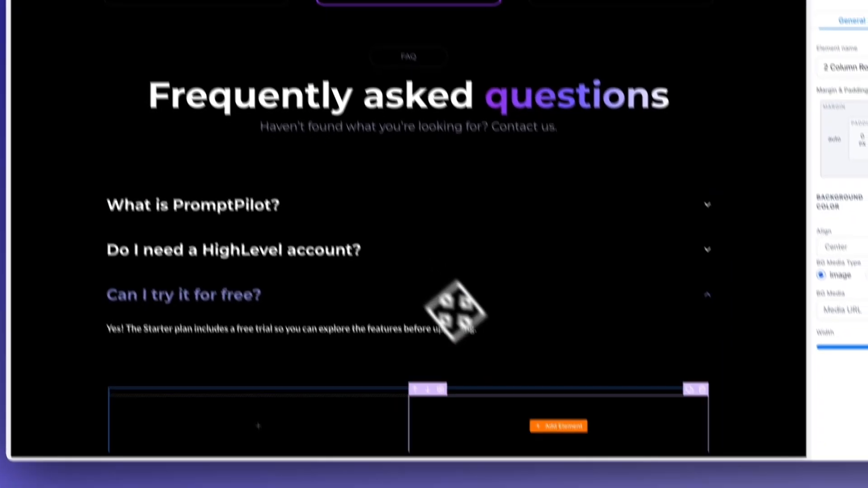
# Add the "Rounded dark" social media icons to the second column of the new row
pyautogui.click(547, 401)
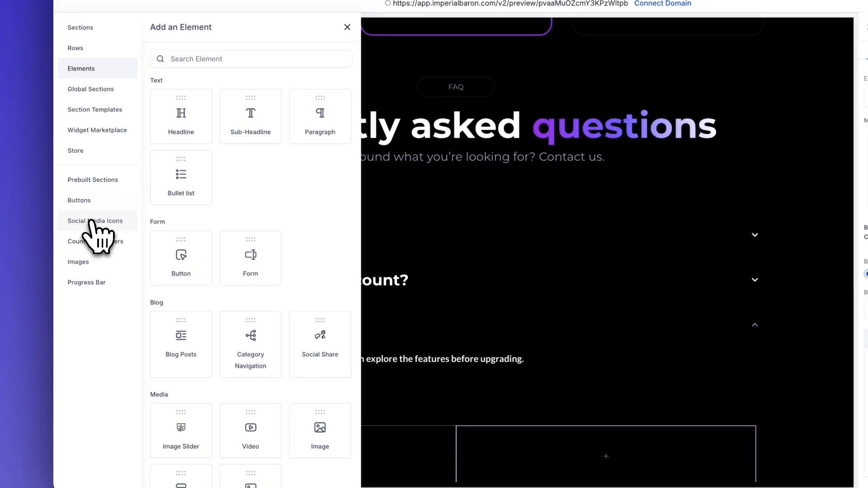
pyautogui.click(96, 222)
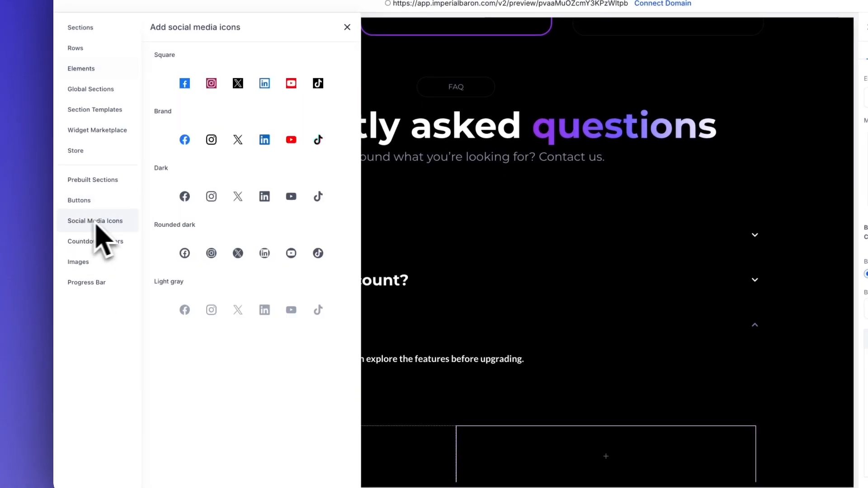
pyautogui.click(171, 246)
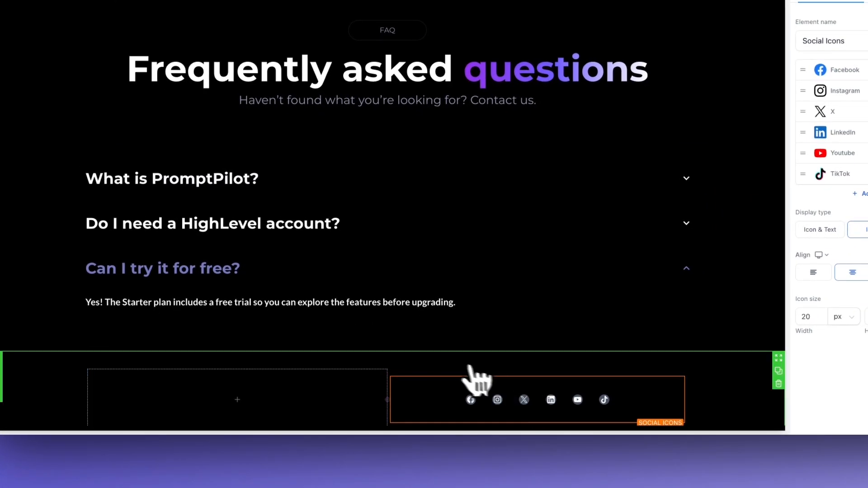
# Add a sub-headline to the new row's first column with a 14 px font size and grayish purple text
pyautogui.click(238, 399)
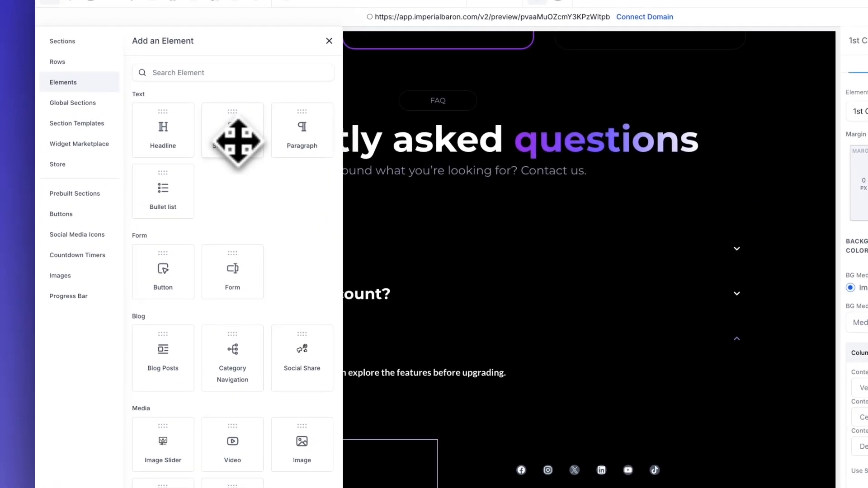
pyautogui.moveTo(237, 140); pyautogui.dragTo(307, 407)
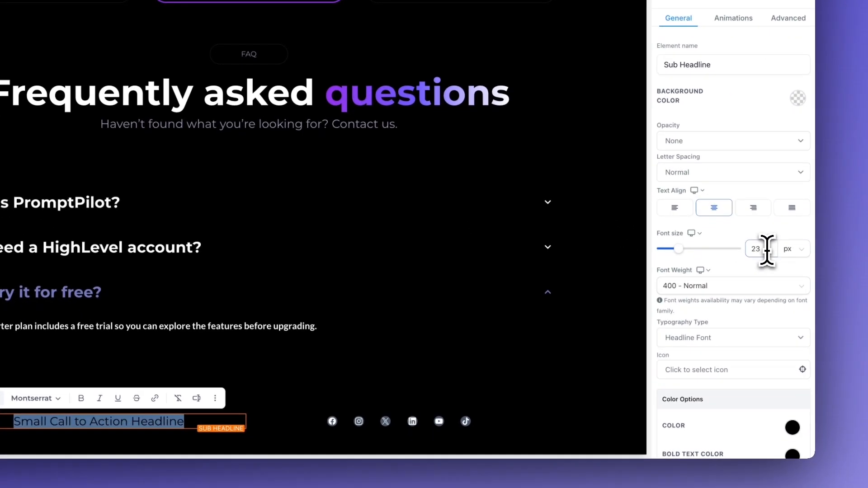
pyautogui.doubleClick(778, 322)
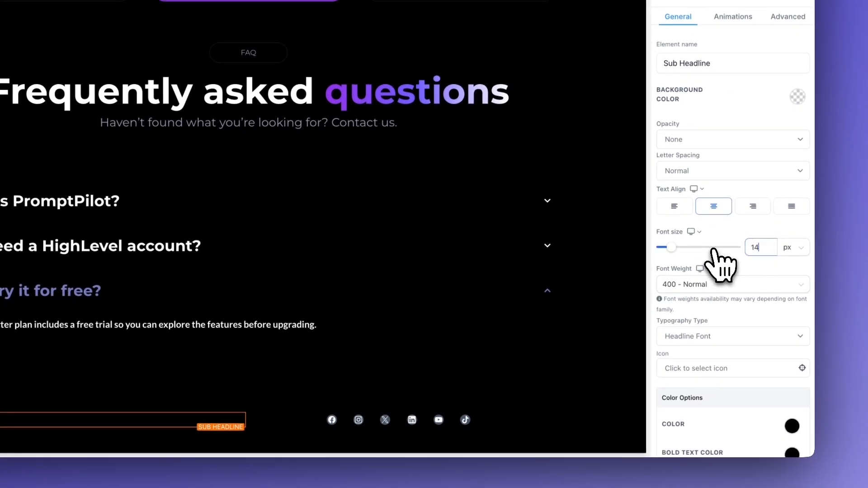
pyautogui.scroll(-3, 746, 316)
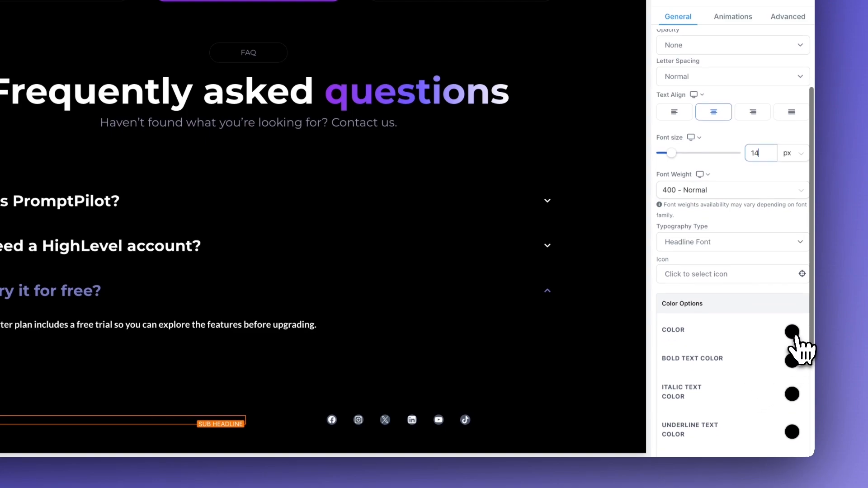
pyautogui.click(791, 332)
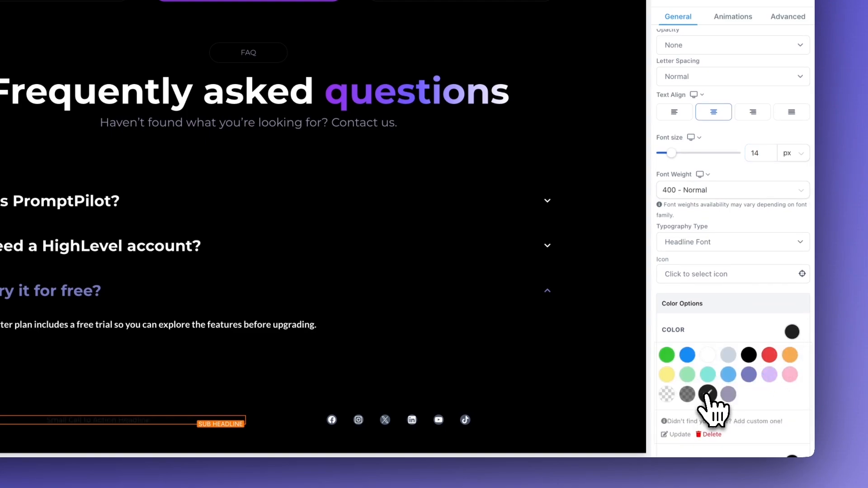
pyautogui.click(689, 396)
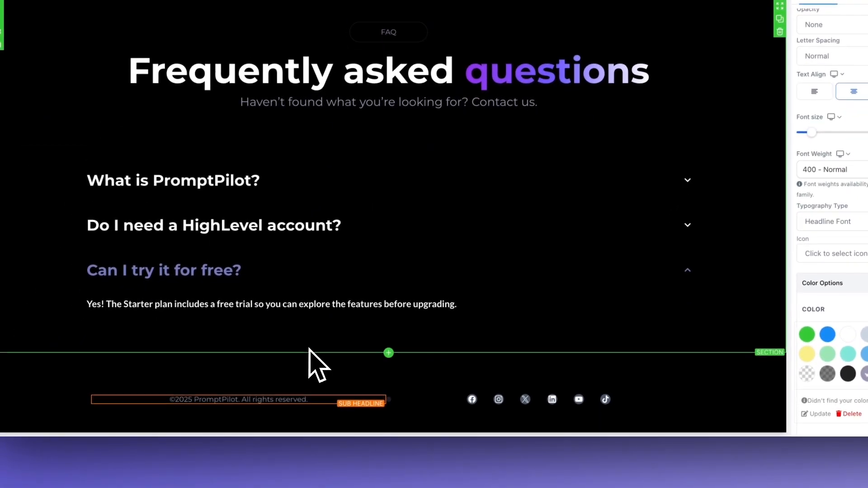
# Fill the footer sub-headline with "©2025 PromptPilot. All rights reserved." and a second line "Privacy Policy - Cookie Policy"
pyautogui.click(309, 348)
pyautogui.scroll(-1, 553, 294)
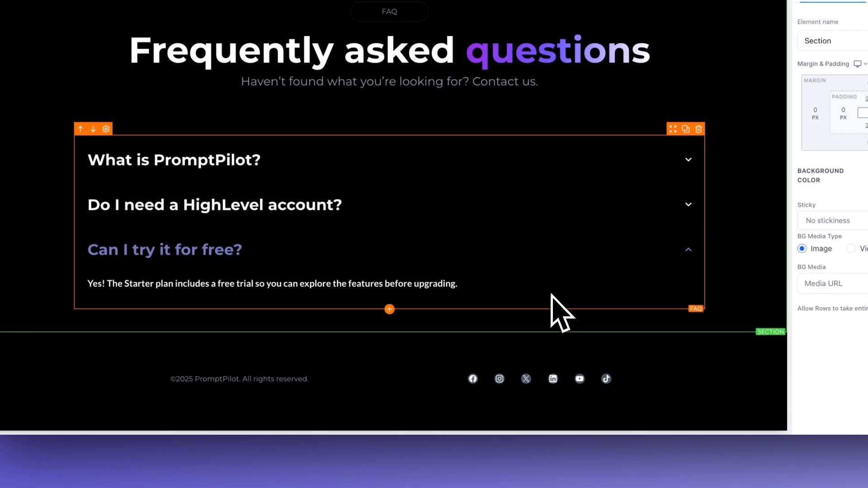
pyautogui.click(658, 356)
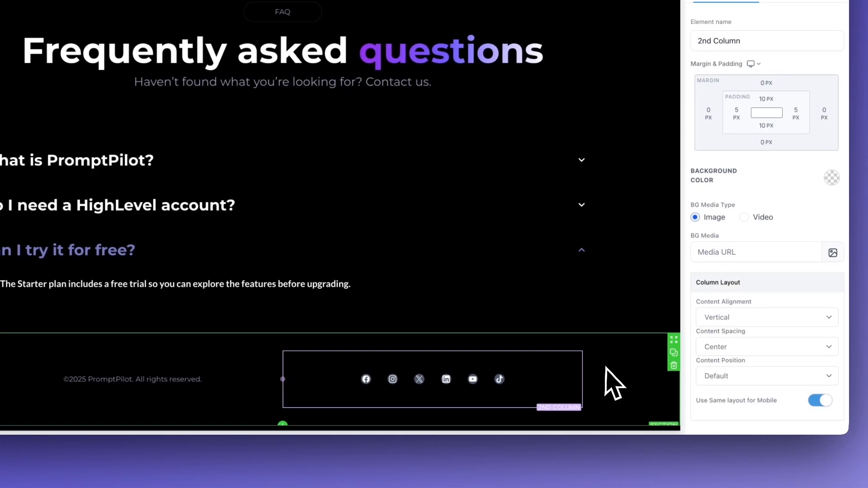
pyautogui.click(606, 367)
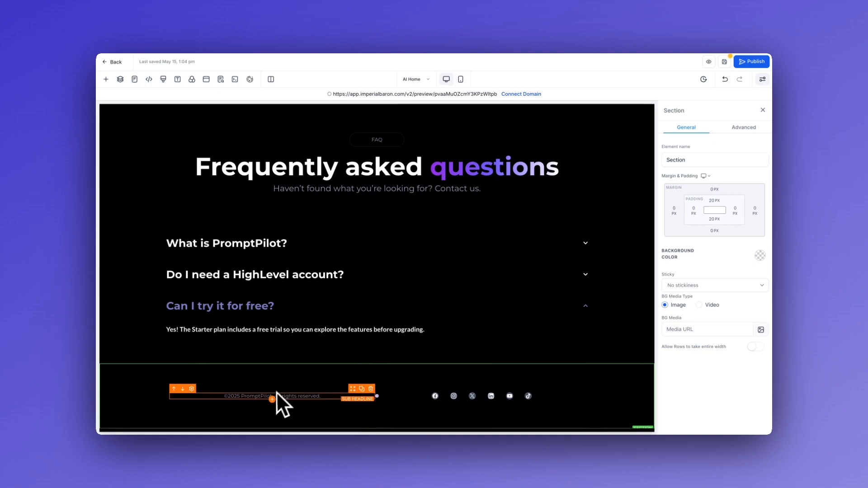
pyautogui.click(286, 397)
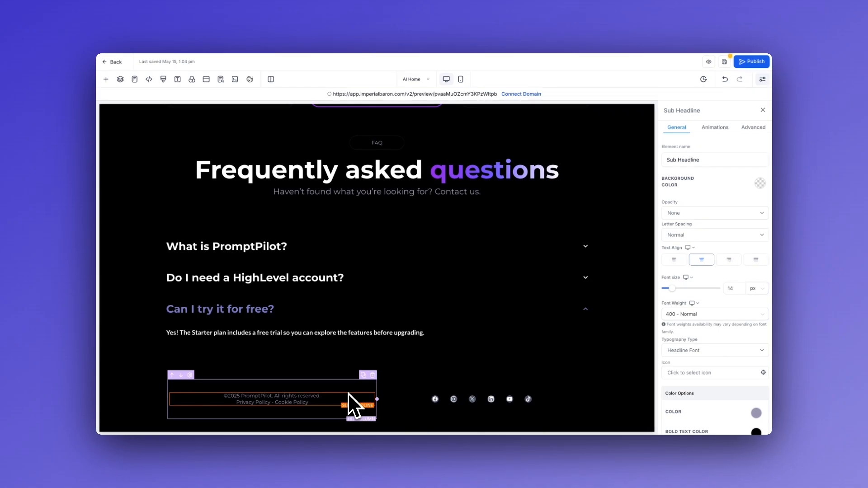
pyautogui.click(427, 375)
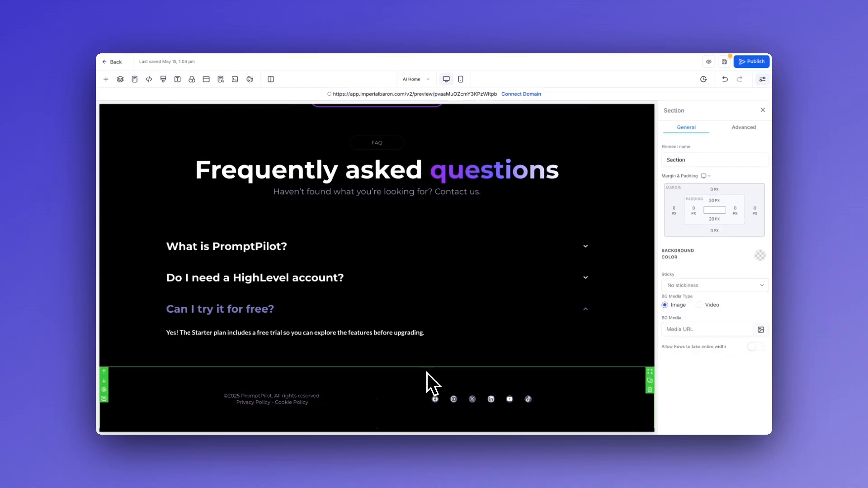
pyautogui.tripleClick(241, 405)
pyautogui.click(307, 417)
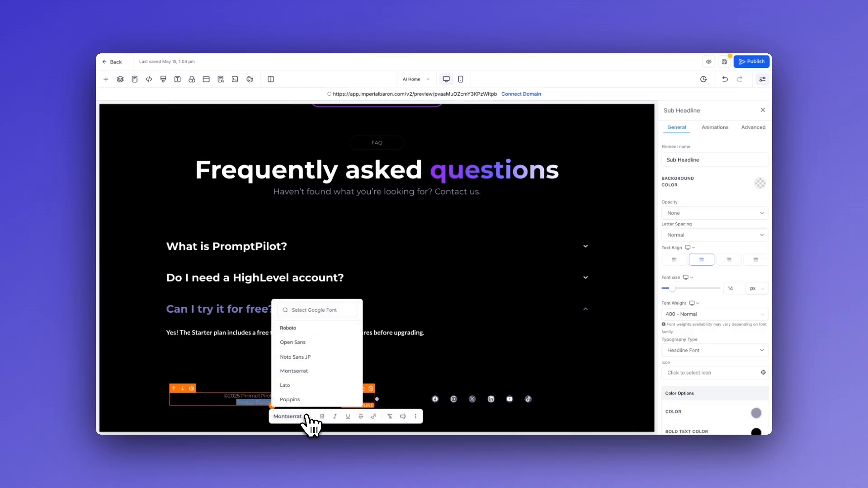
pyautogui.click(386, 374)
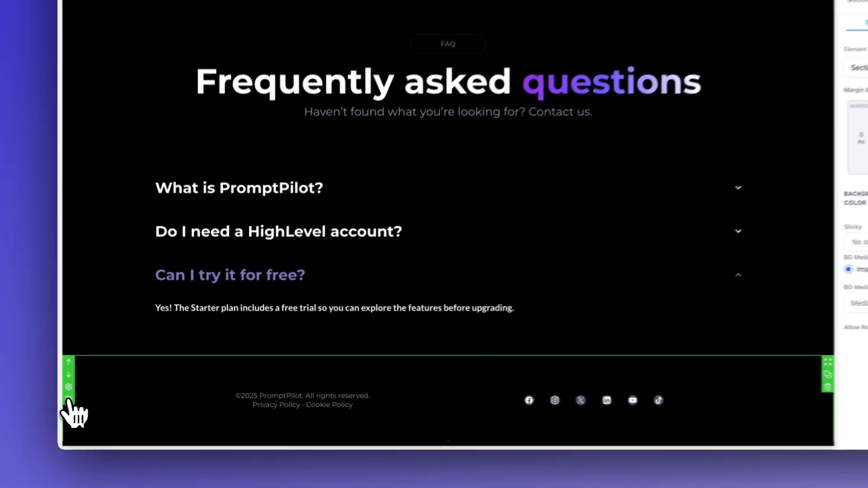
# Save the footer section as an asset named "Footer" under Global Sections
pyautogui.click(104, 399)
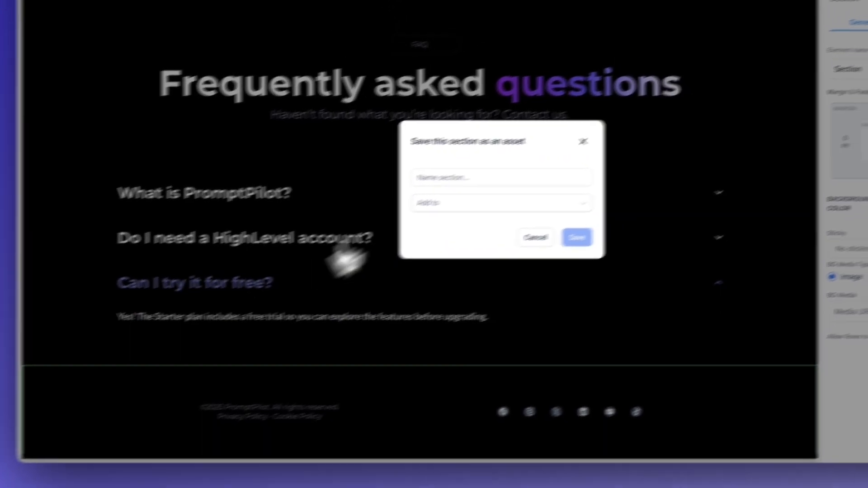
pyautogui.click(393, 226)
pyautogui.click(403, 259)
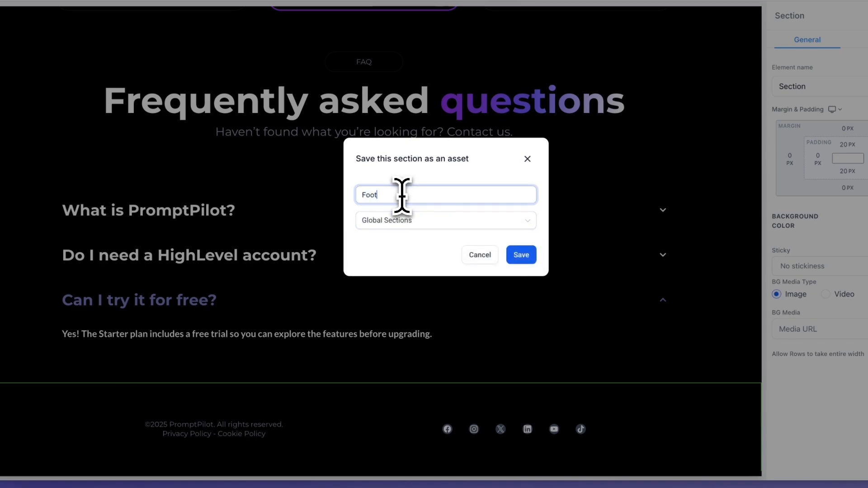
pyautogui.click(522, 256)
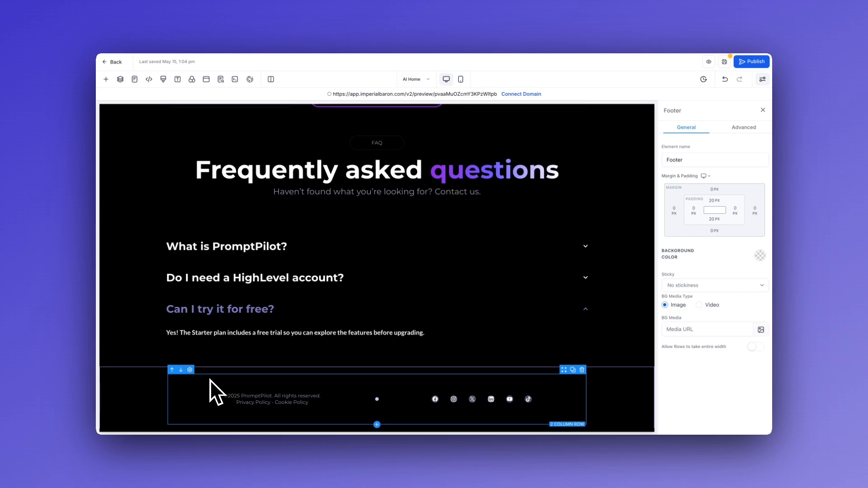
# Save the navigation section at the start of the page as a Global Sections asset named "Header"
pyautogui.scroll(10, 210, 379)
pyautogui.scroll(3, 206, 381)
pyautogui.click(507, 147)
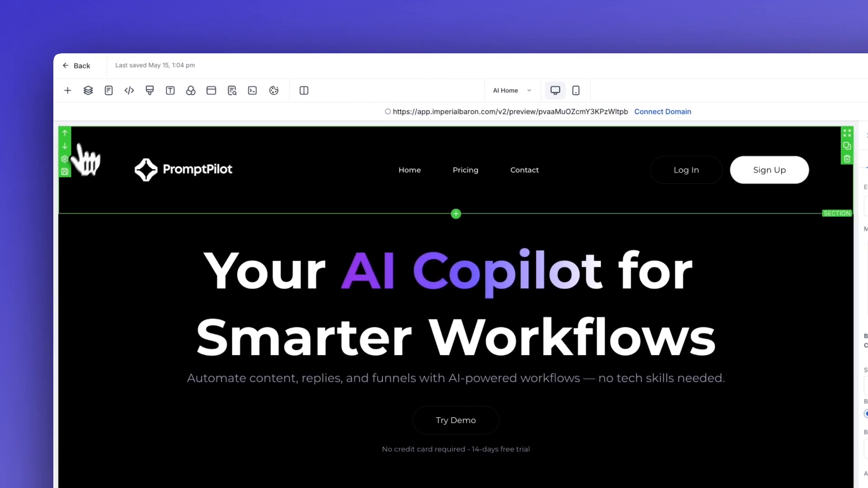
pyautogui.click(64, 172)
pyautogui.click(483, 340)
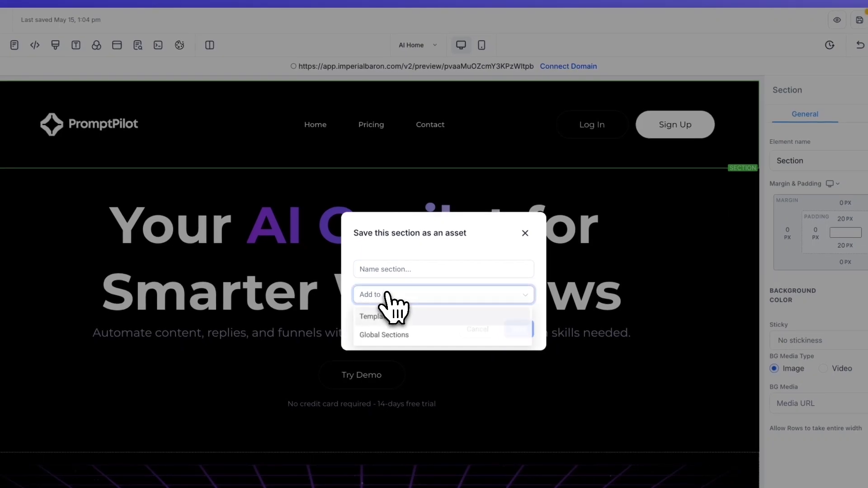
pyautogui.click(390, 337)
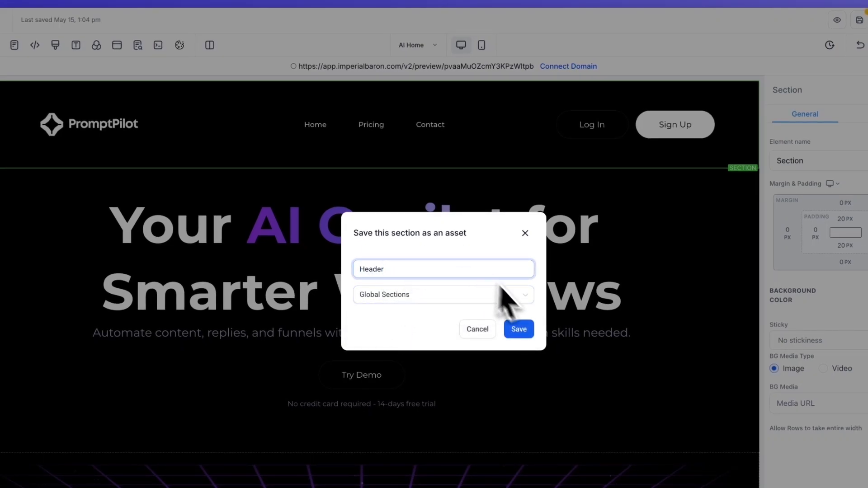
pyautogui.click(522, 330)
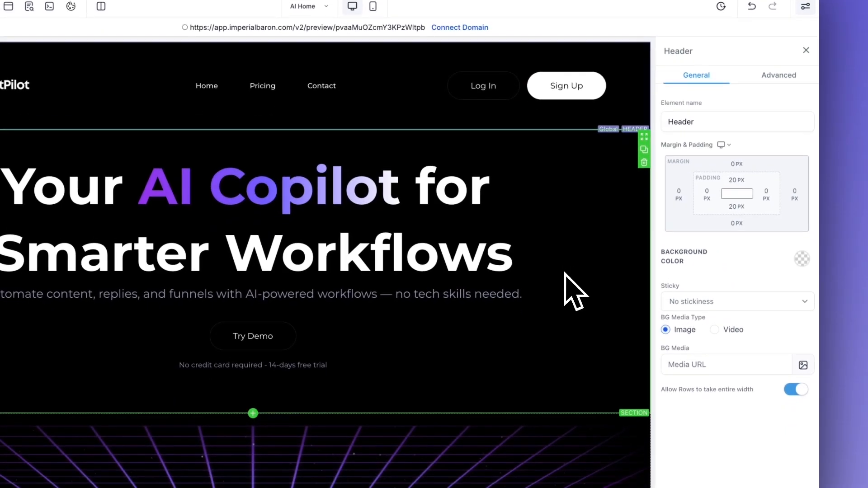
# Review the landing page in the editor and in its preview, from the hero area down through the feature cards
pyautogui.scroll(-10, 574, 377)
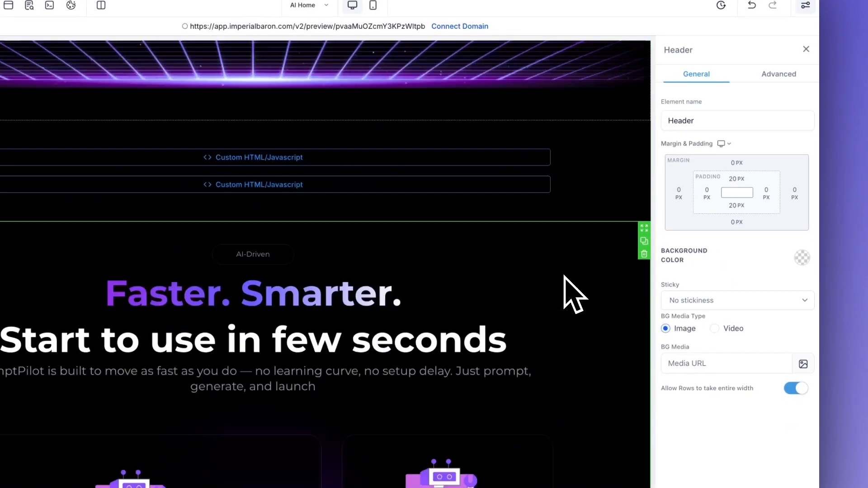
pyautogui.scroll(-15, 565, 289)
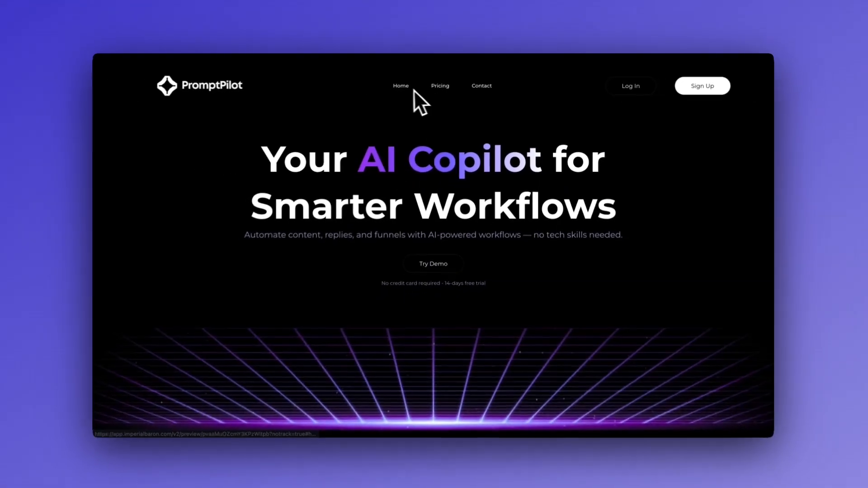
pyautogui.scroll(-10, 438, 126)
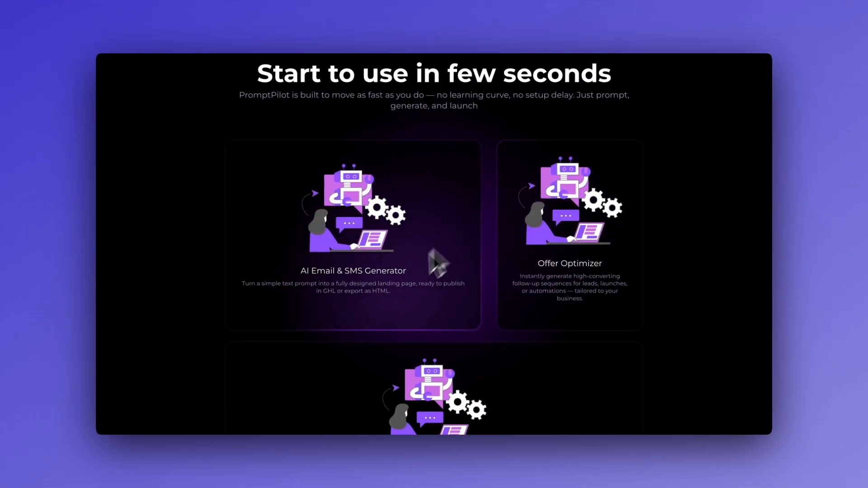
pyautogui.scroll(-6, 397, 292)
pyautogui.scroll(15, 397, 292)
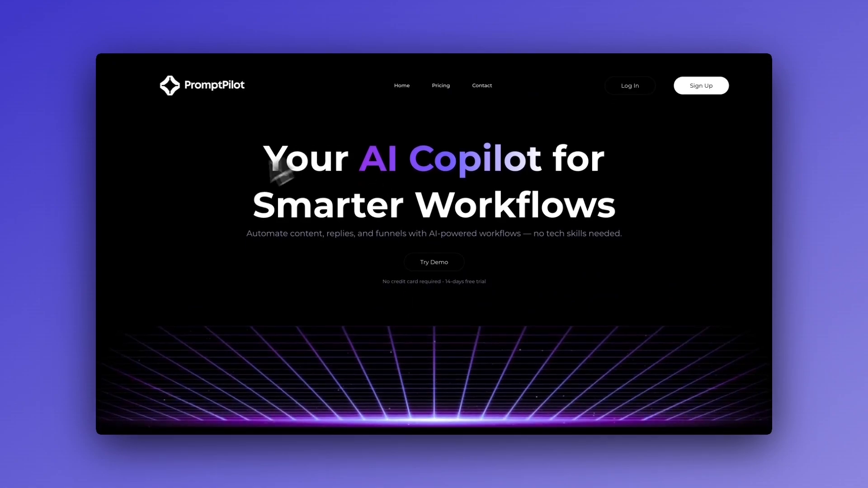